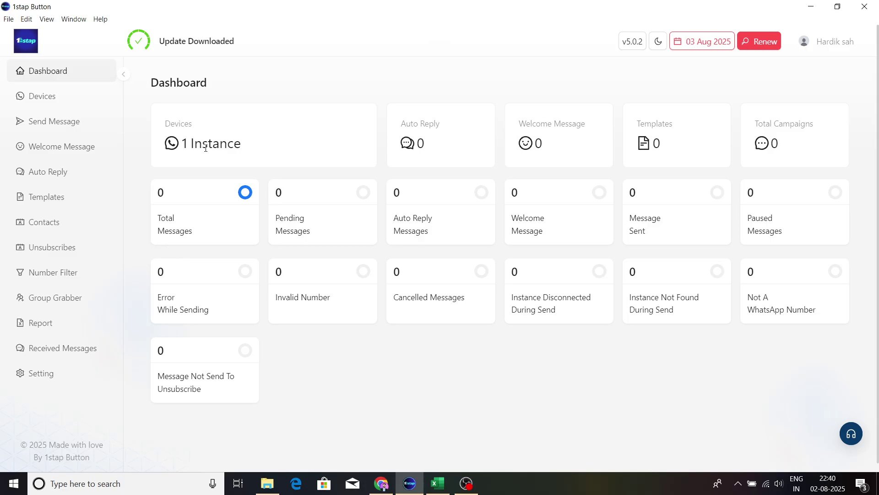
Step: Review the dashboard and Total Campaigns report, then open Devices showing the one WhatsApp instance
{"action": "left_click_drag", "start_coordinate": [189, 148], "coordinate": [260, 150]}
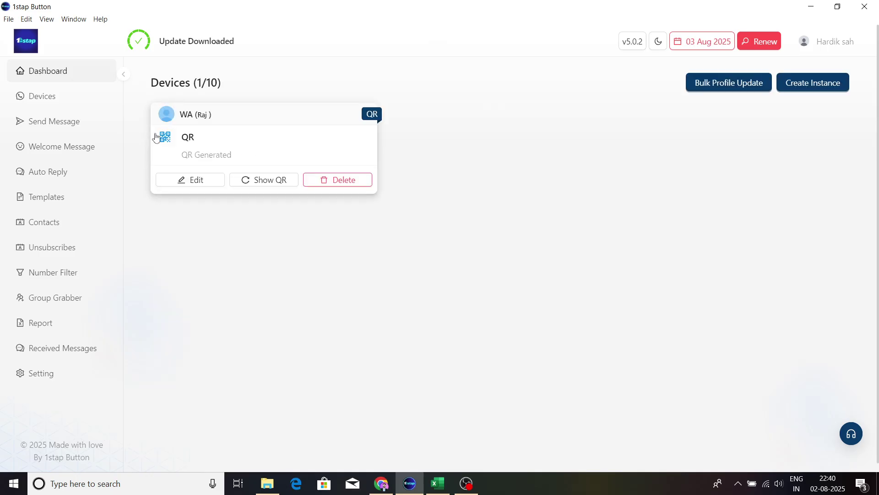
{"action": "left_click", "coordinate": [75, 76]}
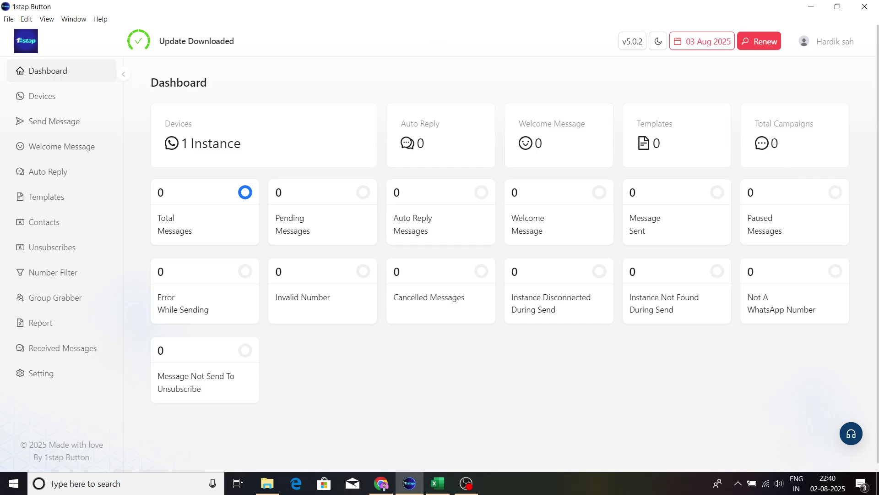
{"action": "left_click", "coordinate": [784, 145]}
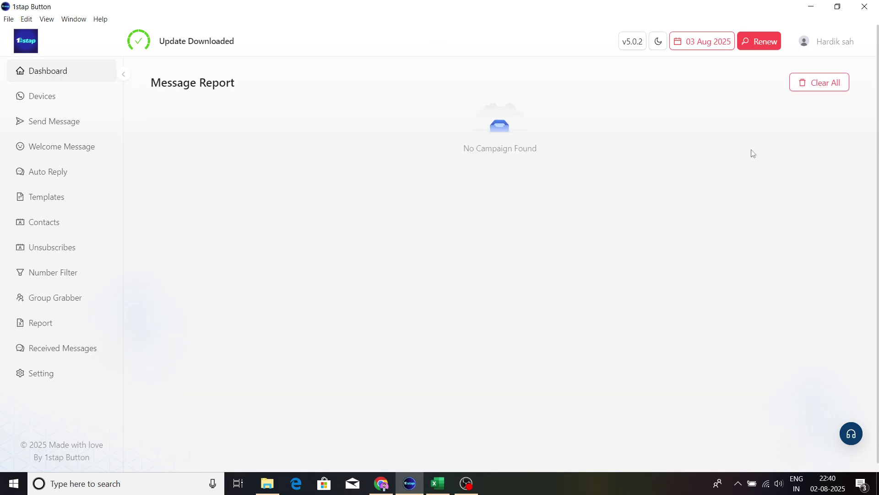
{"action": "left_click", "coordinate": [80, 78]}
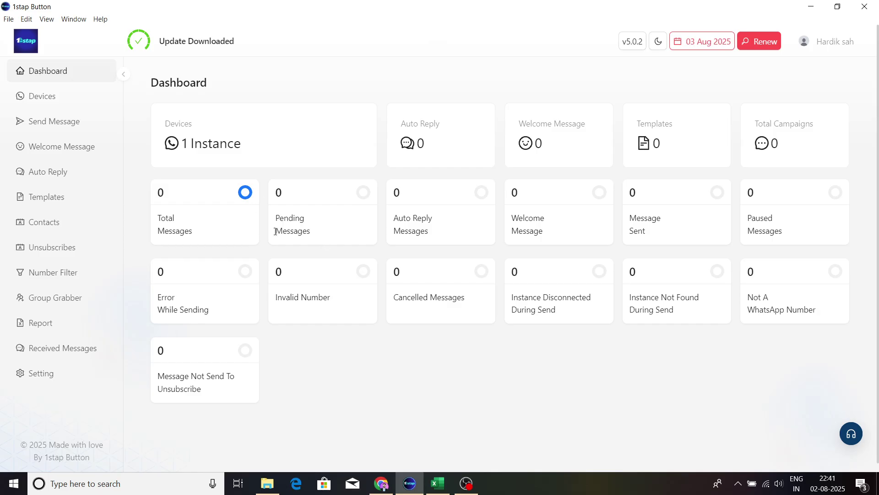
{"action": "left_click", "coordinate": [59, 98]}
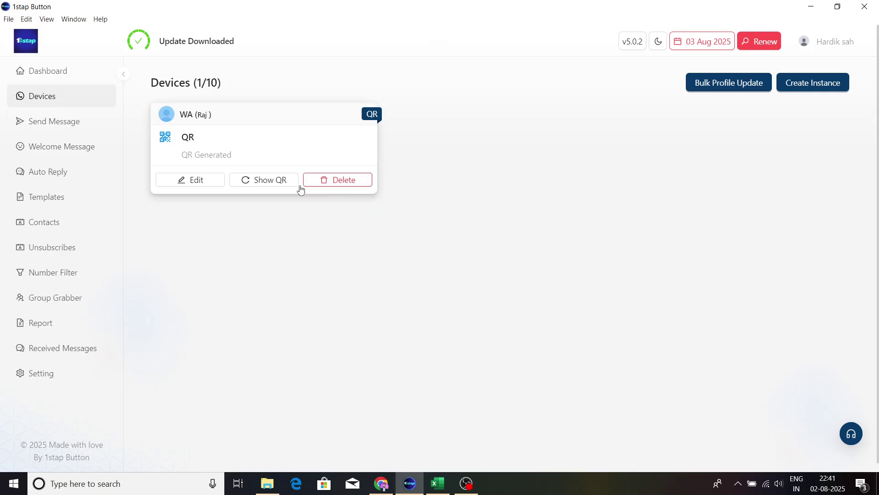
Step: Delete the existing WhatsApp instance and confirm, leaving Devices at 0/10
{"action": "left_click", "coordinate": [337, 180]}
{"action": "left_click", "coordinate": [362, 153]}
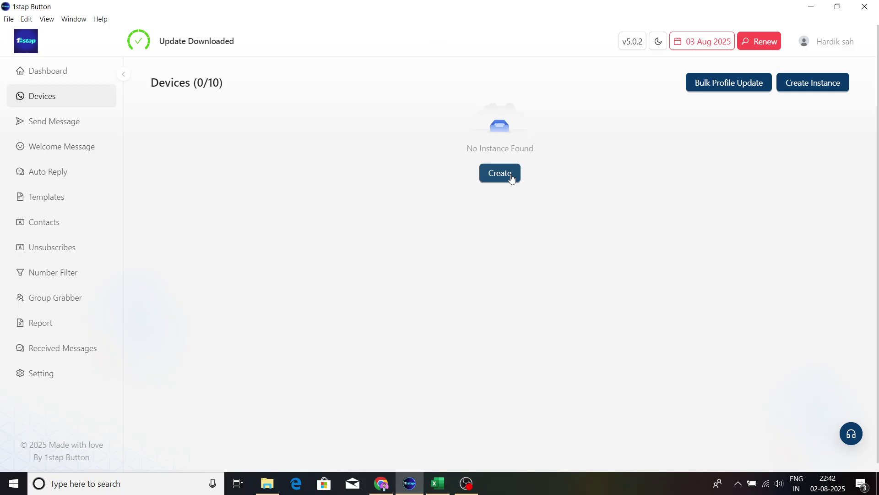
{"action": "left_click", "coordinate": [512, 175]}
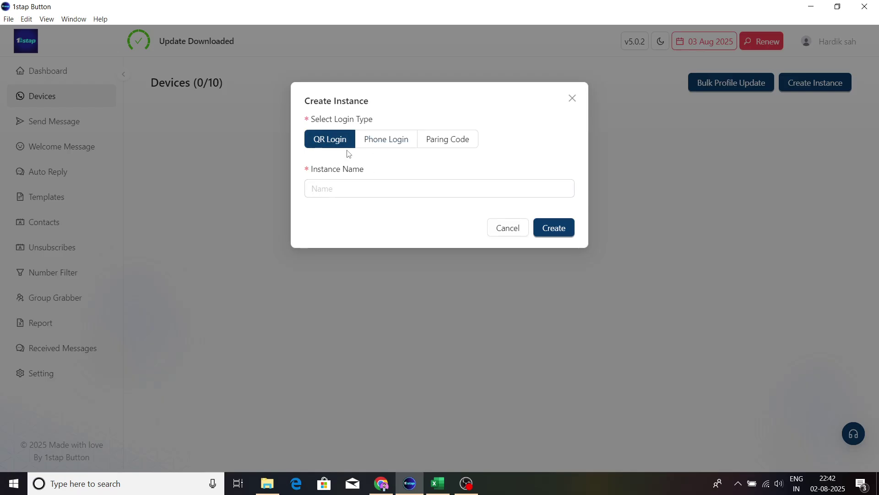
Step: Create a QR Login instance named 'Raj' and generate its QR code
{"action": "left_click", "coordinate": [378, 146]}
{"action": "left_click", "coordinate": [468, 138]}
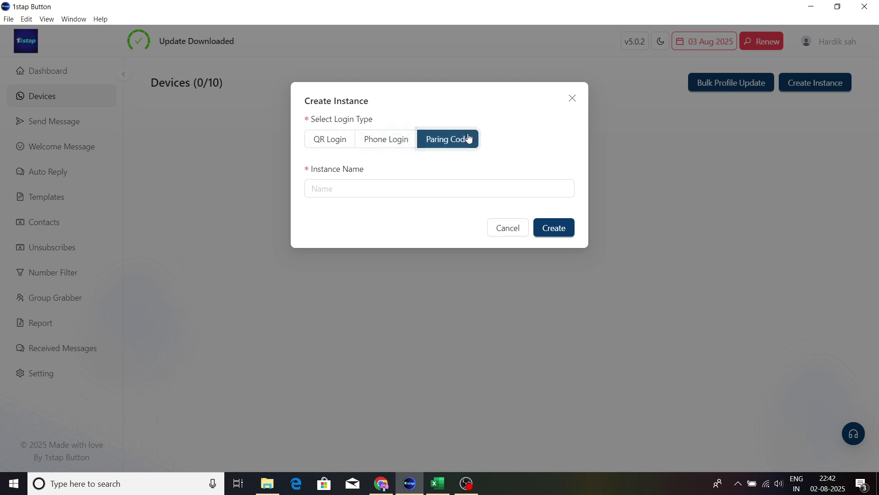
{"action": "left_click", "coordinate": [320, 139]}
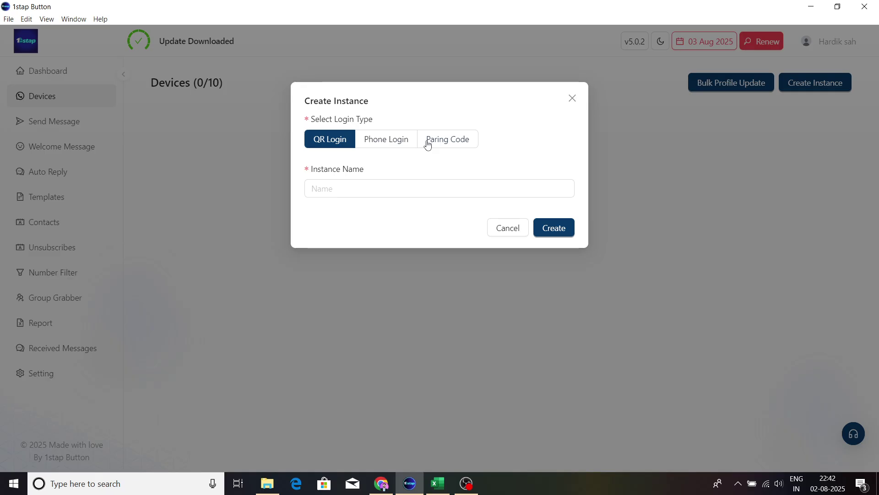
{"action": "left_click", "coordinate": [356, 188]}
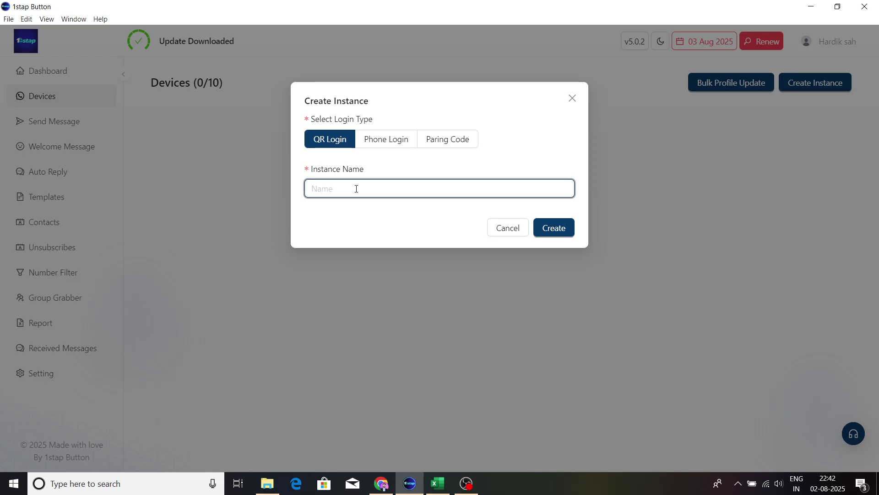
{"action": "type", "text": "Raj"}
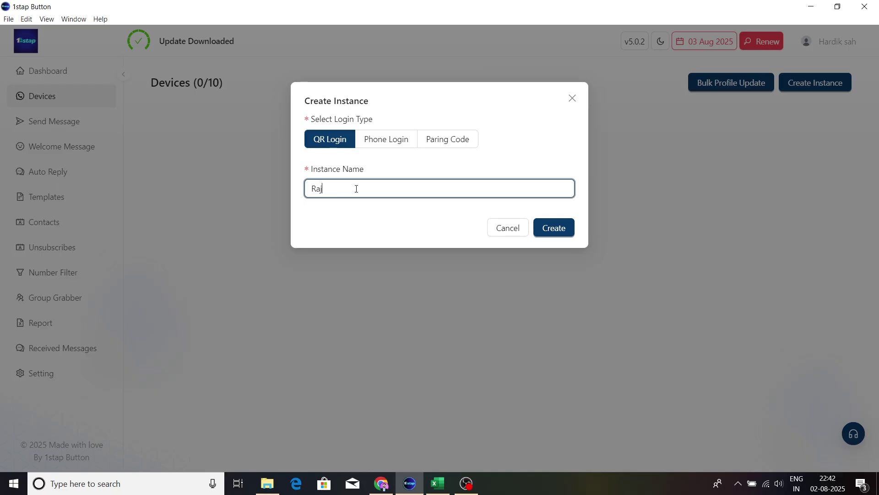
{"action": "left_click", "coordinate": [564, 236]}
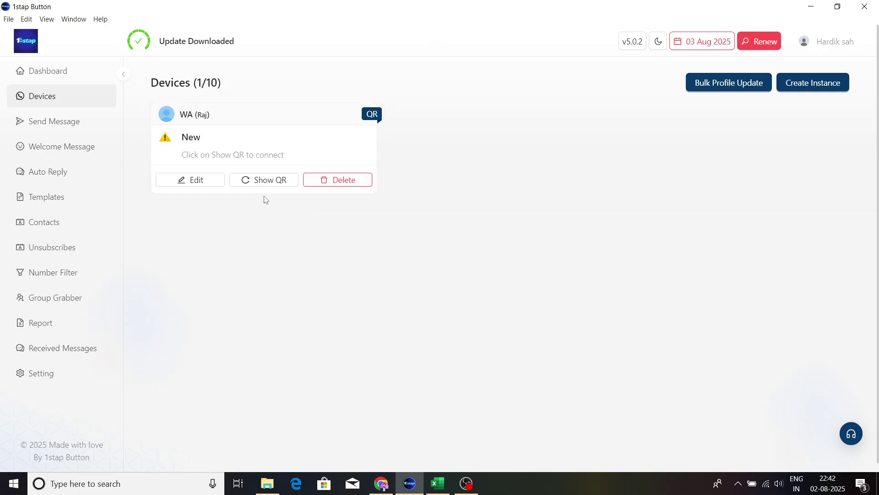
{"action": "left_click", "coordinate": [264, 182]}
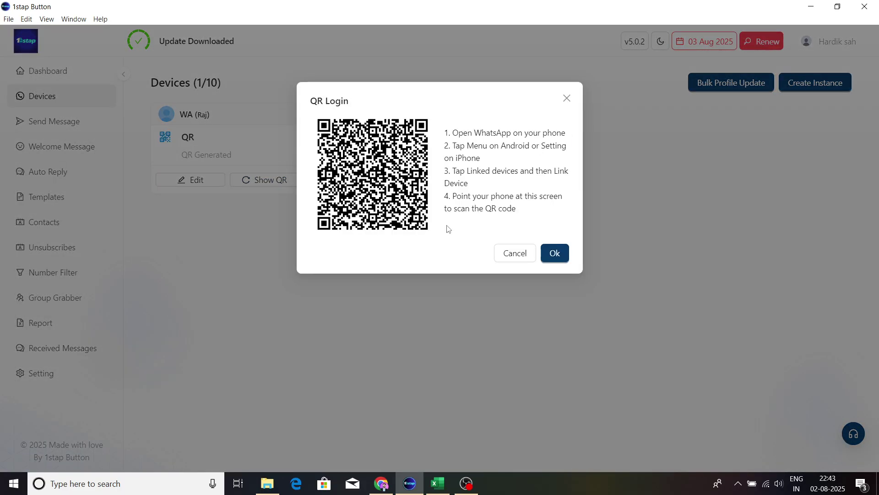
Step: Close the QR Login dialog and go to the Send Message page
{"action": "left_click", "coordinate": [553, 255]}
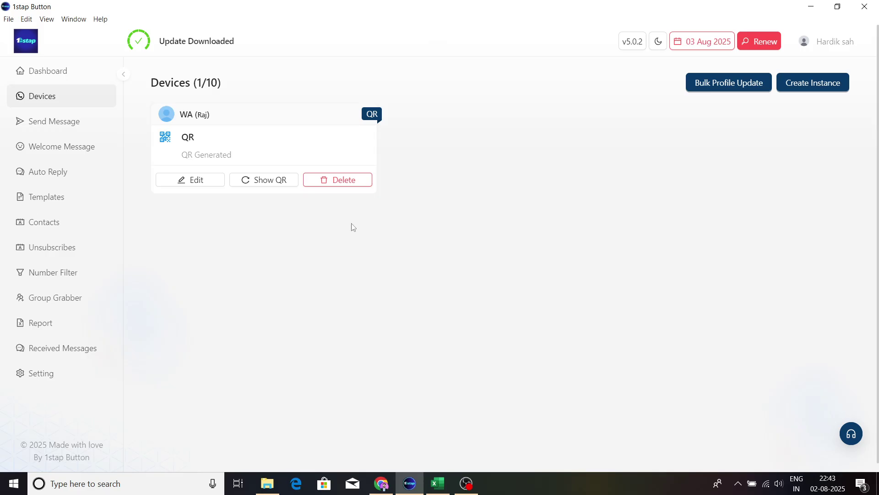
{"action": "left_click", "coordinate": [76, 133]}
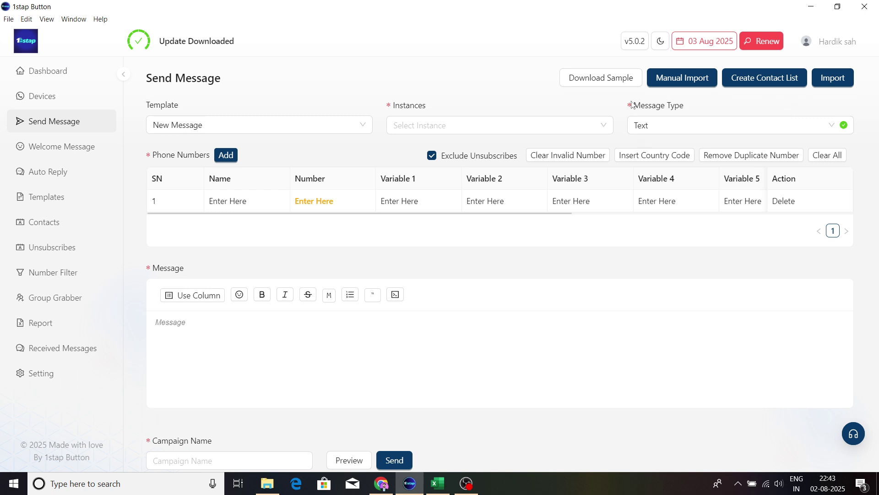
Step: Download the sample import file, then bring up the Manual Import dialog
{"action": "left_click", "coordinate": [611, 81]}
{"action": "left_click", "coordinate": [670, 82]}
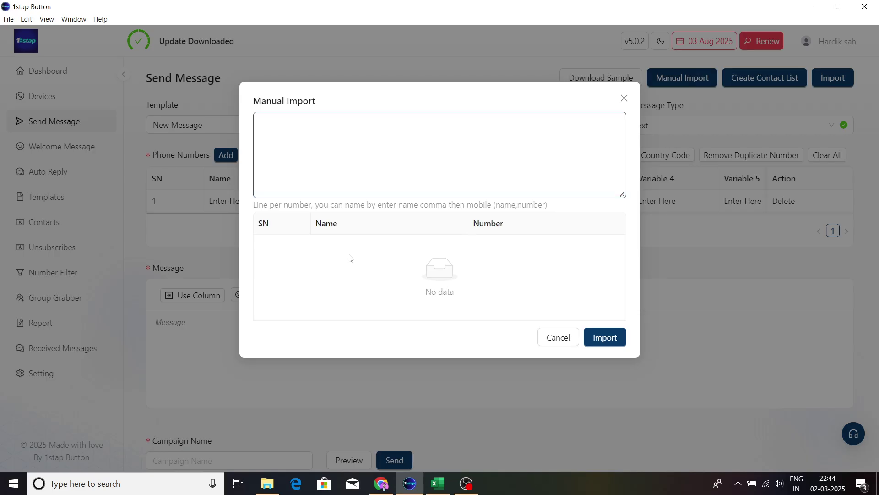
{"action": "left_click", "coordinate": [280, 145]}
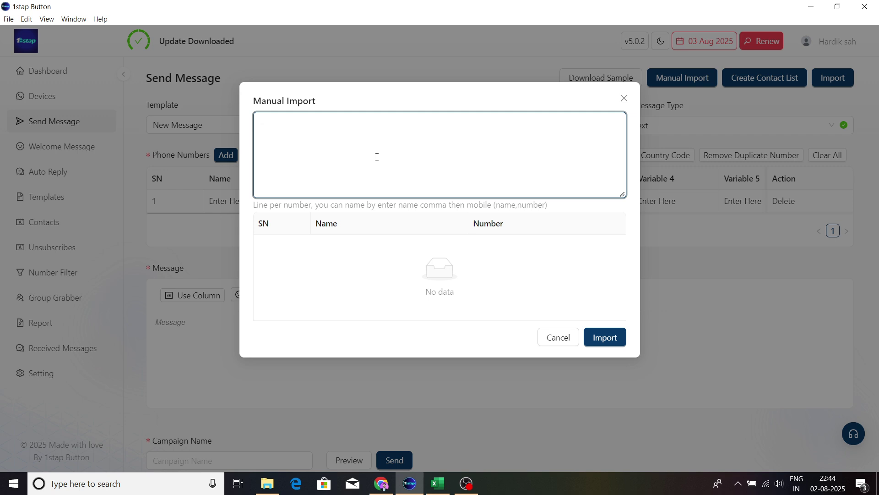
{"action": "type", "text": "raj"}
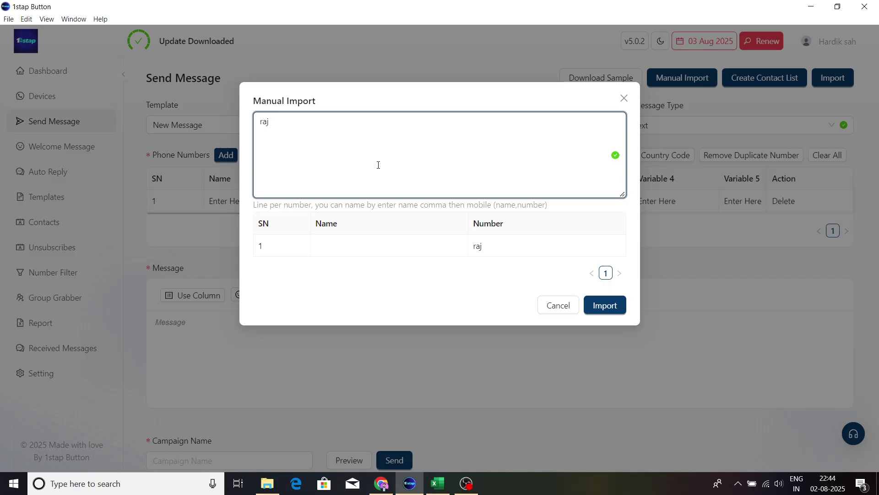
{"action": "key", "text": "BackSpace"}
{"action": "key", "text": "BackSpace"}
{"action": "key", "text": "BackSpace"}
{"action": "left_click", "coordinate": [350, 250]}
{"action": "left_click", "coordinate": [305, 138]}
{"action": "left_click", "coordinate": [370, 241]}
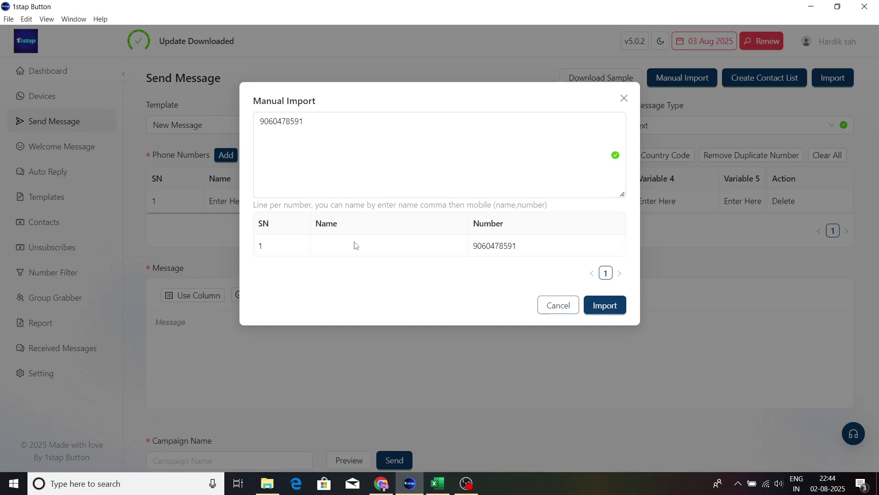
Step: Try a %%name prefix on the number, undo it, and close the dialog without importing
{"action": "left_click", "coordinate": [261, 122]}
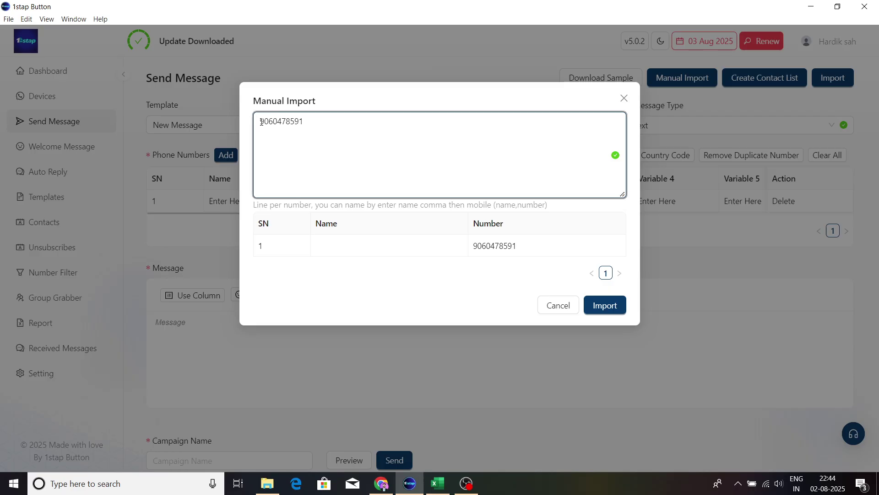
{"action": "type", "text": "+"}
{"action": "key", "text": "BackSpace"}
{"action": "type", "text": "%%"}
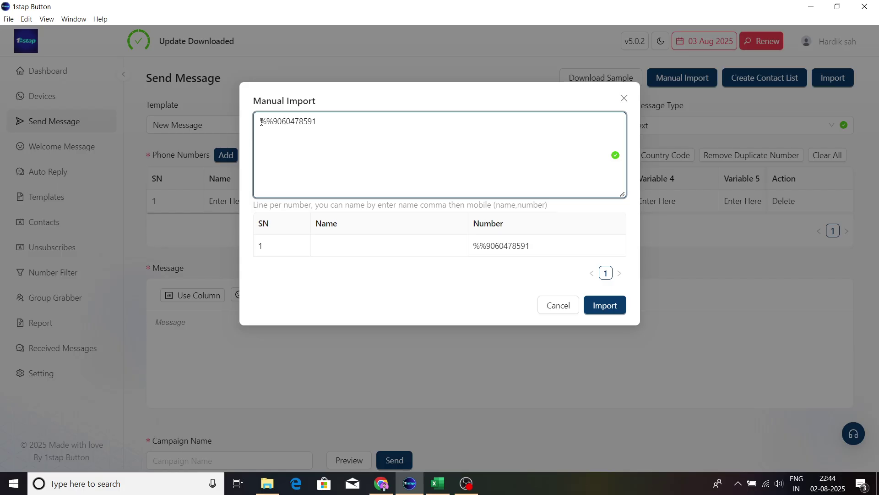
{"action": "type", "text": "name"}
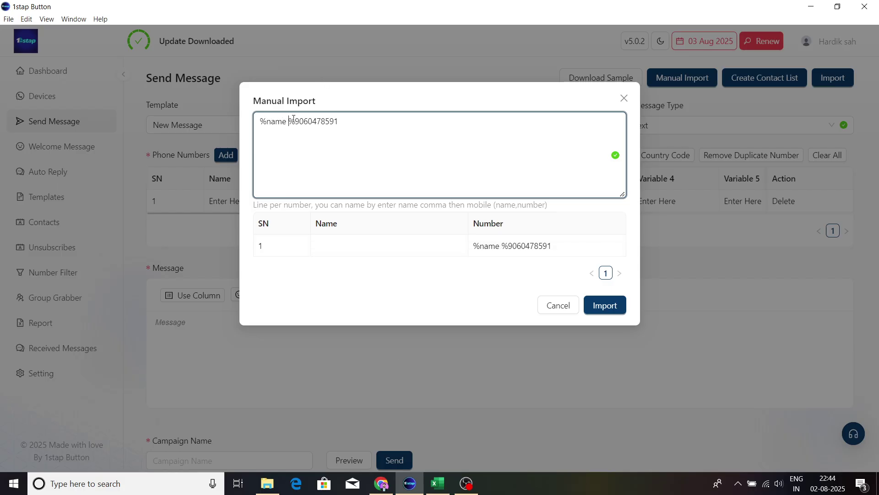
{"action": "key", "text": "Delete"}
{"action": "key", "text": "ctrl+z"}
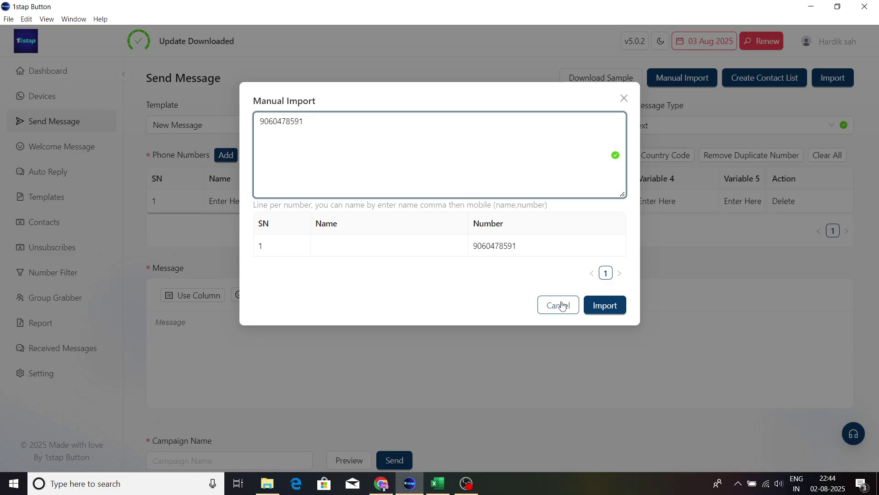
{"action": "left_click", "coordinate": [624, 98]}
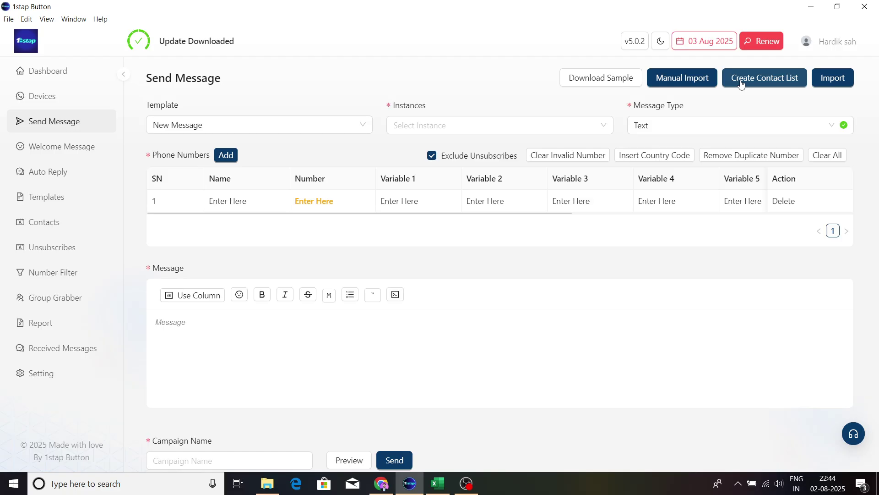
{"action": "left_click", "coordinate": [742, 80]}
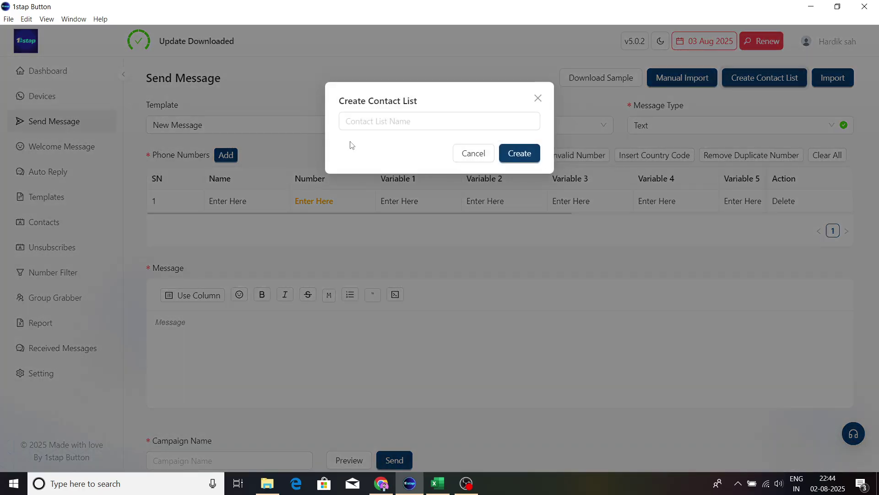
{"action": "left_click", "coordinate": [350, 122]}
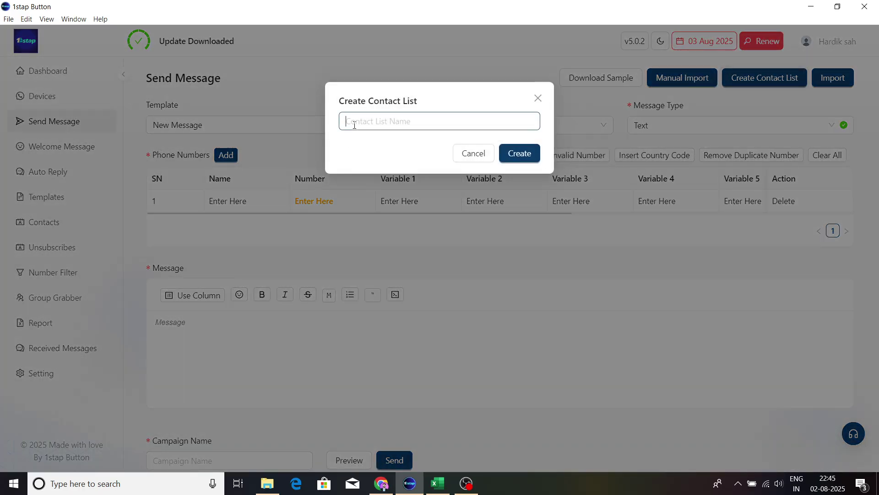
{"action": "left_click", "coordinate": [540, 96]}
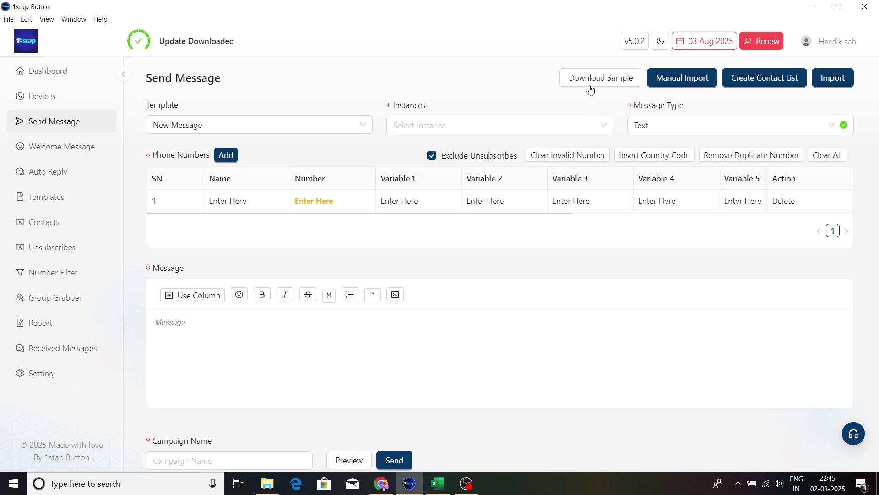
Step: Bring number_import_sample to the front in Excel and inspect the rows below the sample contact
{"action": "mouse_move", "coordinate": [435, 479]}
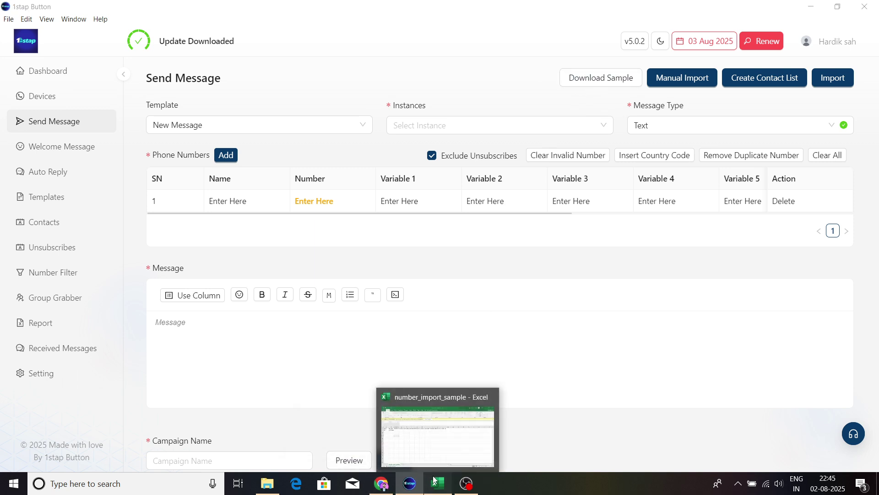
{"action": "left_click", "coordinate": [411, 435]}
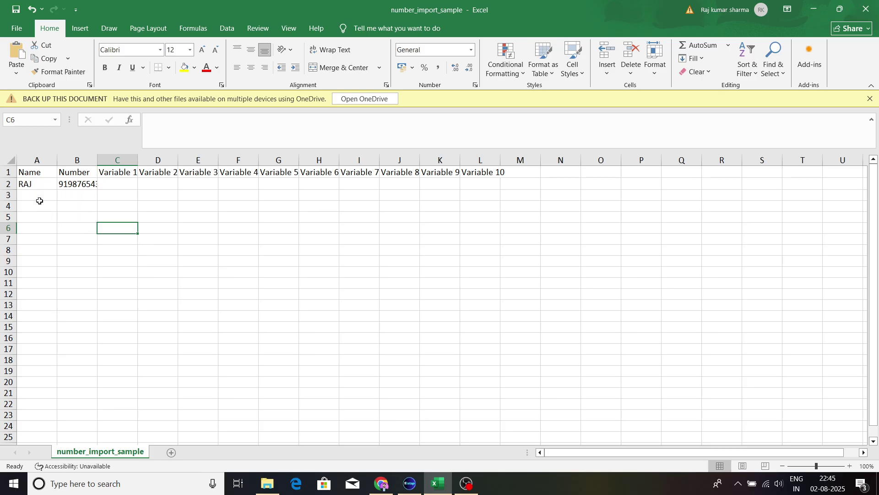
{"action": "left_click_drag", "start_coordinate": [39, 205], "coordinate": [34, 347]}
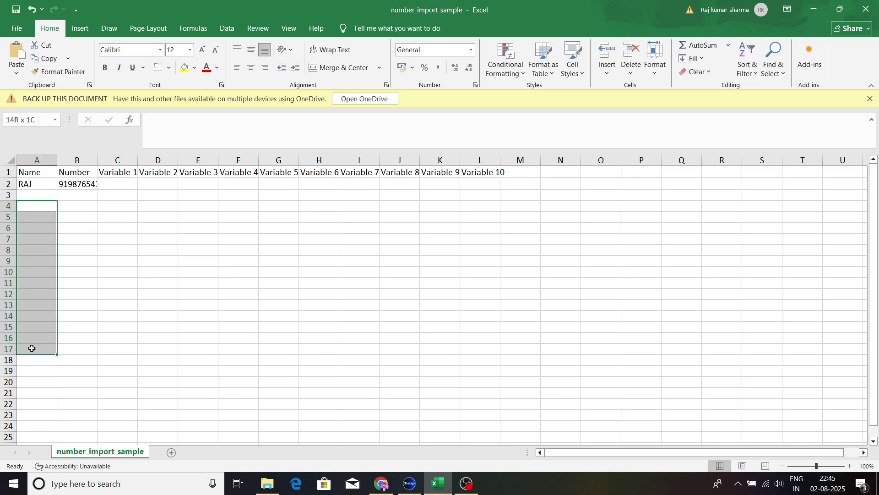
{"action": "left_click", "coordinate": [190, 288]}
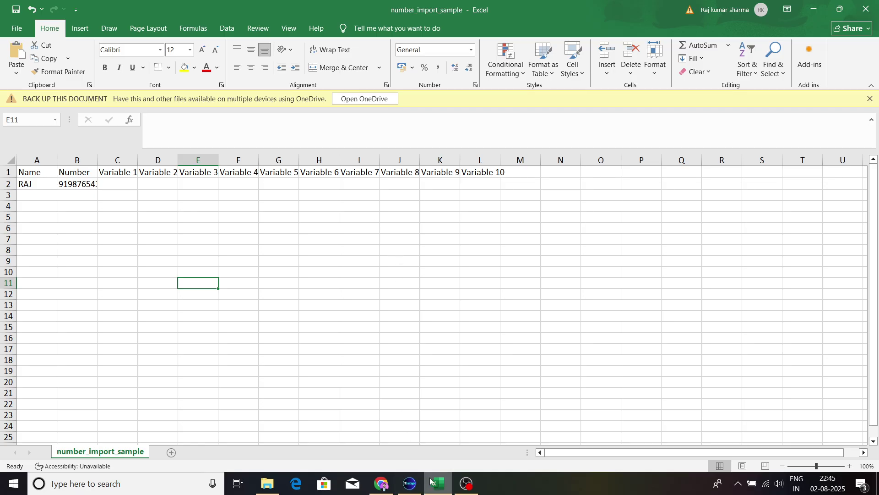
Step: Back in 1stap Button, load number_import_sample into the Import dialog
{"action": "left_click", "coordinate": [410, 483]}
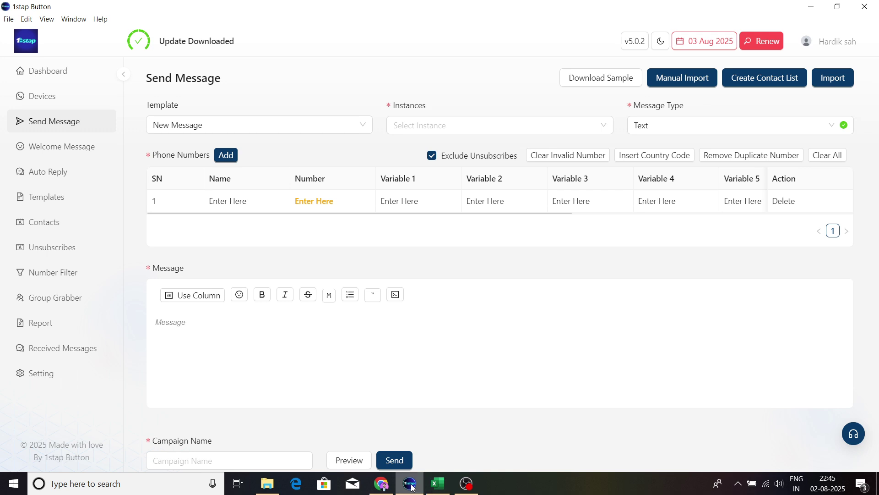
{"action": "left_click", "coordinate": [830, 81]}
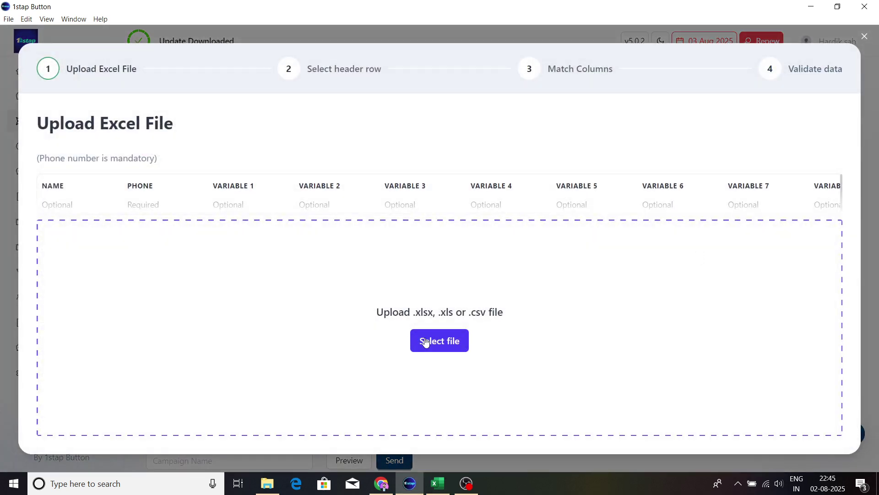
{"action": "left_click", "coordinate": [424, 341]}
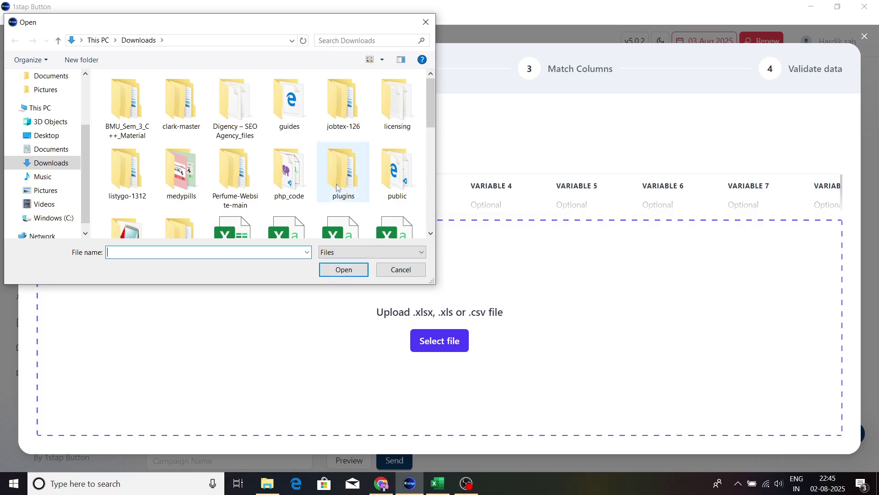
{"action": "scroll", "coordinate": [343, 174], "scroll_direction": "down", "scroll_amount": 3}
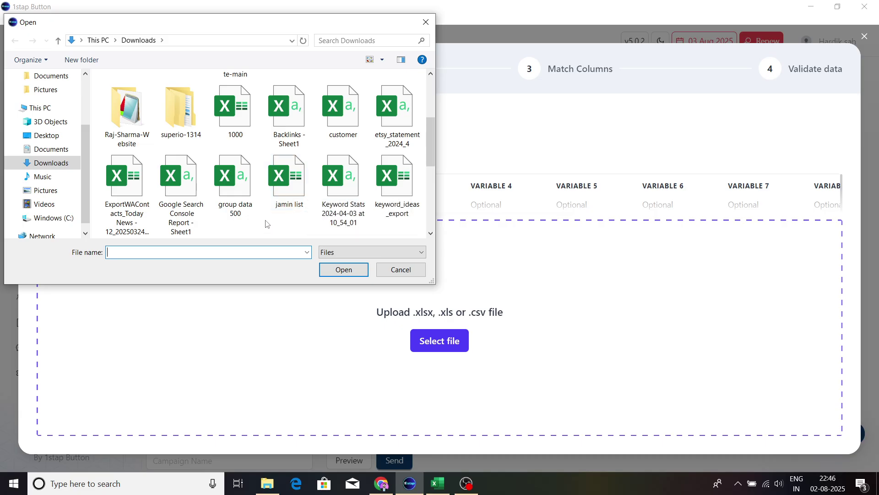
{"action": "scroll", "coordinate": [266, 224], "scroll_direction": "down", "scroll_amount": 2}
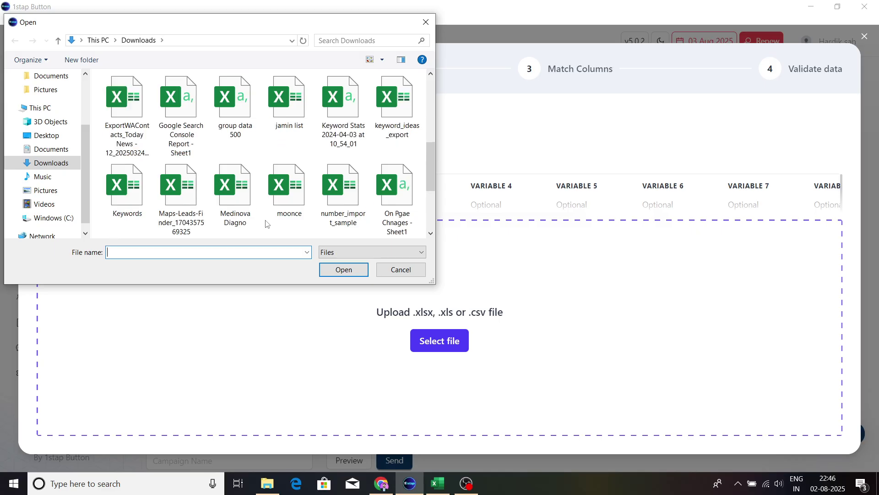
{"action": "left_click", "coordinate": [337, 197]}
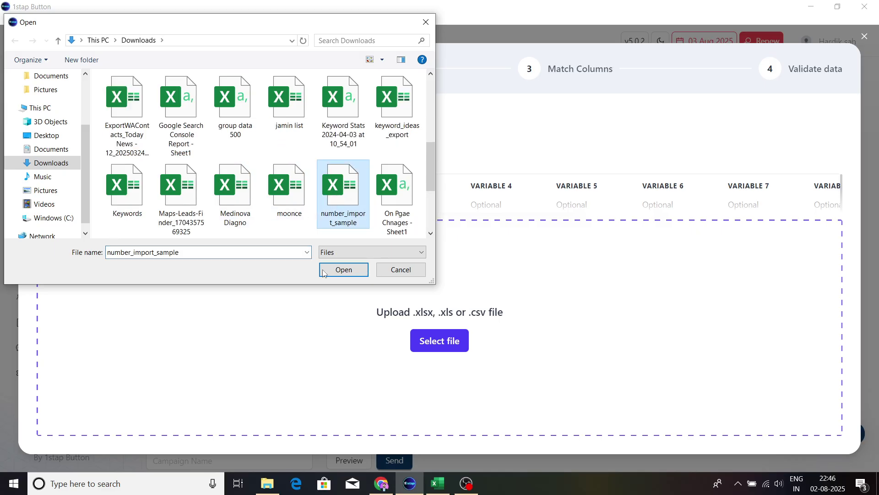
{"action": "left_click", "coordinate": [351, 275]}
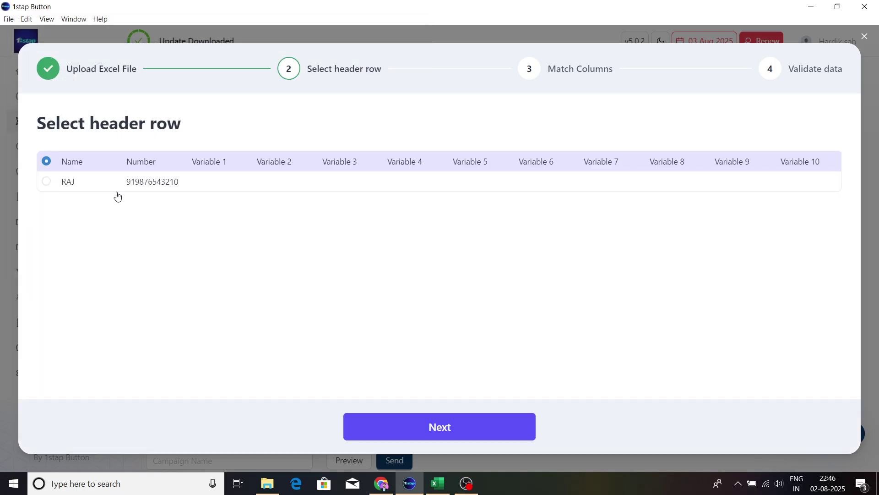
Step: Accept the header row and column mapping, select the sample contact, and confirm the import
{"action": "left_click", "coordinate": [449, 434]}
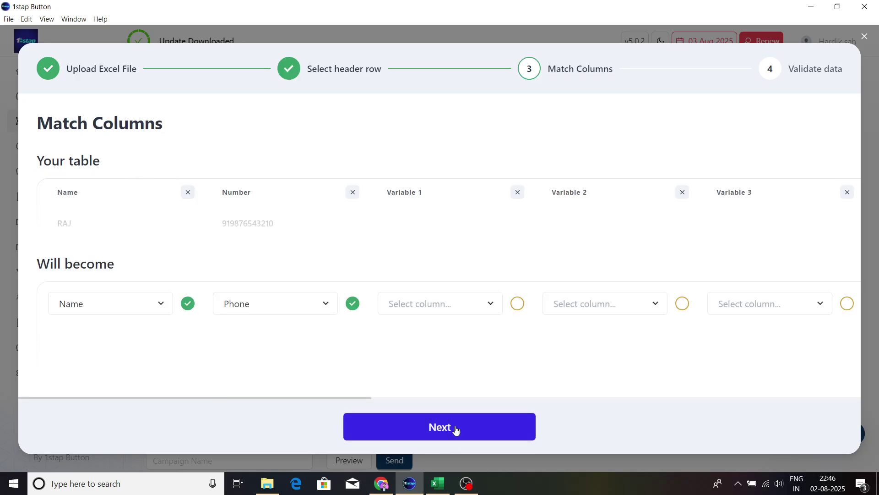
{"action": "left_click", "coordinate": [455, 428]}
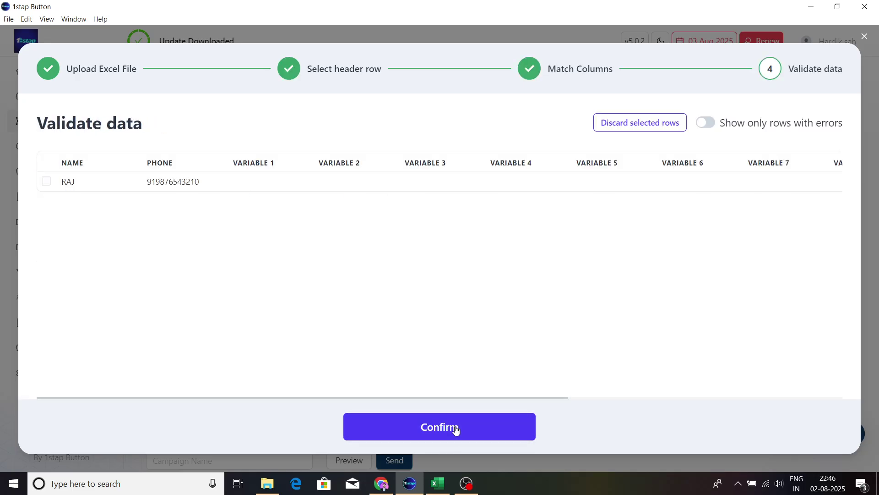
{"action": "left_click", "coordinate": [46, 183]}
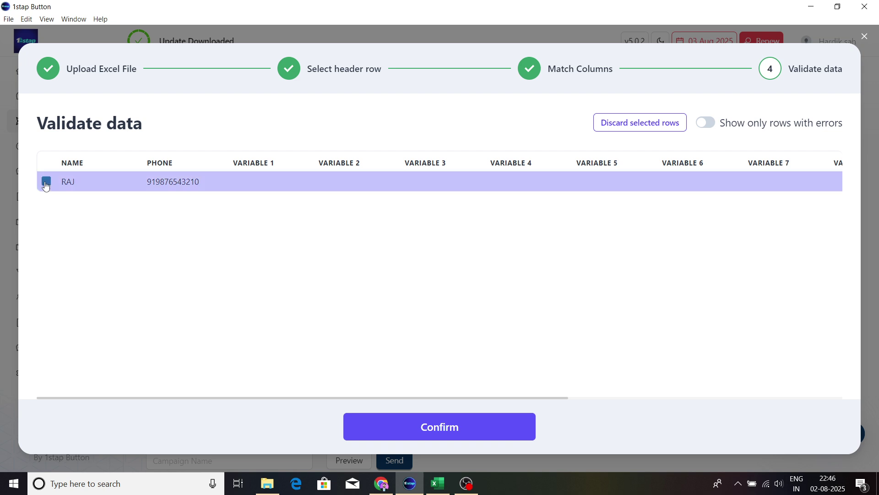
{"action": "left_click", "coordinate": [426, 433]}
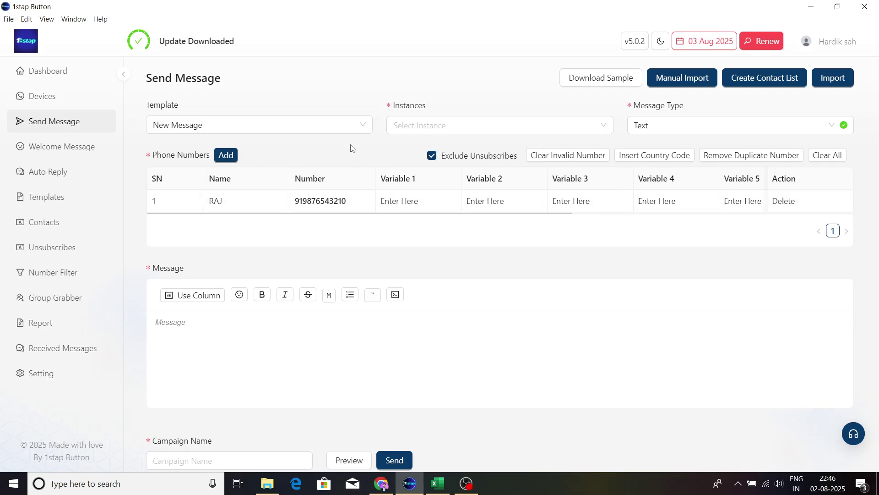
{"action": "left_click", "coordinate": [228, 127]}
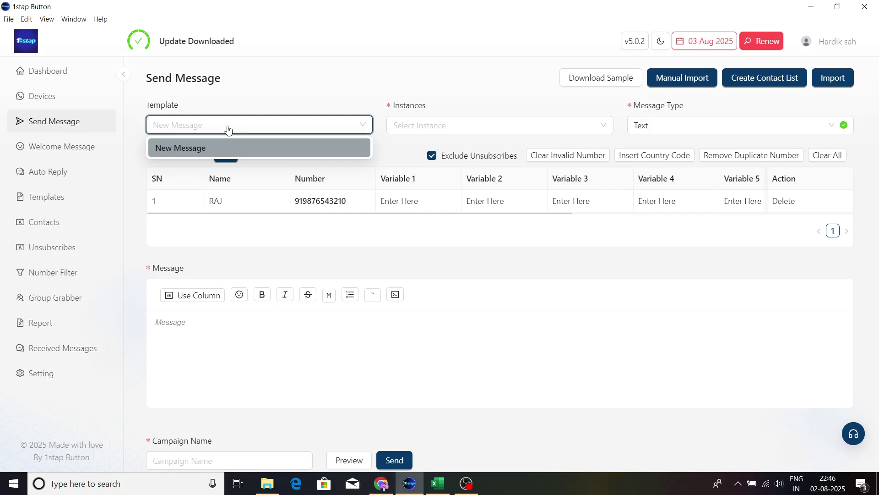
{"action": "left_click", "coordinate": [227, 149]}
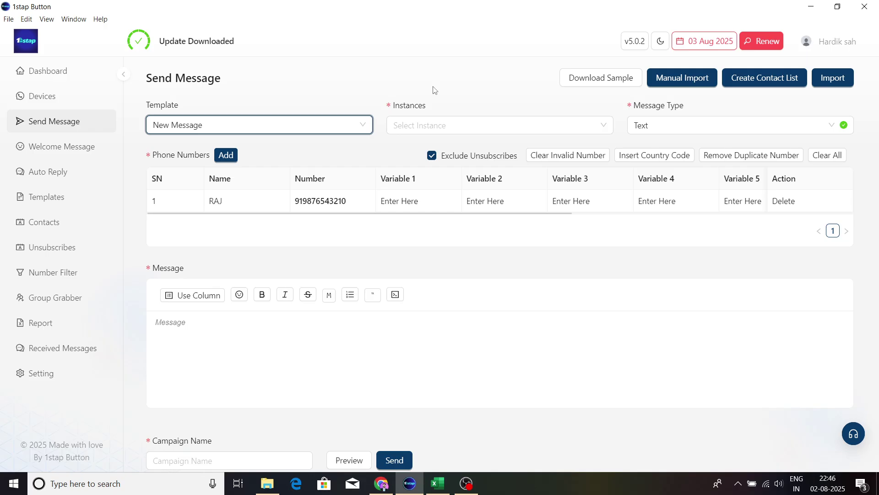
{"action": "left_click", "coordinate": [472, 131]}
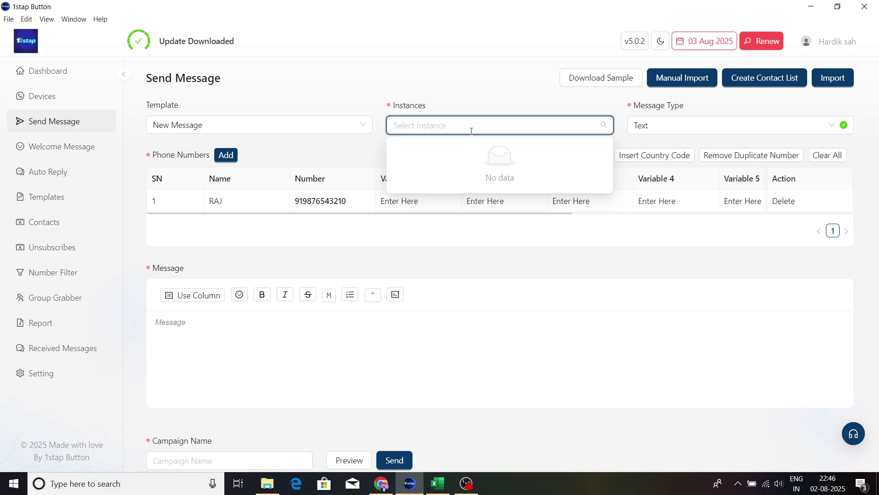
Step: Keep Text as the Message Type, select the message body, and switch to WhatsApp Web
{"action": "left_click", "coordinate": [660, 135]}
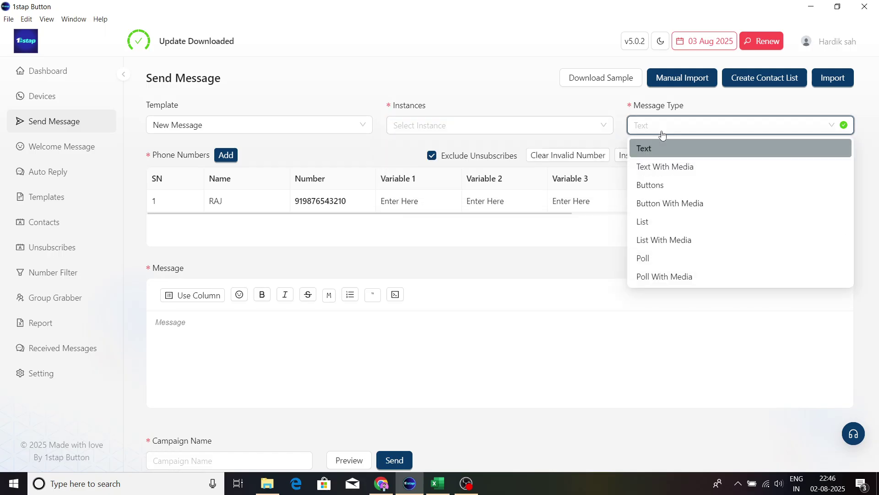
{"action": "left_click", "coordinate": [662, 135]}
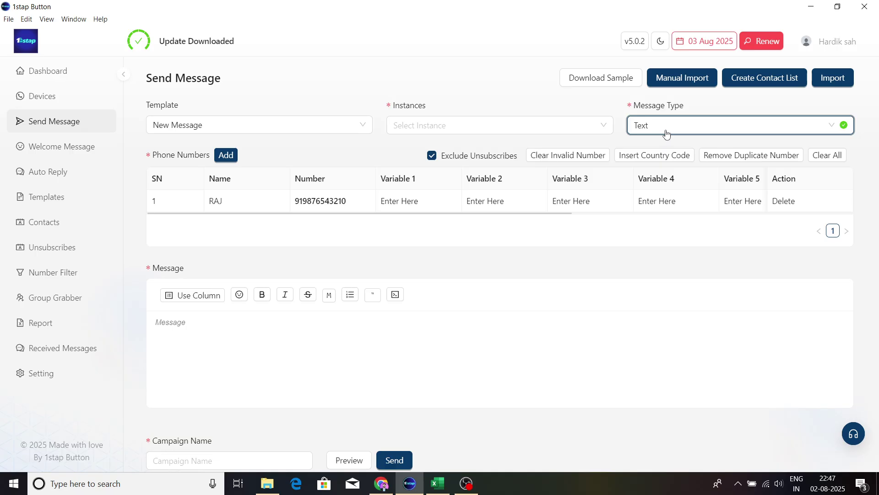
{"action": "left_click", "coordinate": [665, 133]}
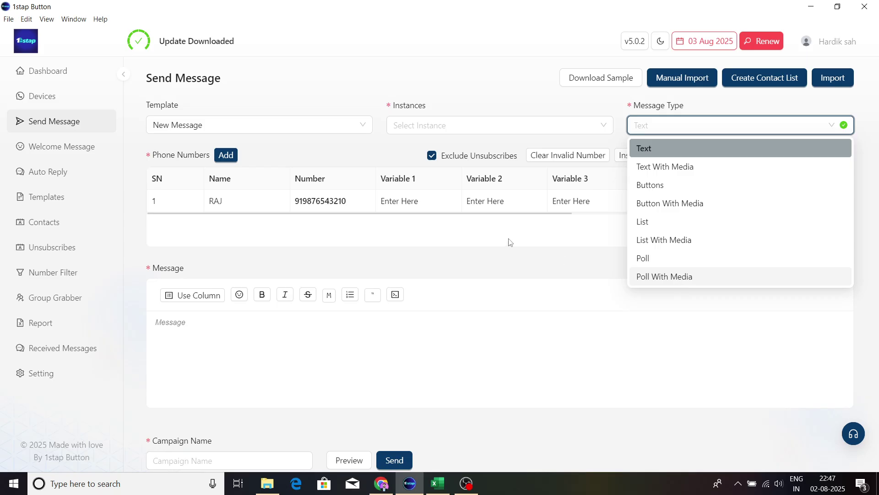
{"action": "left_click", "coordinate": [650, 155]}
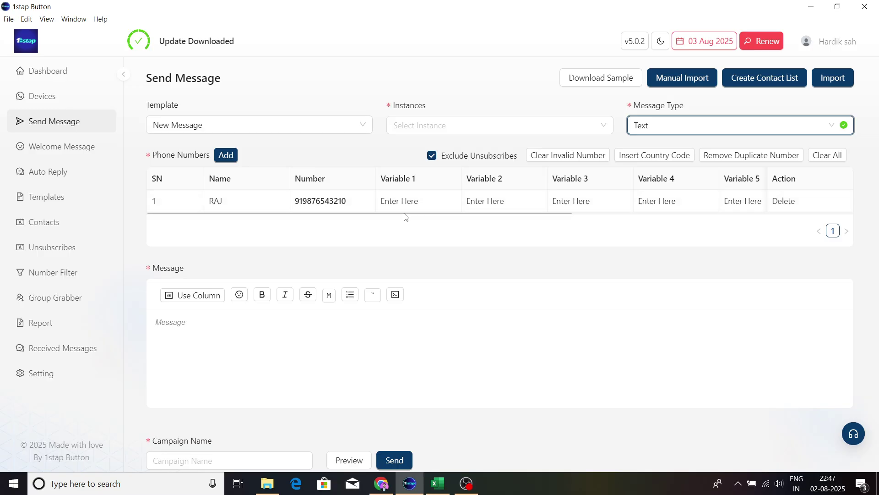
{"action": "scroll", "coordinate": [522, 300], "scroll_direction": "down", "scroll_amount": 1}
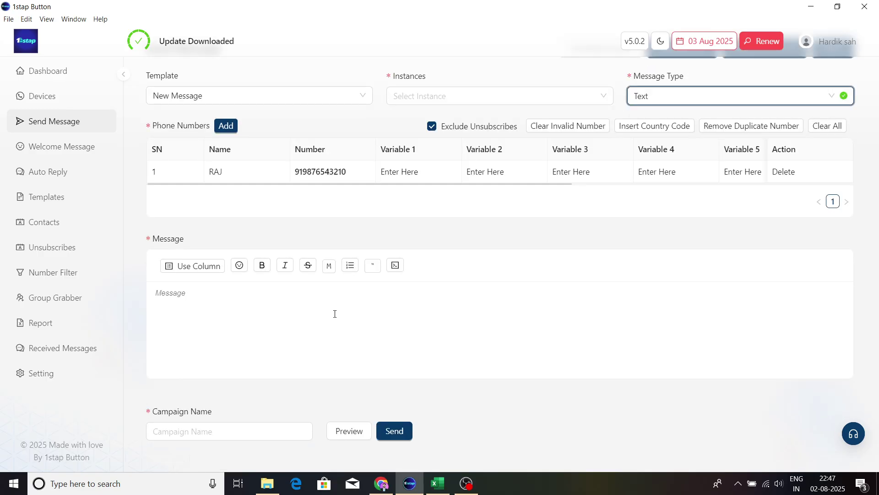
{"action": "left_click", "coordinate": [254, 306]}
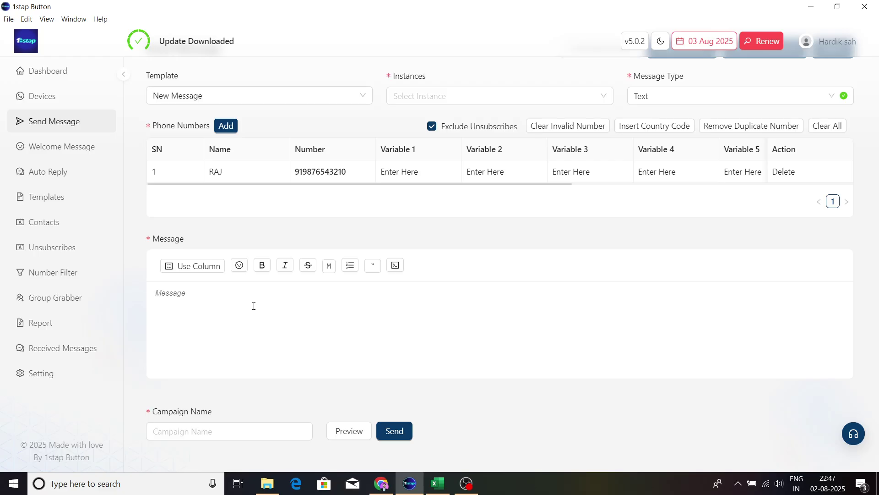
{"action": "left_click", "coordinate": [382, 483]}
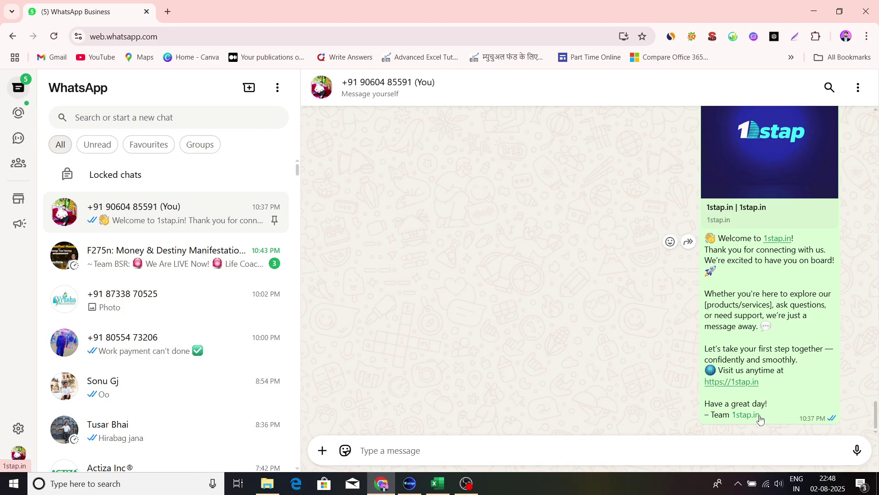
Step: Select the 1stap.in welcome message text in the chat and return to 1stap Button
{"action": "left_click_drag", "start_coordinate": [760, 417], "coordinate": [706, 243]}
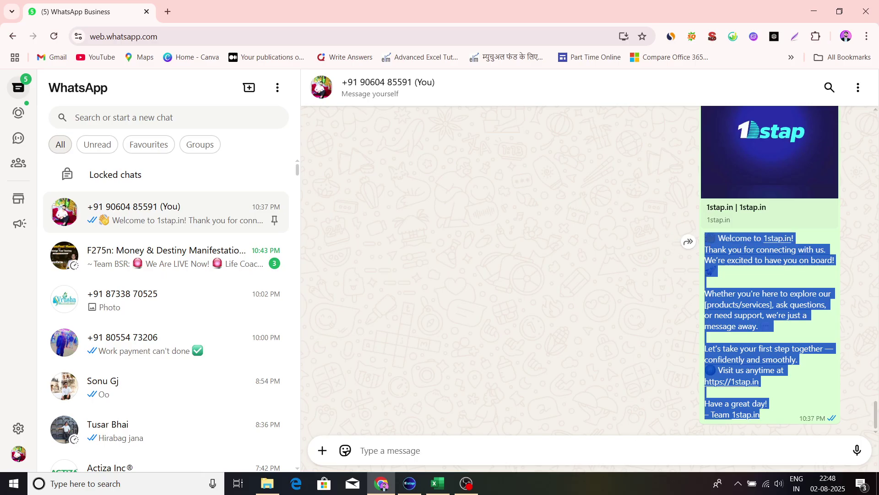
{"action": "left_click", "coordinate": [409, 484]}
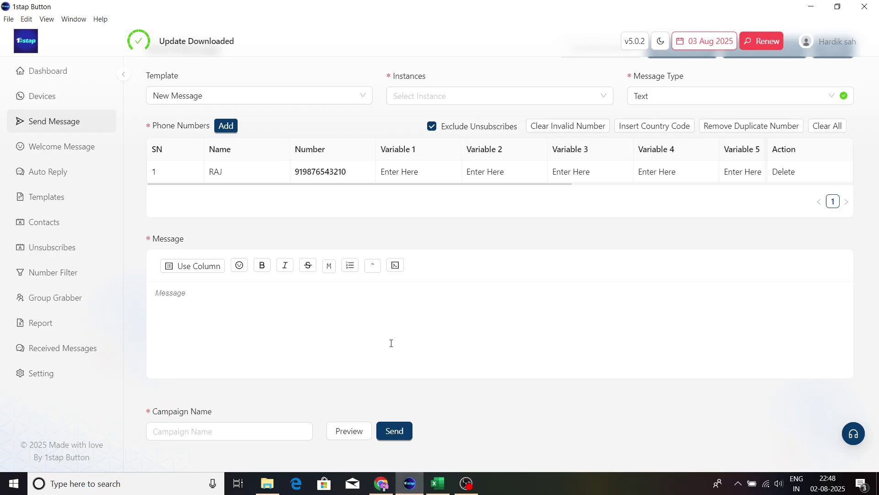
Step: Paste the 1stap.in welcome text, name the campaign 'welcome', and preview the message
{"action": "type", "text": "👋 Welcome to 1stap.in! Thank you for connecting with us. We're excited to have you on board! 🚀  Whether you're here to explore our [products/services], ask questions, or need support, we're just a message away. 💬  Let's take your first step together — confidently and smoothly. 🌐 Visit us anytime at https://1stap.in  Have a great day! – Team 1stap.in"}
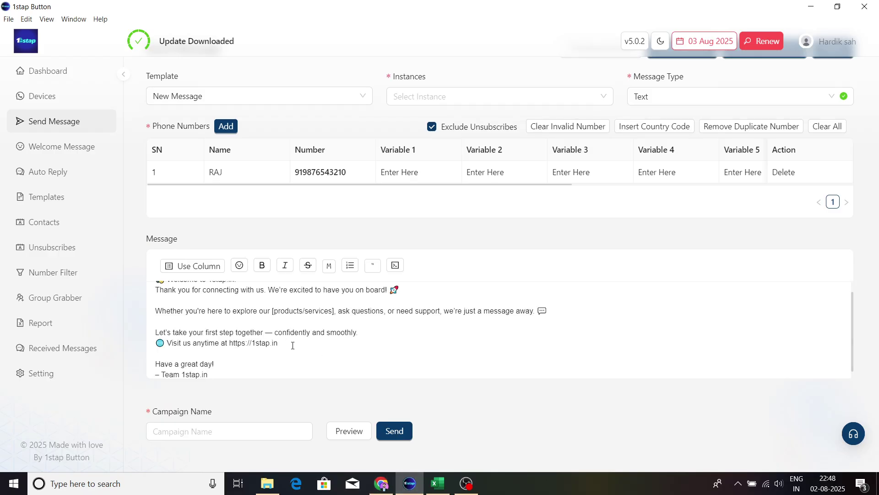
{"action": "scroll", "coordinate": [293, 345], "scroll_direction": "up", "scroll_amount": 1}
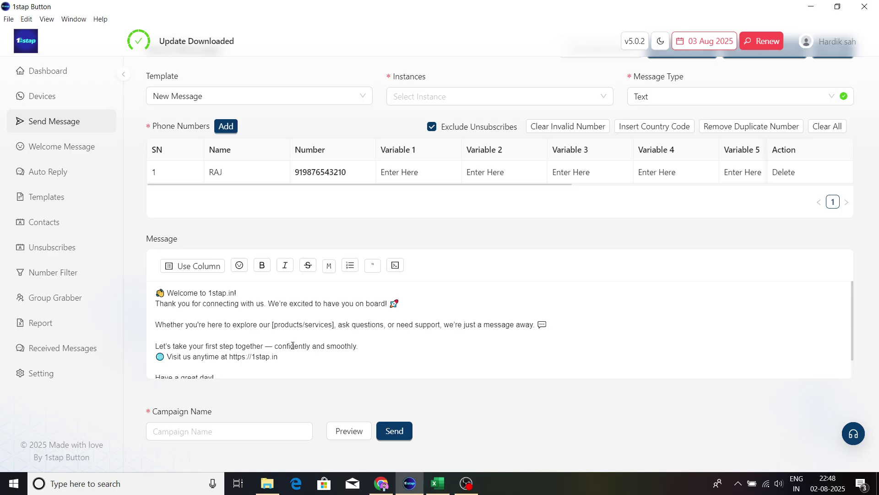
{"action": "left_click", "coordinate": [215, 427]}
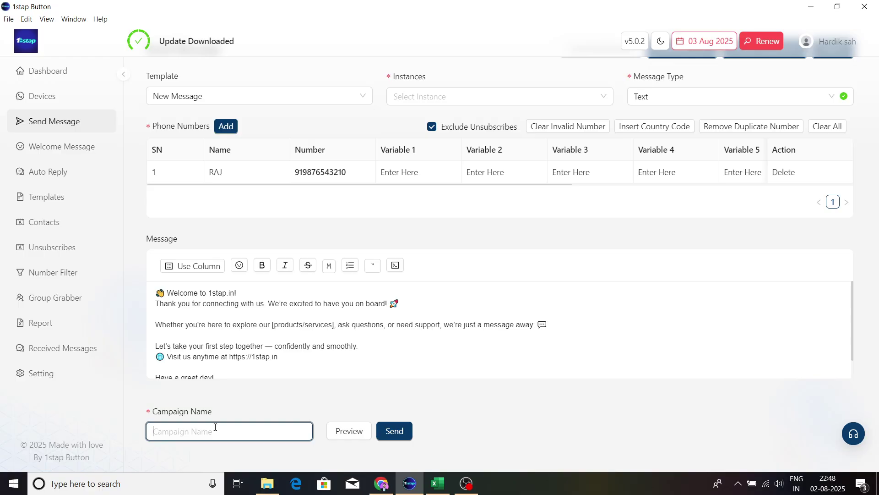
{"action": "type", "text": "welcome"}
{"action": "left_click", "coordinate": [346, 434]}
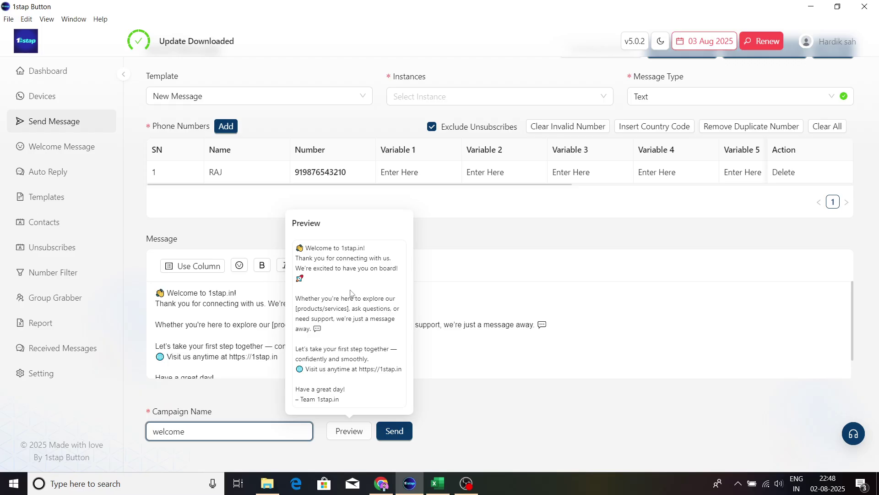
{"action": "left_click", "coordinate": [505, 298]}
{"action": "scroll", "coordinate": [283, 344], "scroll_direction": "down", "scroll_amount": 1}
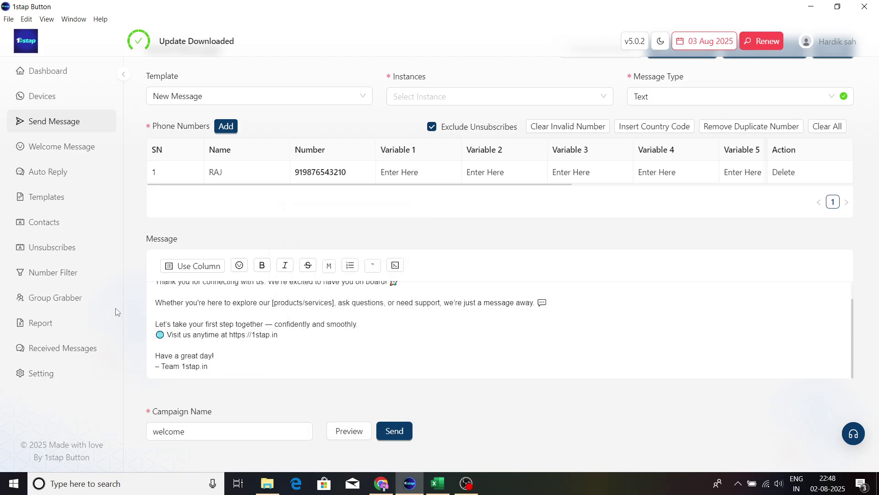
Step: Bold the opening line 'Welcome to 1stap.in!' and preview the formatting
{"action": "scroll", "coordinate": [283, 343], "scroll_direction": "up", "scroll_amount": 1}
{"action": "scroll", "coordinate": [823, 139], "scroll_direction": "up", "scroll_amount": 1}
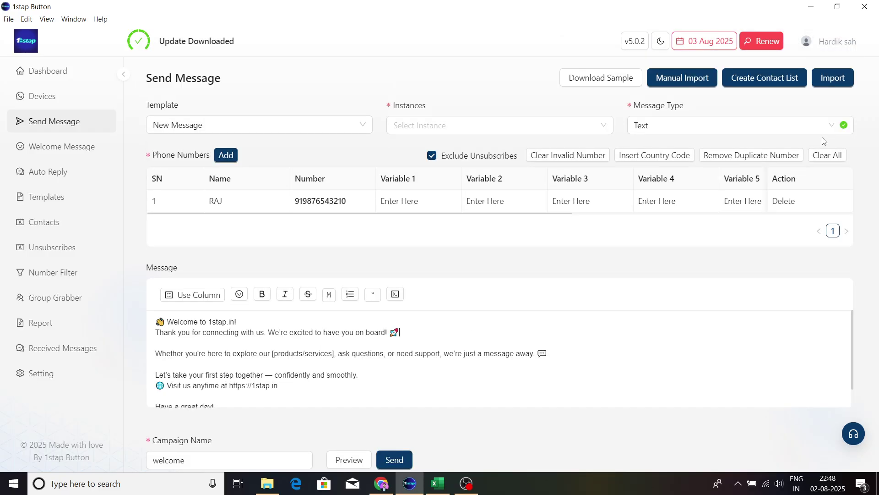
{"action": "scroll", "coordinate": [397, 261], "scroll_direction": "down", "scroll_amount": 1}
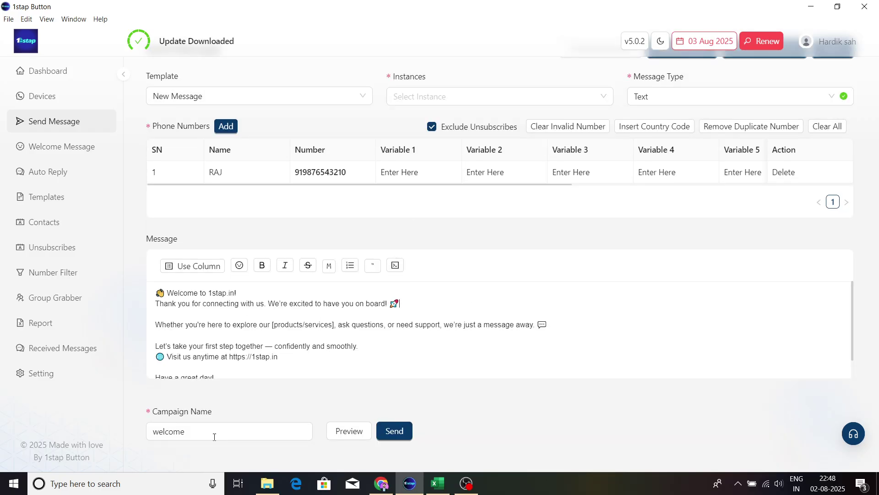
{"action": "scroll", "coordinate": [263, 260], "scroll_direction": "up", "scroll_amount": 1}
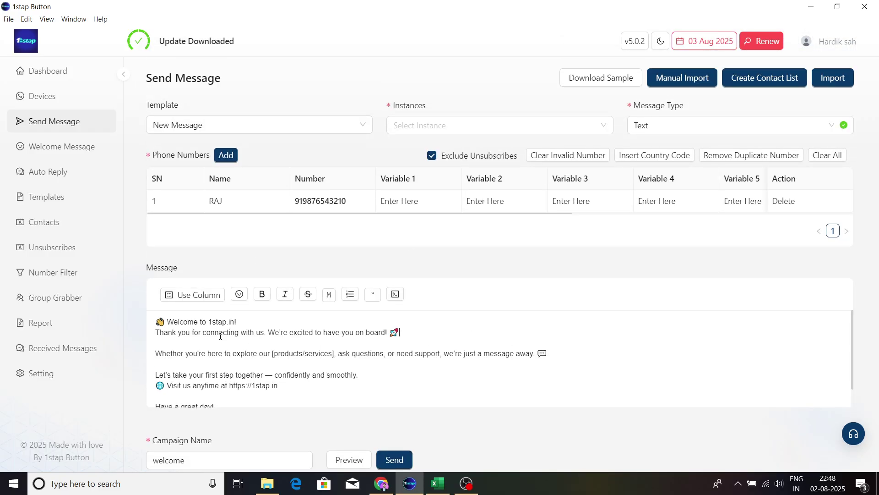
{"action": "left_click_drag", "start_coordinate": [241, 320], "coordinate": [163, 322]}
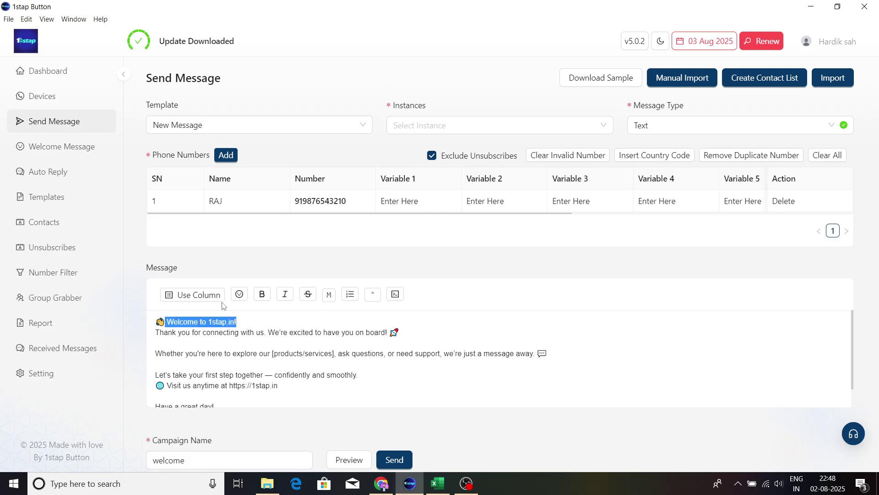
{"action": "left_click", "coordinate": [262, 294]}
{"action": "scroll", "coordinate": [293, 337], "scroll_direction": "down", "scroll_amount": 1}
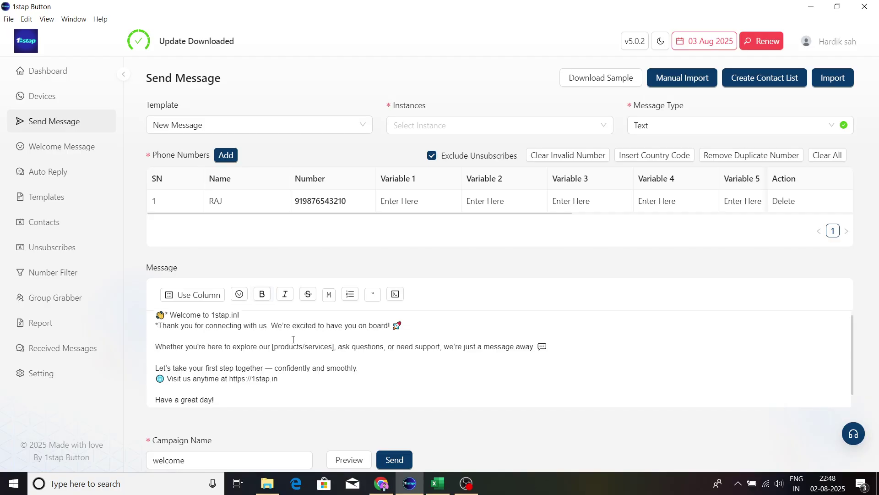
{"action": "left_click", "coordinate": [348, 459]}
Step: Fix the stray asterisk beside the greeting line and preview the corrected message
{"action": "left_click", "coordinate": [161, 326]}
{"action": "key", "text": "Return"}
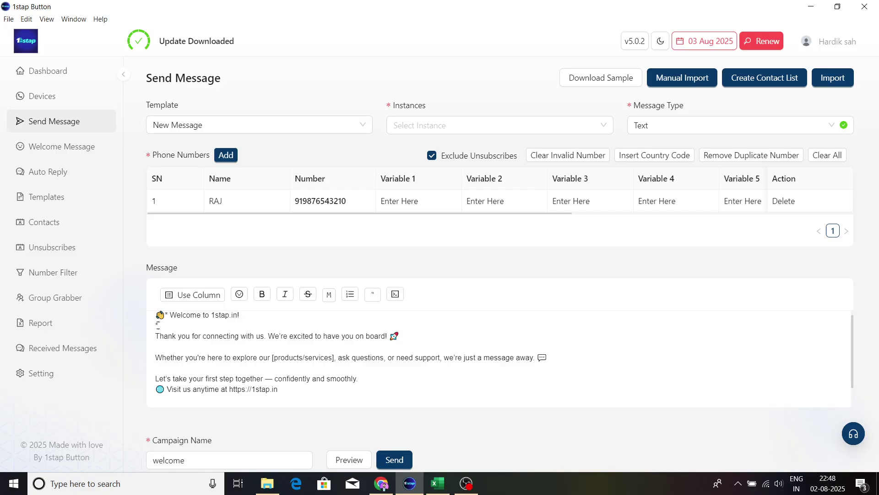
{"action": "left_click", "coordinate": [157, 323]}
{"action": "key", "text": "BackSpace"}
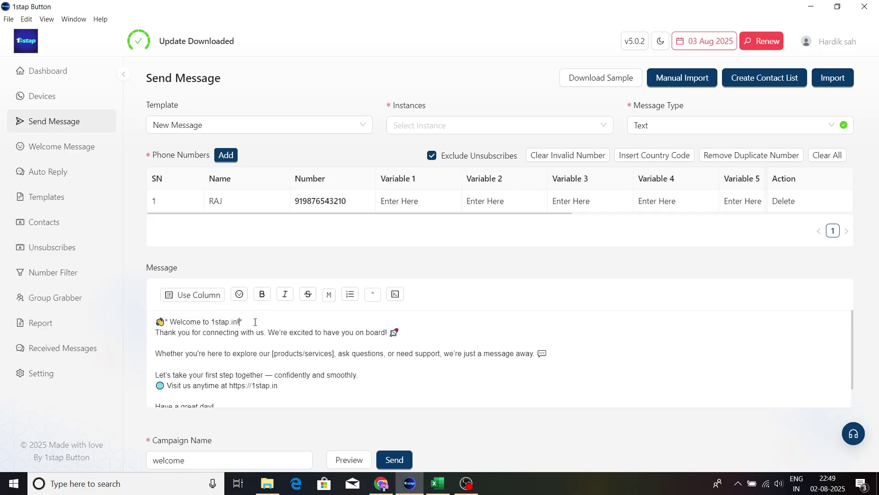
{"action": "left_click", "coordinate": [349, 459]}
{"action": "scroll", "coordinate": [263, 335], "scroll_direction": "down", "scroll_amount": 2}
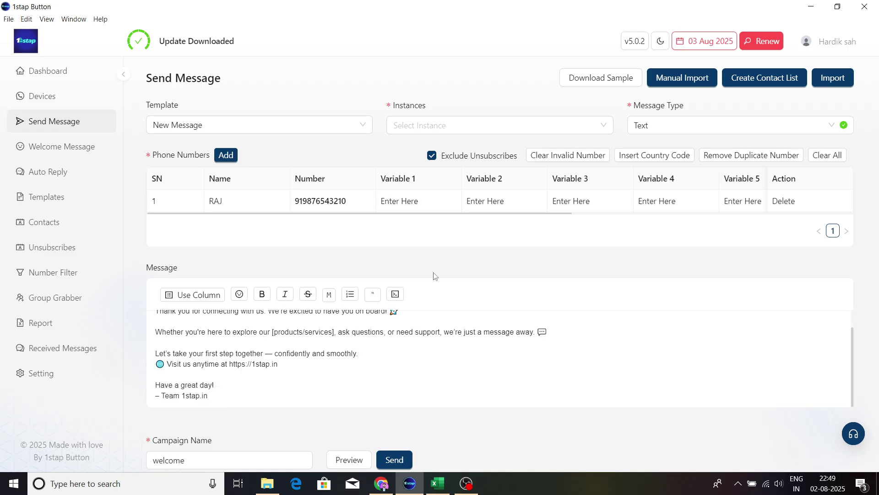
{"action": "scroll", "coordinate": [433, 274], "scroll_direction": "down", "scroll_amount": 1}
{"action": "scroll", "coordinate": [248, 328], "scroll_direction": "up", "scroll_amount": 1}
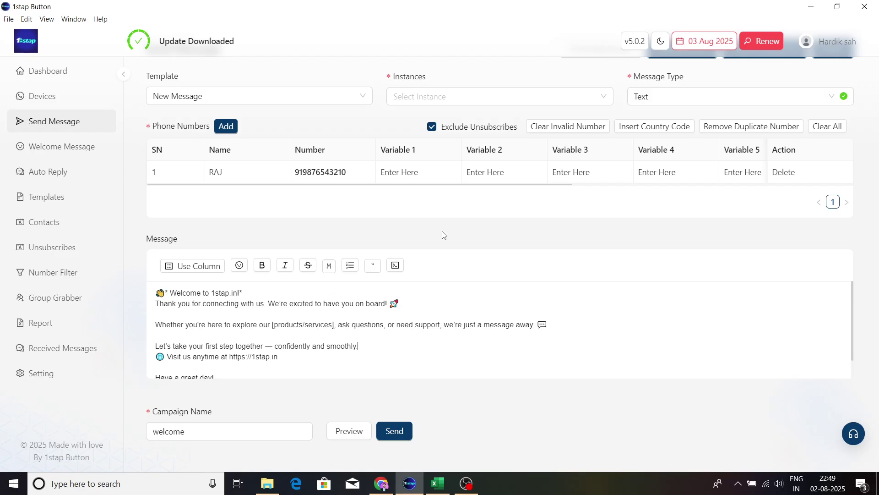
Step: Switch to Text With Media, attach the Facebook Ads Setup image from Downloads, and preview
{"action": "left_click", "coordinate": [686, 99]}
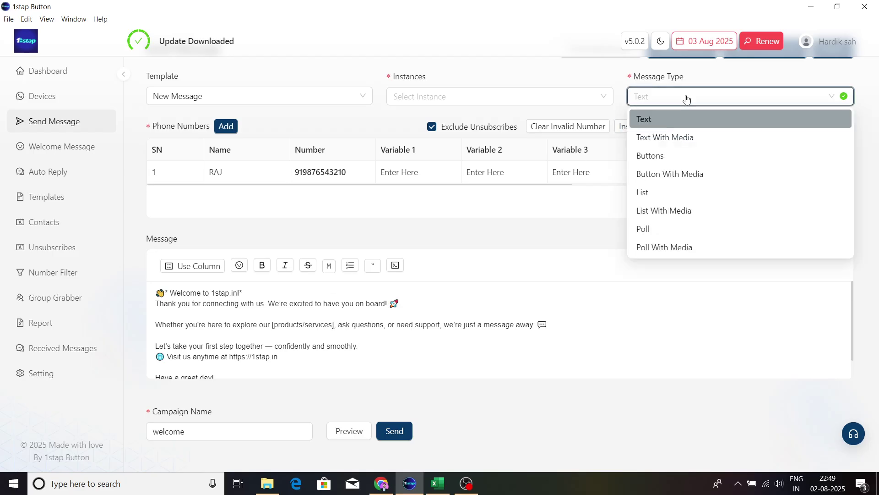
{"action": "left_click", "coordinate": [665, 138]}
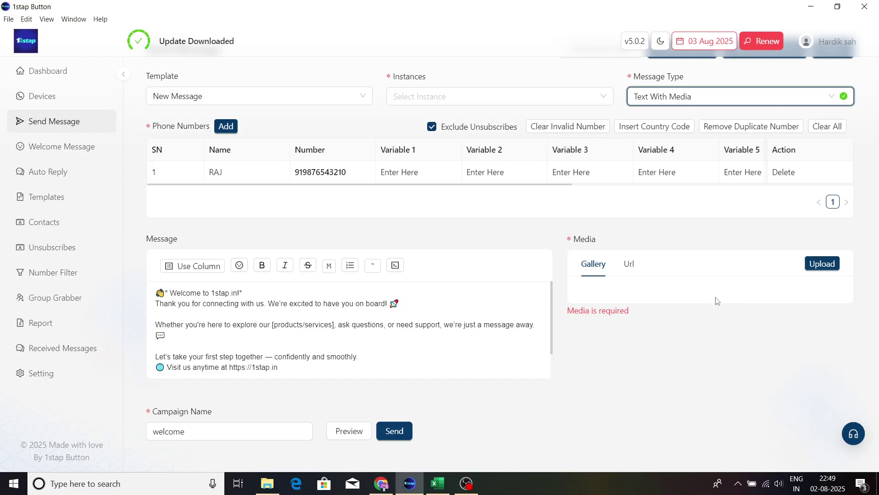
{"action": "left_click", "coordinate": [817, 269]}
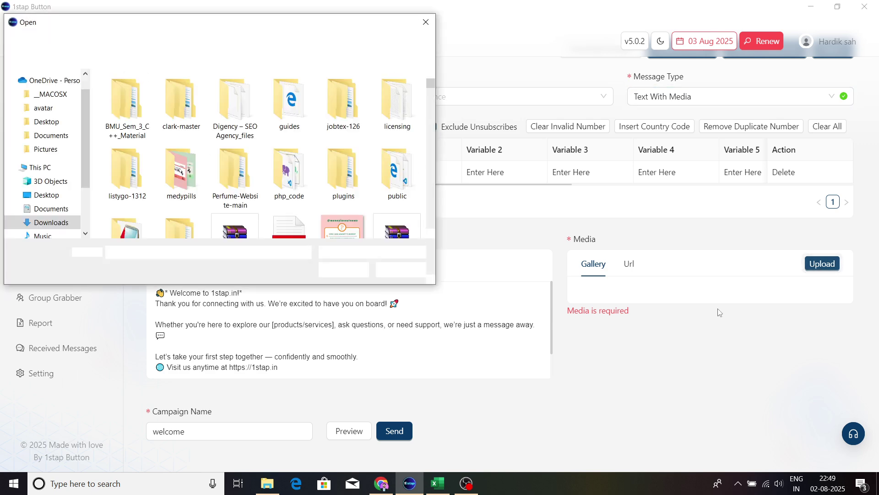
{"action": "scroll", "coordinate": [275, 185], "scroll_direction": "down", "scroll_amount": 2}
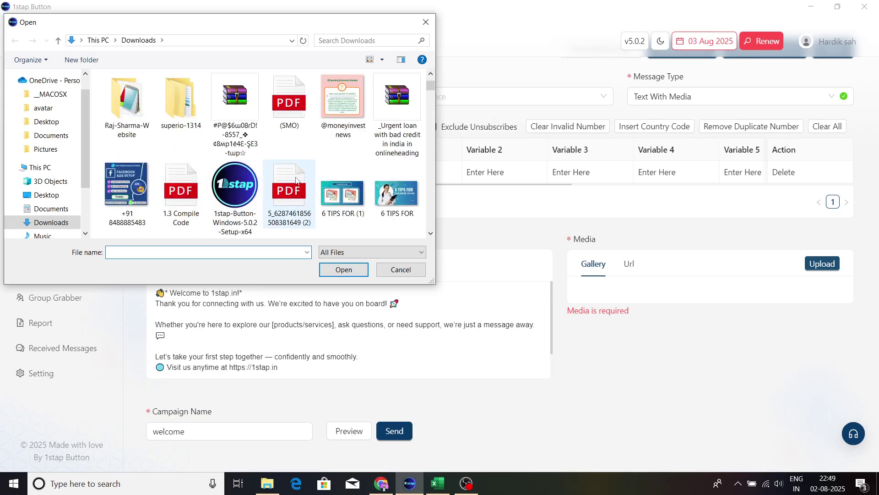
{"action": "left_click", "coordinate": [118, 203]}
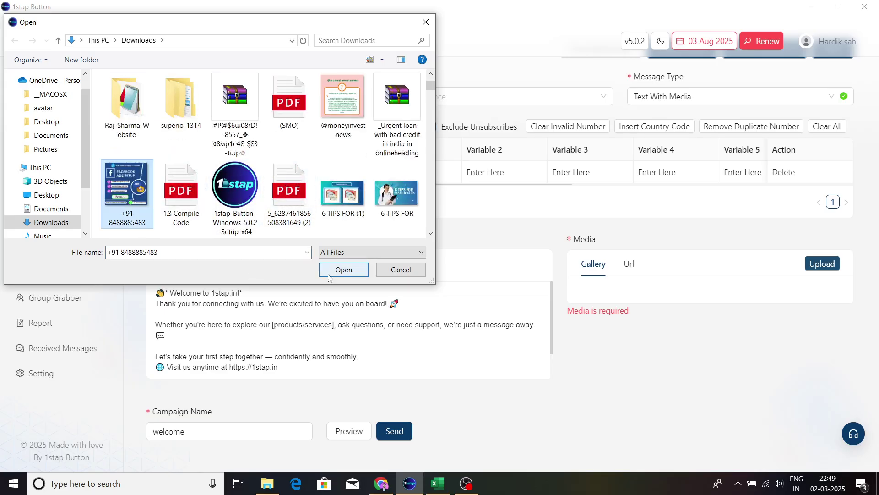
{"action": "left_click", "coordinate": [343, 269]}
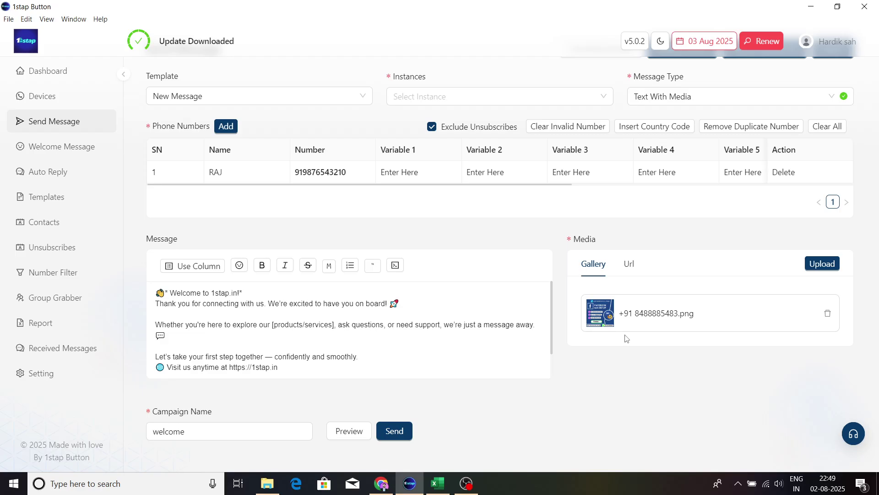
{"action": "left_click", "coordinate": [350, 434]}
{"action": "left_click", "coordinate": [177, 432]}
Step: Change the message type to Buttons
{"action": "left_click", "coordinate": [748, 102]}
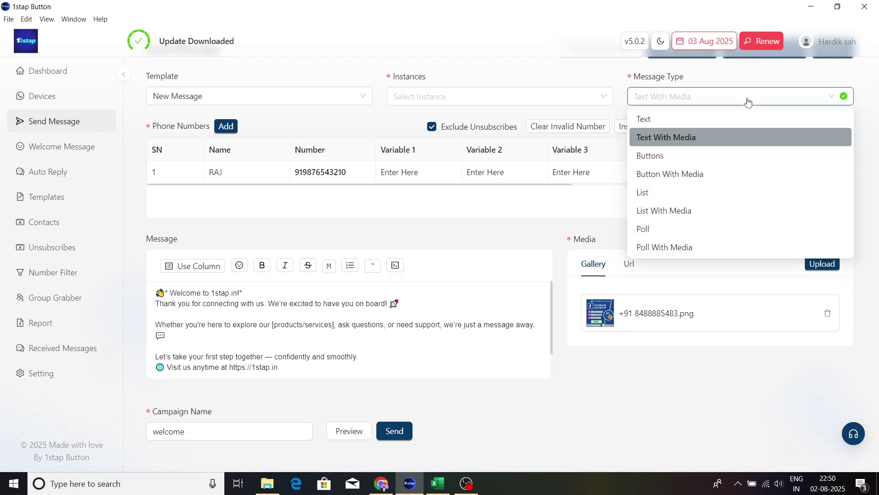
{"action": "left_click", "coordinate": [654, 157]}
{"action": "scroll", "coordinate": [327, 333], "scroll_direction": "down", "scroll_amount": 1}
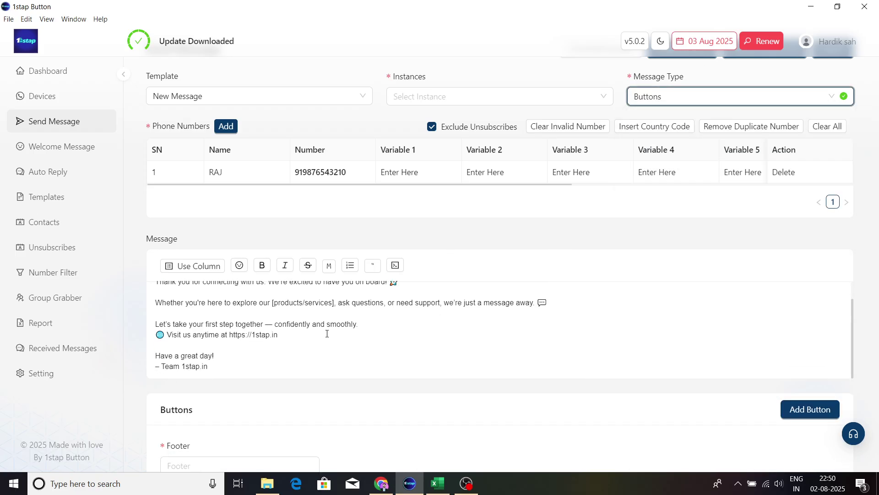
{"action": "scroll", "coordinate": [367, 290], "scroll_direction": "down", "scroll_amount": 3}
{"action": "scroll", "coordinate": [420, 292], "scroll_direction": "up", "scroll_amount": 2}
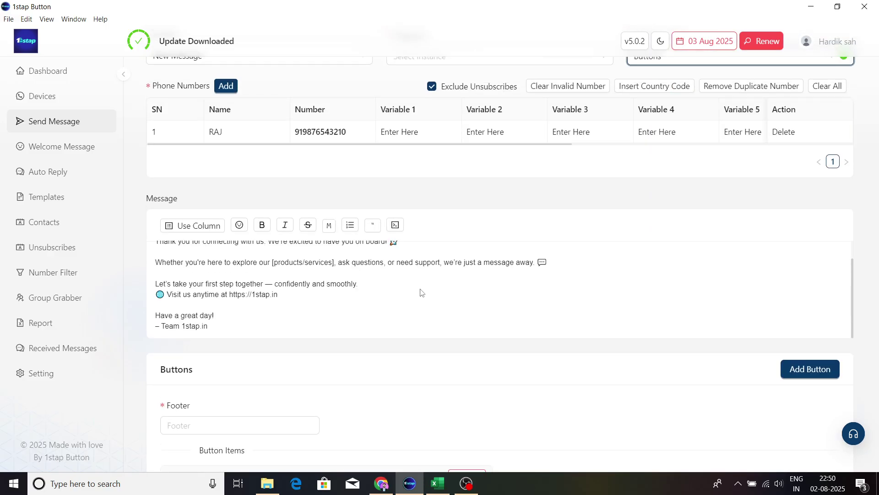
{"action": "scroll", "coordinate": [420, 291], "scroll_direction": "down", "scroll_amount": 3}
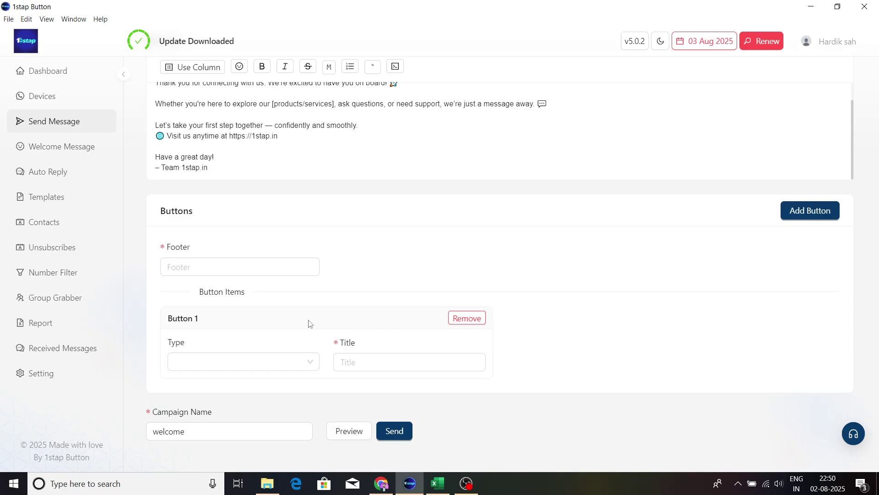
Step: Enter 'Call To action' as the buttons footer
{"action": "left_click", "coordinate": [228, 267]}
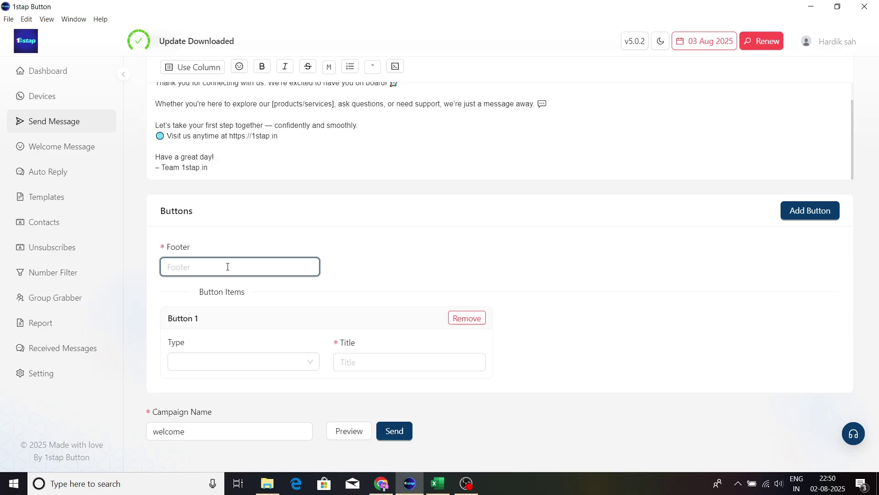
{"action": "type", "text": "Call t"}
{"action": "key", "text": "BackSpace"}
{"action": "type", "text": "To action"}
{"action": "left_click", "coordinate": [222, 366]}
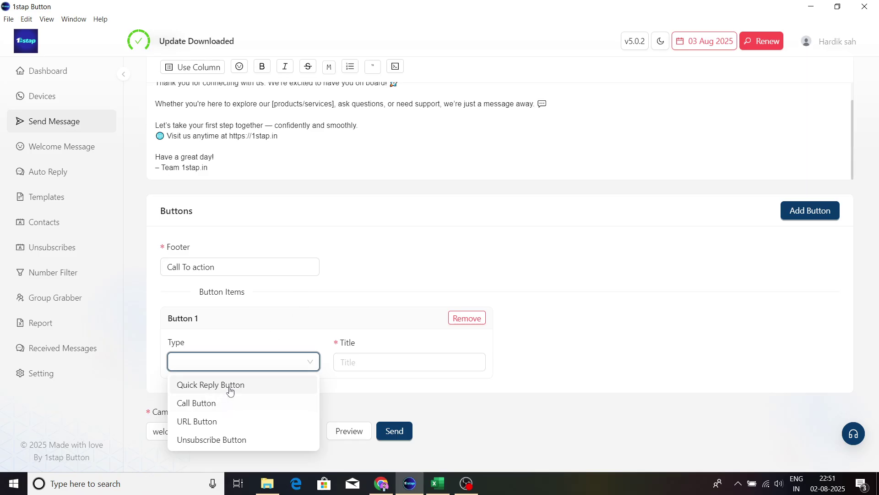
Step: Make Button 1 a URL Button titled '1stap.Solutions', then bring up WhatsApp Web to find its link
{"action": "left_click", "coordinate": [222, 422]}
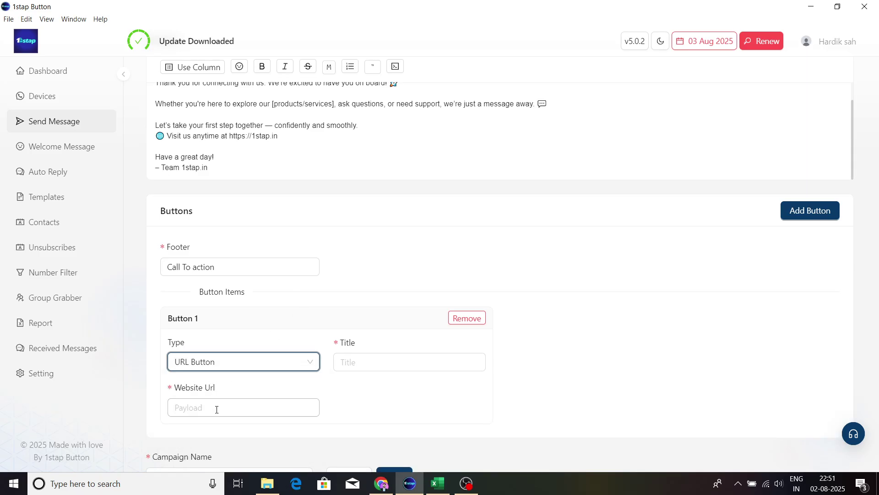
{"action": "left_click", "coordinate": [360, 366]}
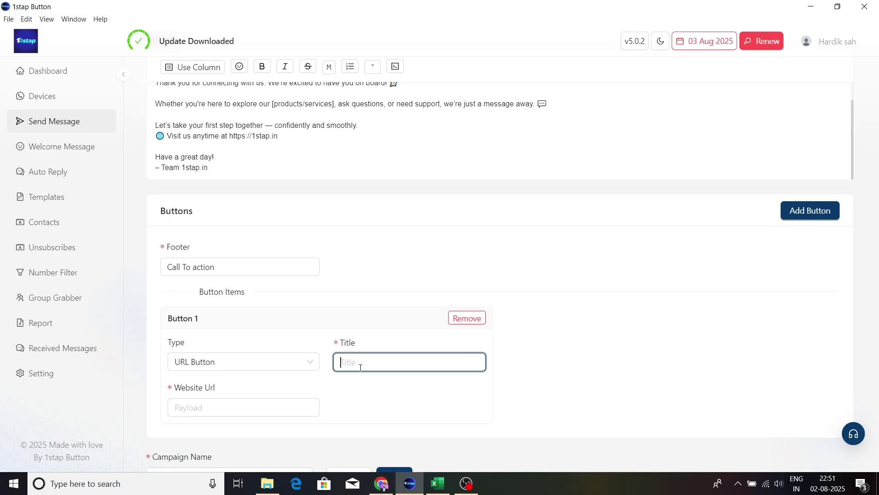
{"action": "type", "text": "1"}
{"action": "type", "text": "sta"}
{"action": "type", "text": "p."}
{"action": "type", "text": "Solution"}
{"action": "type", "text": "s"}
{"action": "scroll", "coordinate": [462, 348], "scroll_direction": "down", "scroll_amount": 1}
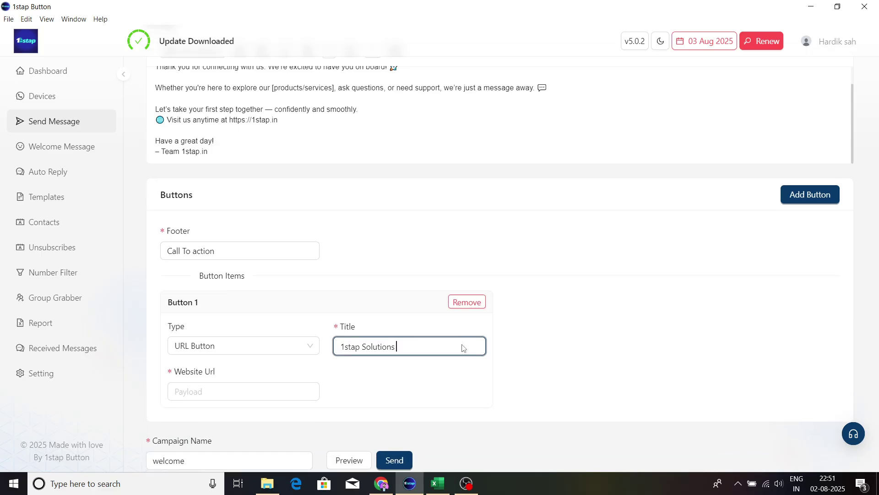
{"action": "left_click", "coordinate": [242, 383]}
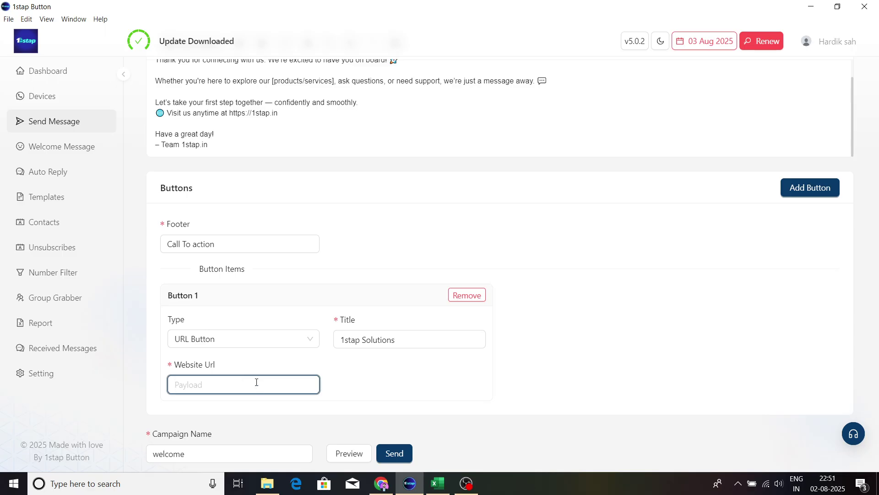
{"action": "left_click", "coordinate": [382, 483]}
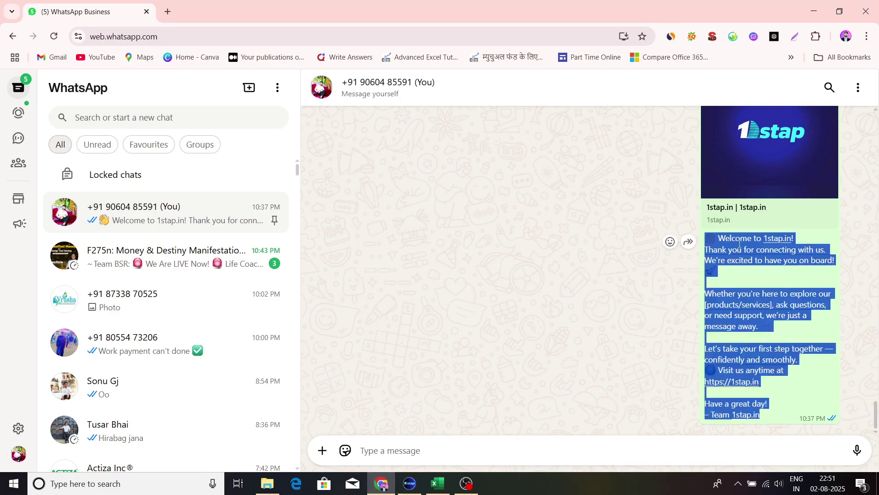
Step: Open 1stap.in from the message link, grab its address, and return to 1stap Button
{"action": "left_click", "coordinate": [815, 229]}
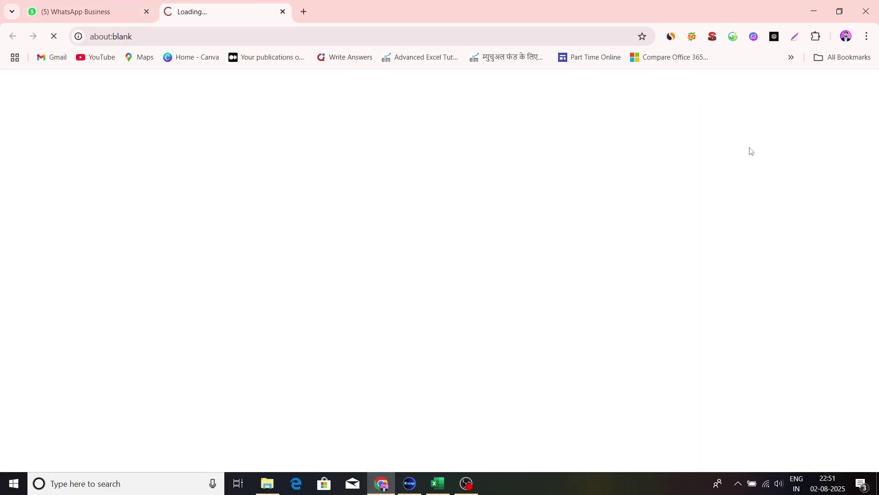
{"action": "left_click", "coordinate": [223, 33]}
{"action": "key", "text": "ctrl+c"}
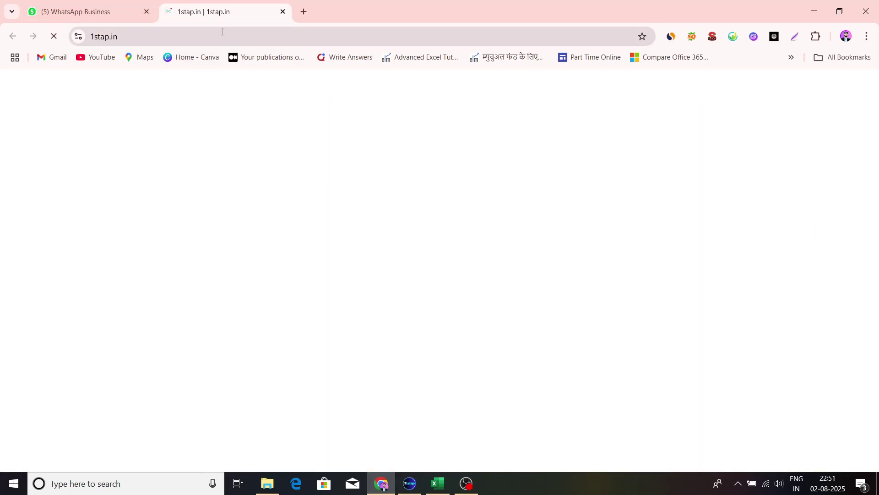
{"action": "left_click", "coordinate": [55, 6]}
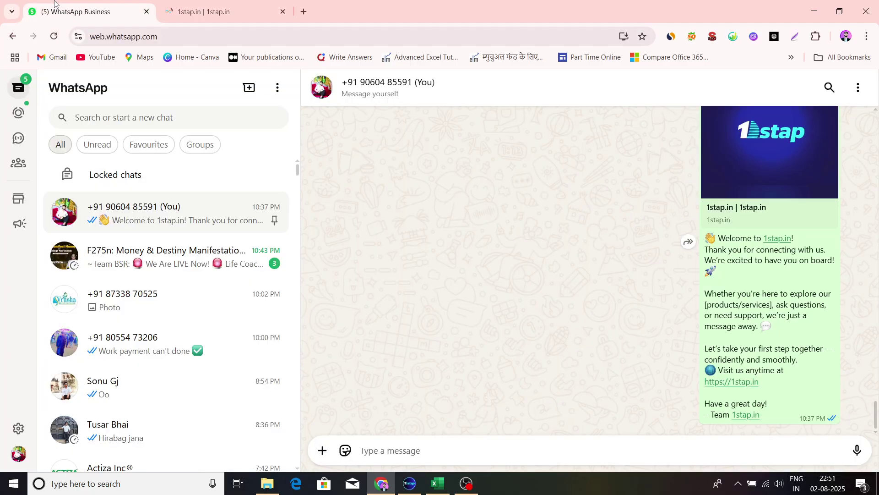
{"action": "left_click", "coordinate": [412, 483]}
{"action": "key", "text": "ctrl+v"}
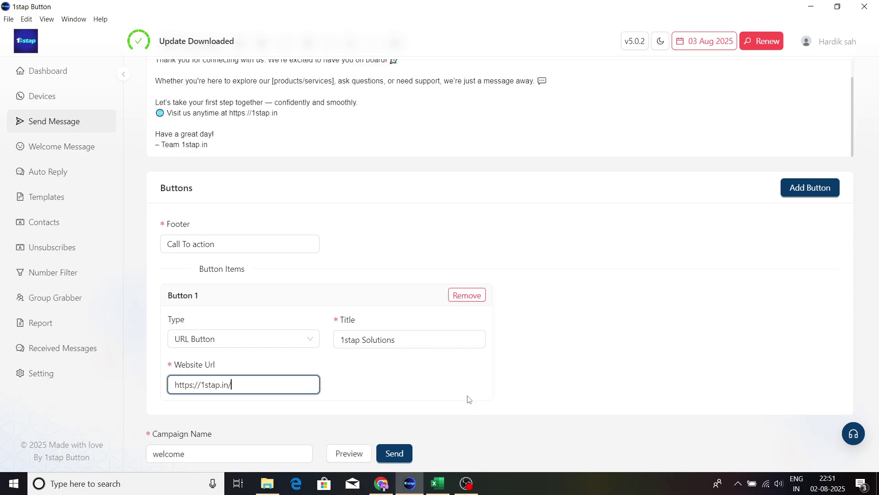
{"action": "scroll", "coordinate": [329, 330], "scroll_direction": "down", "scroll_amount": 1}
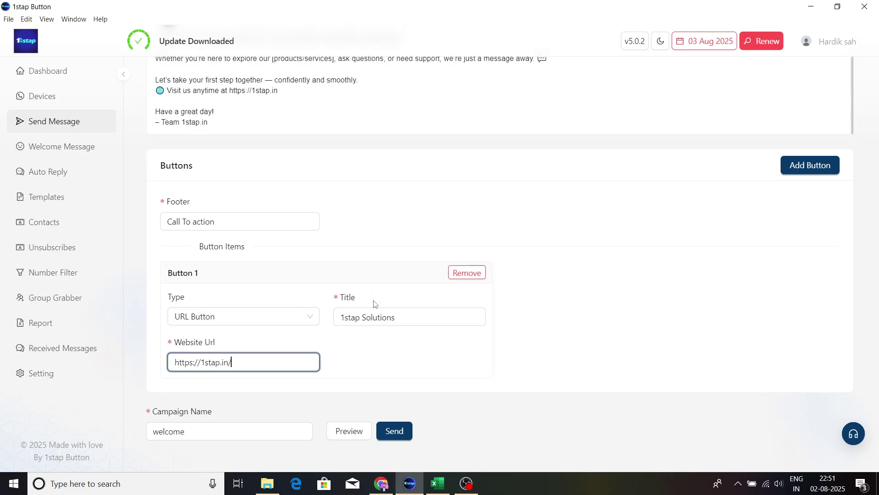
{"action": "left_click", "coordinate": [353, 431]}
{"action": "left_click", "coordinate": [272, 317]}
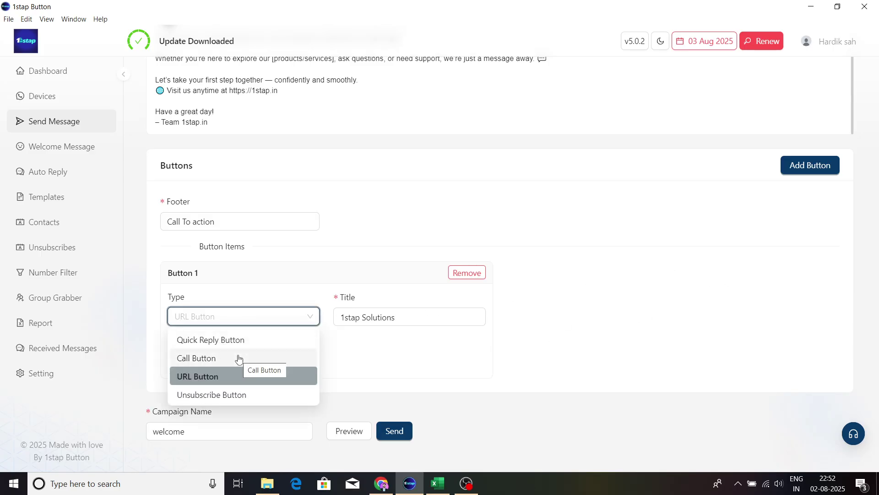
Step: Try Quick Reply Button, then settle on Call Button for Button 1
{"action": "left_click", "coordinate": [242, 340]}
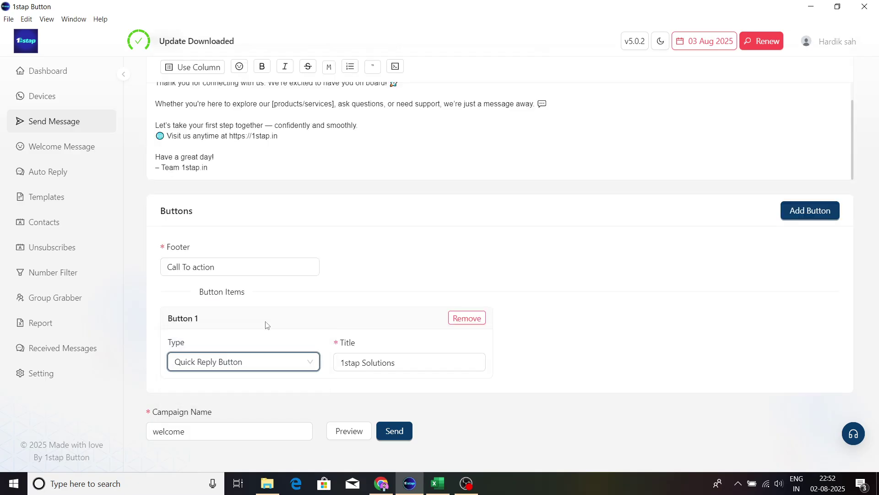
{"action": "left_click", "coordinate": [396, 362]}
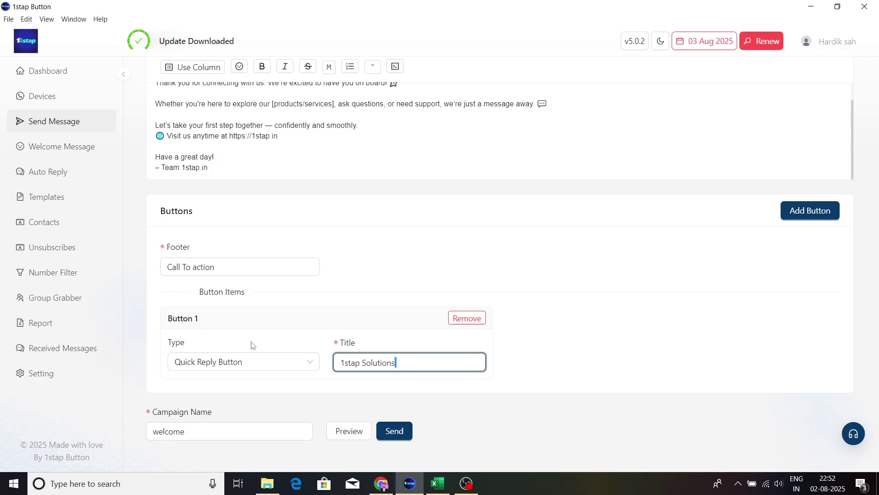
{"action": "left_click", "coordinate": [269, 364]}
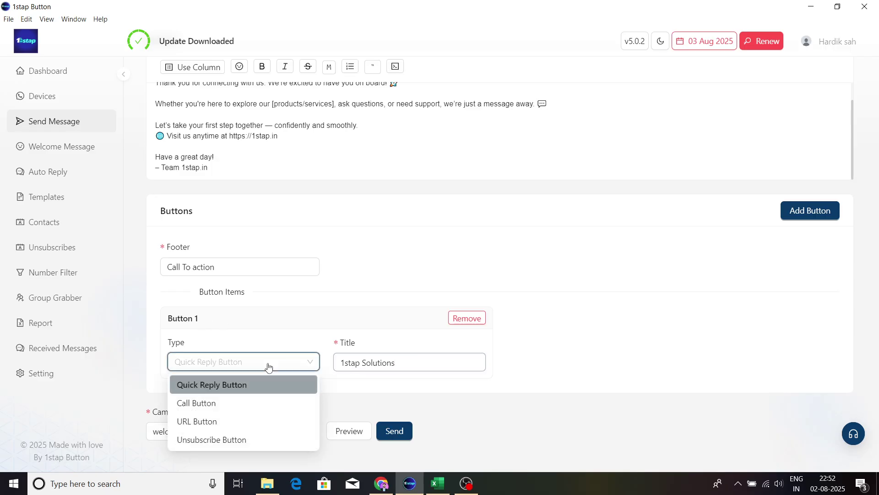
{"action": "left_click", "coordinate": [208, 403]}
Step: Replace the leftover URL with the business phone number and preview the call button
{"action": "scroll", "coordinate": [283, 341], "scroll_direction": "down", "scroll_amount": 1}
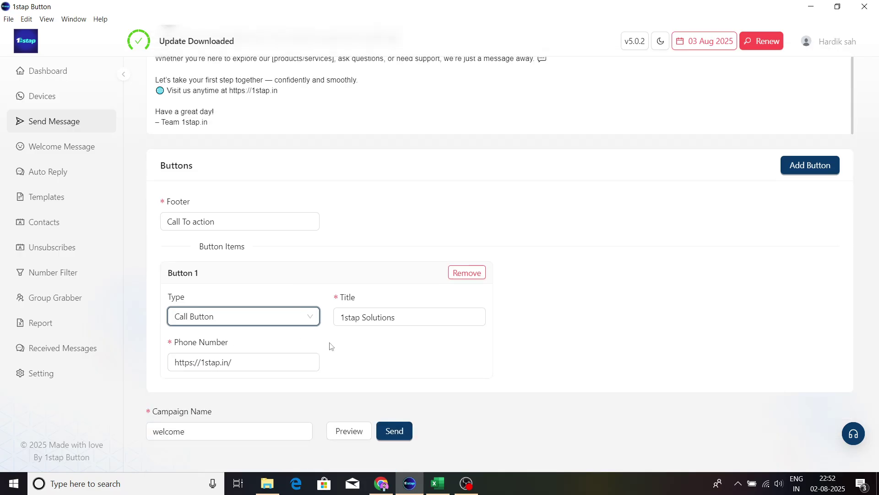
{"action": "triple_click", "coordinate": [204, 358]}
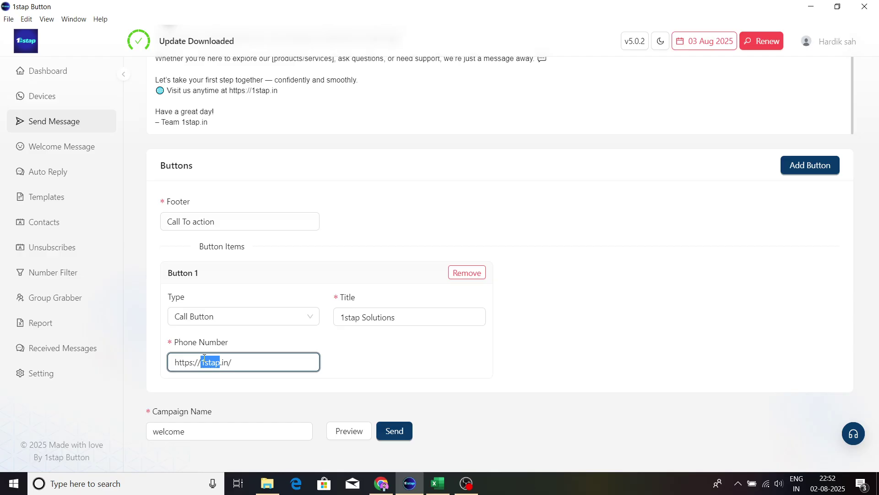
{"action": "key", "text": "BackSpace"}
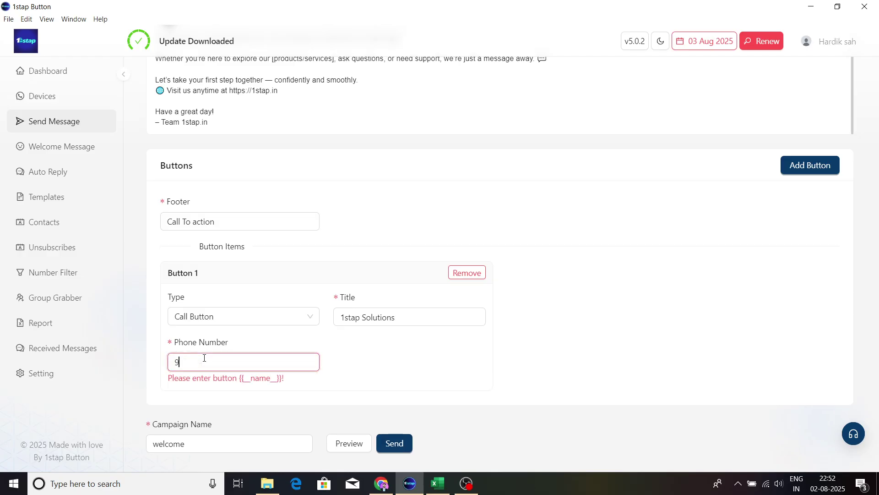
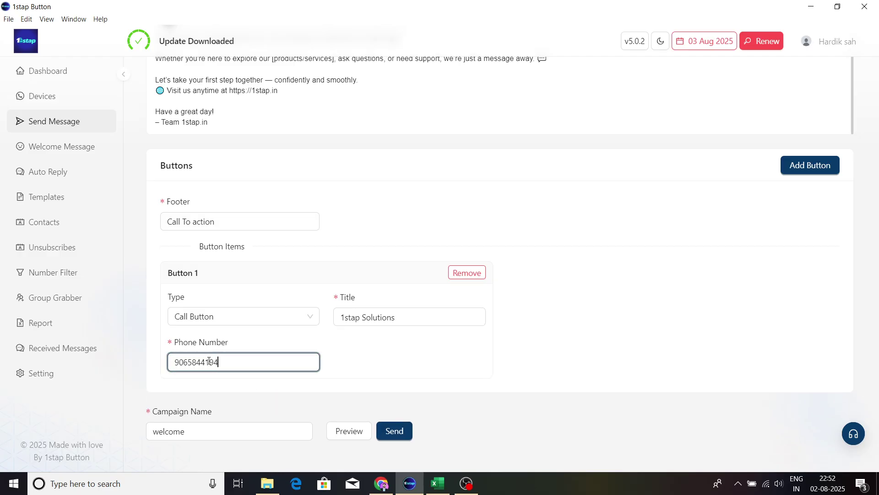
{"action": "left_click", "coordinate": [343, 431]}
{"action": "scroll", "coordinate": [380, 348], "scroll_direction": "up", "scroll_amount": 2}
{"action": "scroll", "coordinate": [530, 303], "scroll_direction": "up", "scroll_amount": 1}
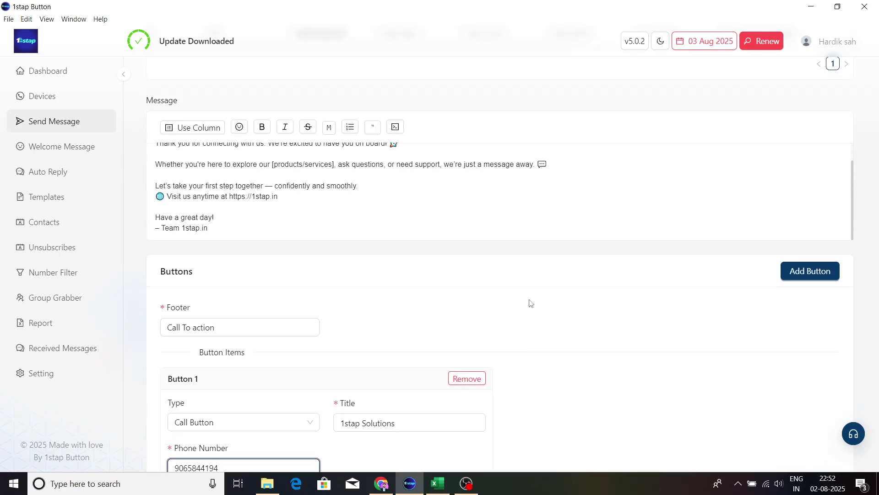
{"action": "scroll", "coordinate": [528, 301], "scroll_direction": "up", "scroll_amount": 1}
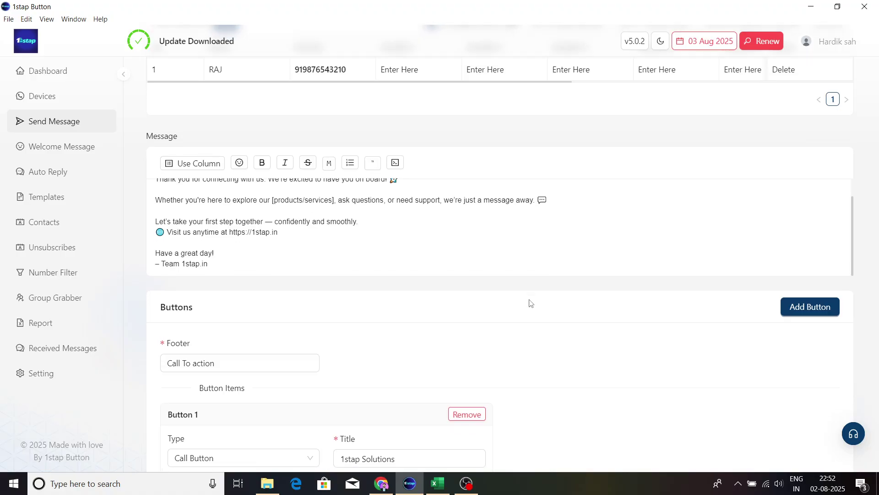
{"action": "scroll", "coordinate": [529, 301], "scroll_direction": "down", "scroll_amount": 3}
Step: Switch Button 1 to an Unsubscribe Button and review it in the preview
{"action": "left_click", "coordinate": [231, 321]}
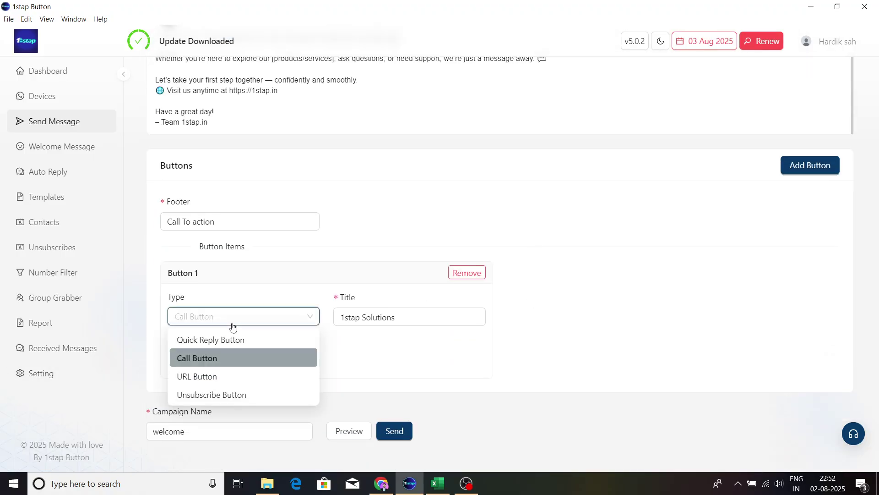
{"action": "left_click", "coordinate": [208, 395]}
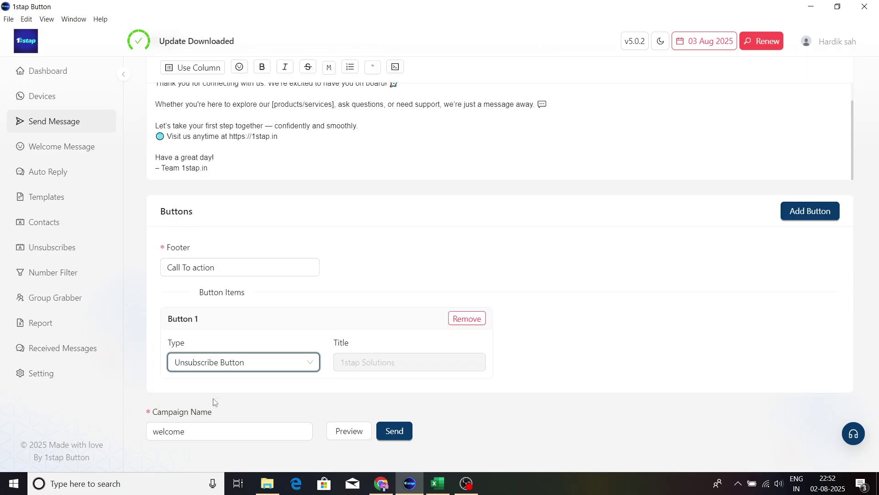
{"action": "left_click", "coordinate": [357, 440]}
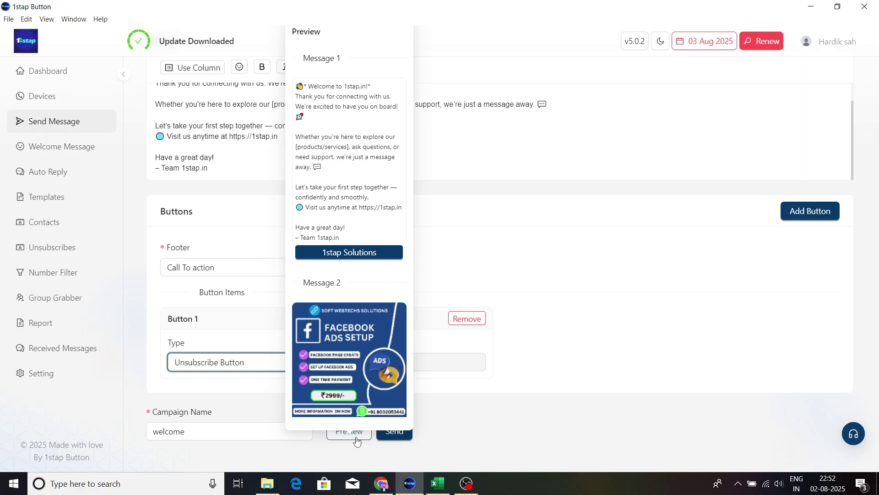
{"action": "left_click", "coordinate": [556, 319]}
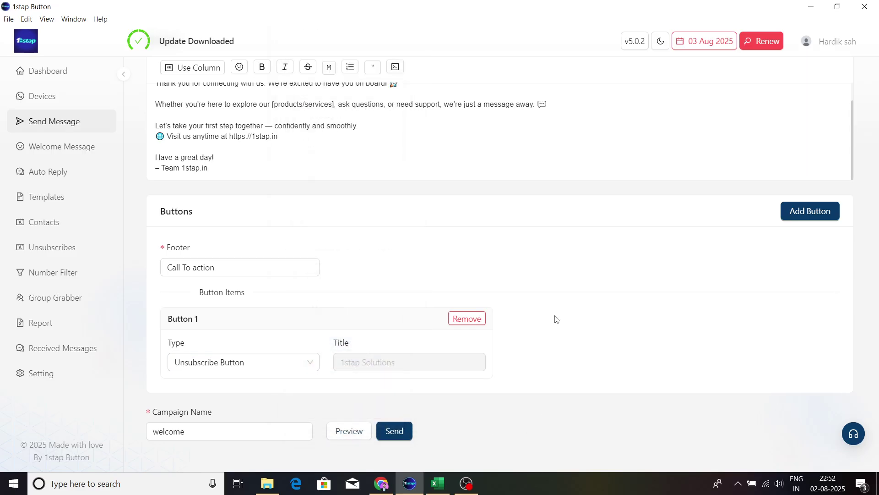
Step: Switch the message type to Button With Media, leaving the image caption empty
{"action": "scroll", "coordinate": [571, 296], "scroll_direction": "up", "scroll_amount": 1}
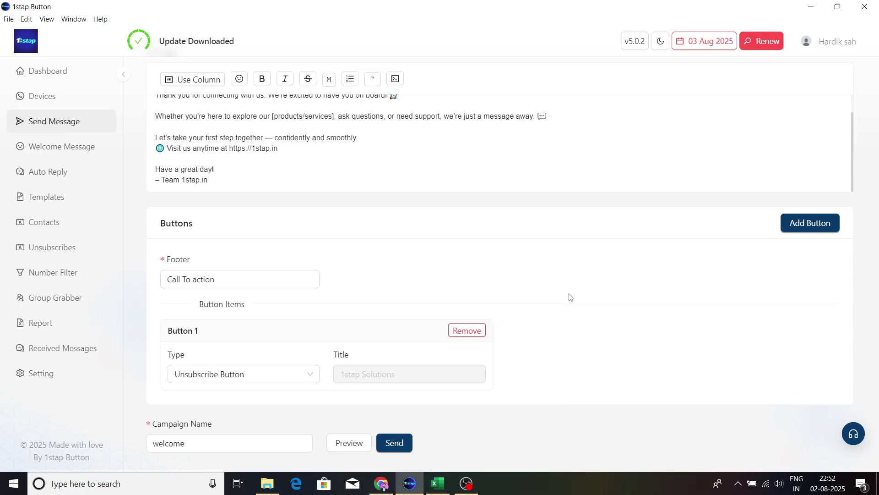
{"action": "scroll", "coordinate": [571, 297], "scroll_direction": "up", "scroll_amount": 5}
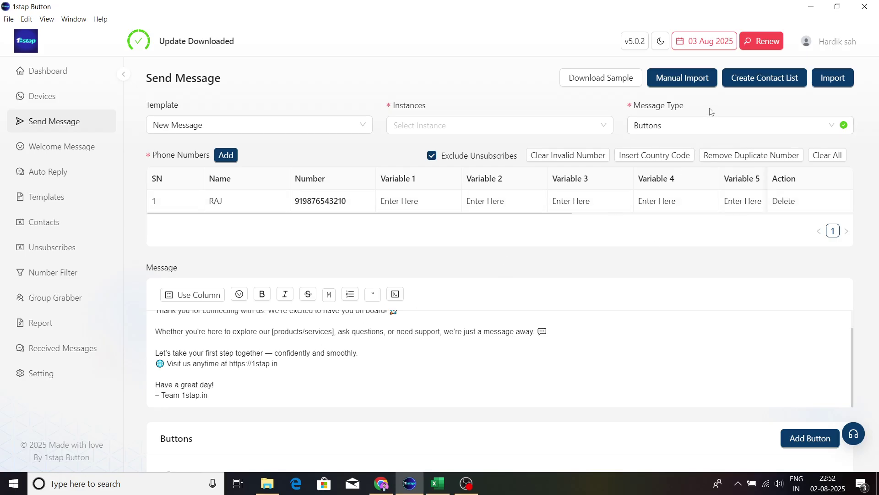
{"action": "left_click", "coordinate": [708, 132]}
{"action": "left_click", "coordinate": [701, 206]}
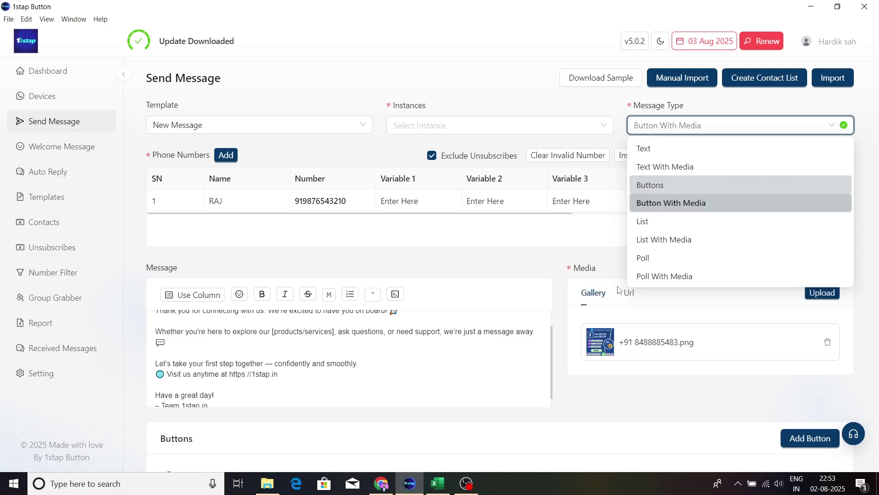
{"action": "scroll", "coordinate": [452, 293], "scroll_direction": "down", "scroll_amount": 3}
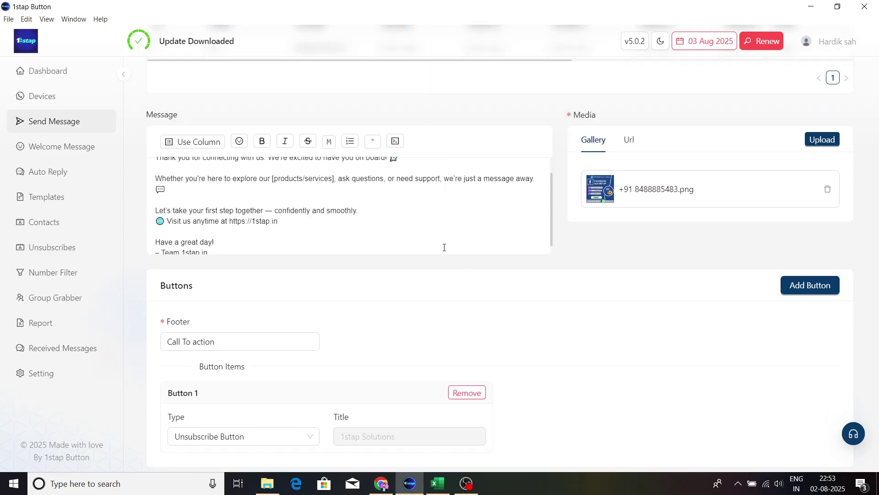
{"action": "scroll", "coordinate": [539, 220], "scroll_direction": "up", "scroll_amount": 2}
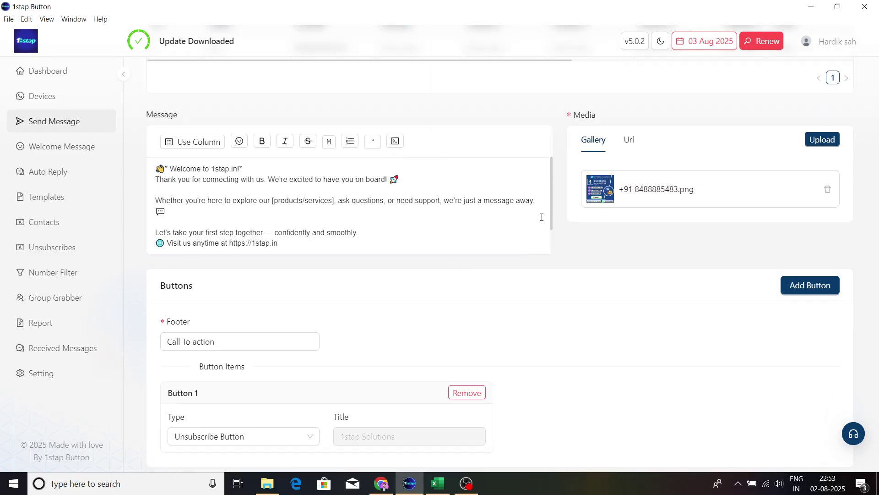
{"action": "scroll", "coordinate": [657, 258], "scroll_direction": "up", "scroll_amount": 1}
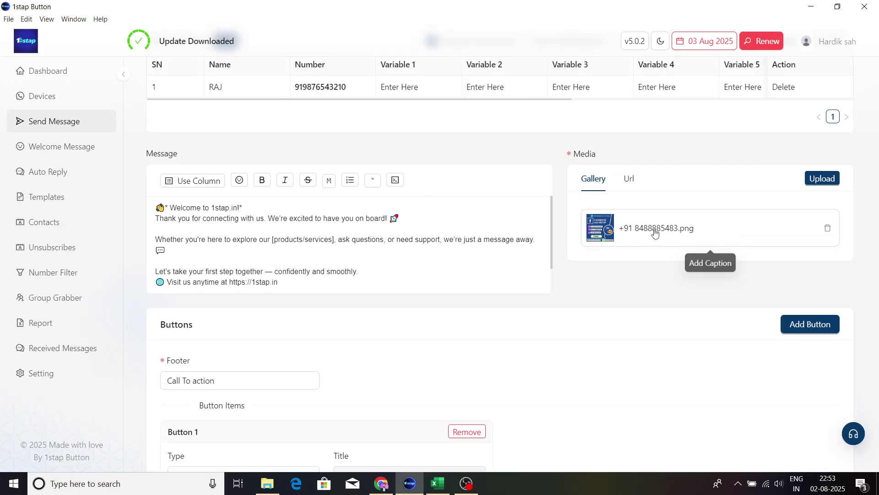
{"action": "left_click", "coordinate": [653, 232]}
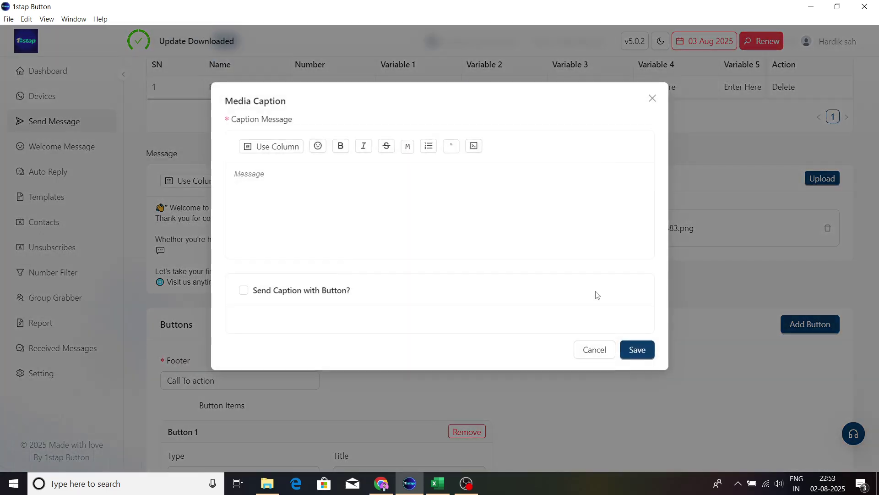
{"action": "left_click", "coordinate": [653, 98]}
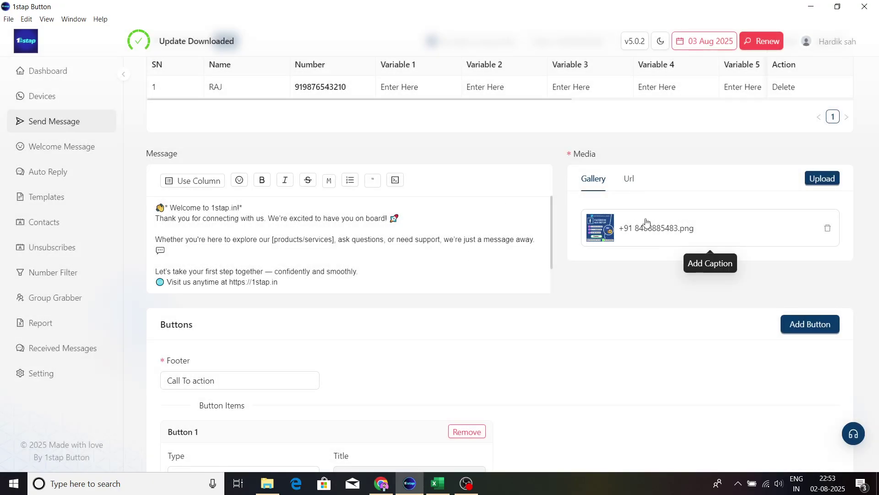
{"action": "scroll", "coordinate": [516, 213], "scroll_direction": "up", "scroll_amount": 2}
{"action": "scroll", "coordinate": [517, 213], "scroll_direction": "down", "scroll_amount": 4}
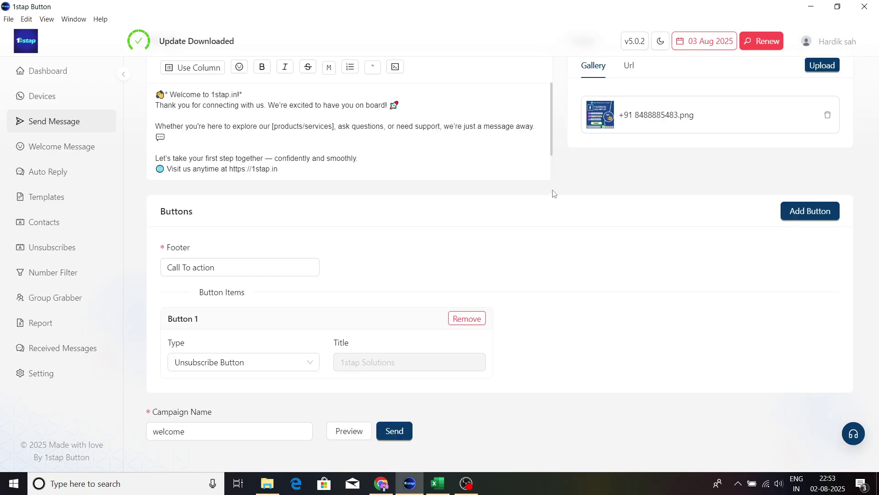
Step: Make Button 1 a URL button and clear the old phone number from its Website Url
{"action": "scroll", "coordinate": [554, 193], "scroll_direction": "up", "scroll_amount": 2}
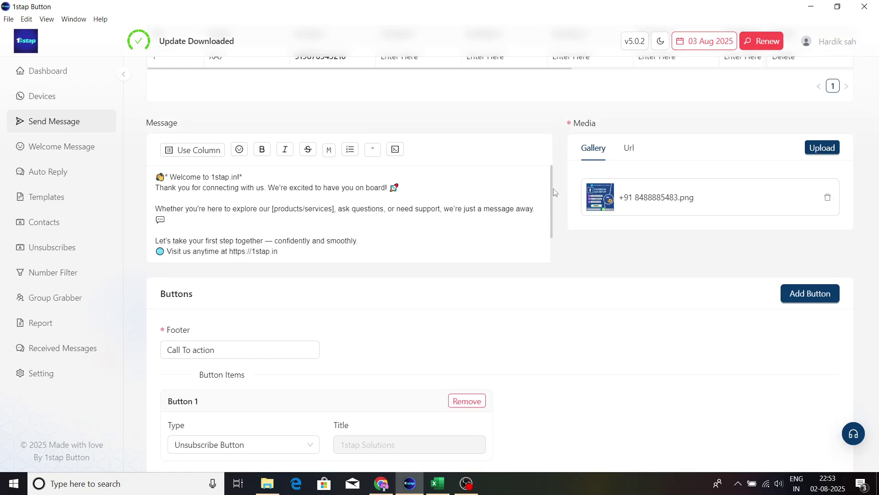
{"action": "scroll", "coordinate": [390, 274], "scroll_direction": "down", "scroll_amount": 2}
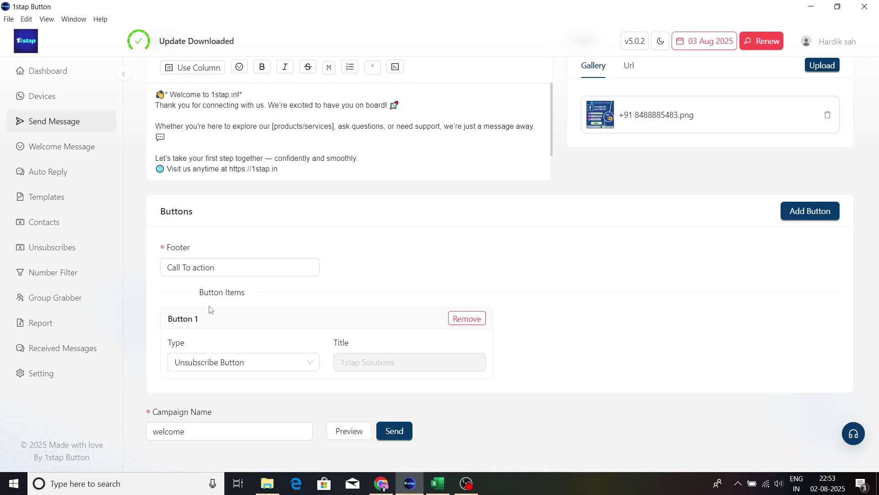
{"action": "left_click", "coordinate": [270, 364]}
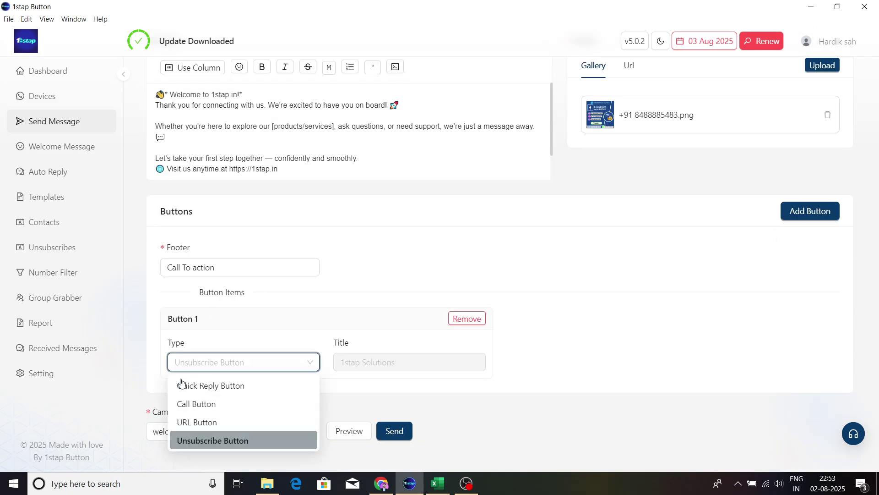
{"action": "left_click", "coordinate": [227, 420]}
{"action": "left_click", "coordinate": [263, 362]}
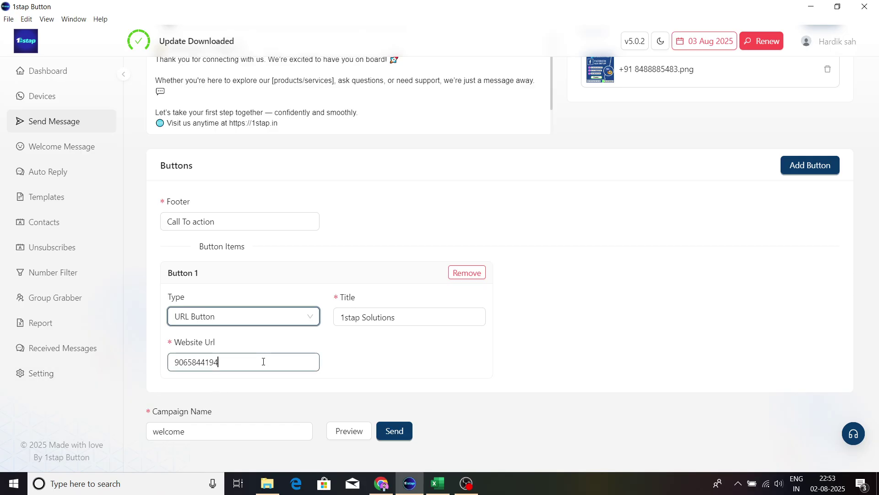
{"action": "key", "text": "ctrl+a"}
{"action": "key", "text": "BackSpace"}
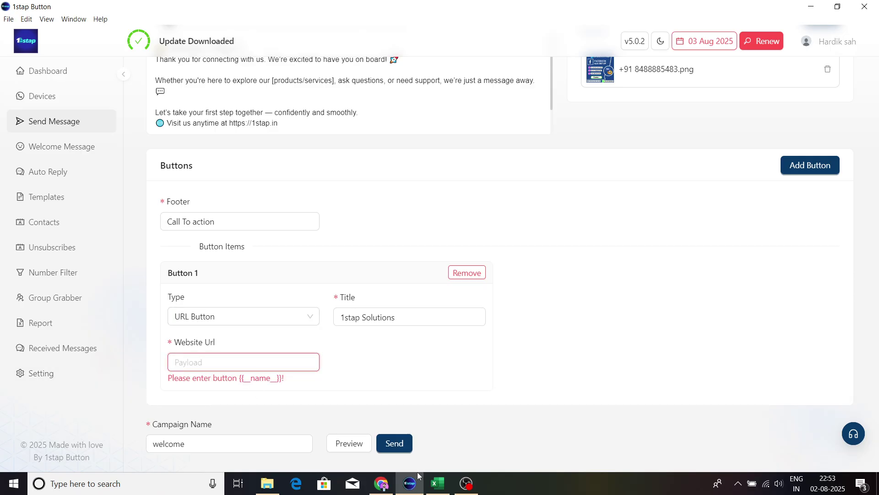
Step: Copy the 1stap.in site address from the Chrome tab and return to the app
{"action": "left_click", "coordinate": [381, 484]}
{"action": "left_click", "coordinate": [206, 11]}
{"action": "left_click", "coordinate": [207, 37]}
{"action": "key", "text": "ctrl+c"}
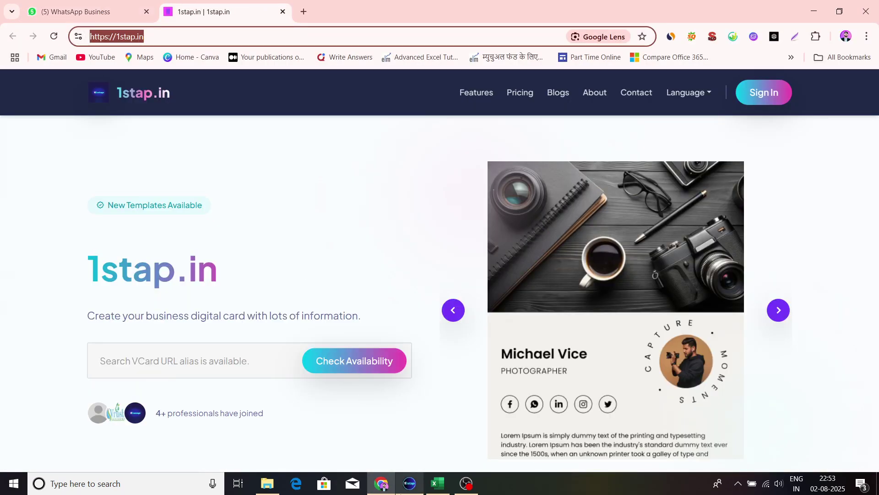
{"action": "left_click", "coordinate": [408, 488]}
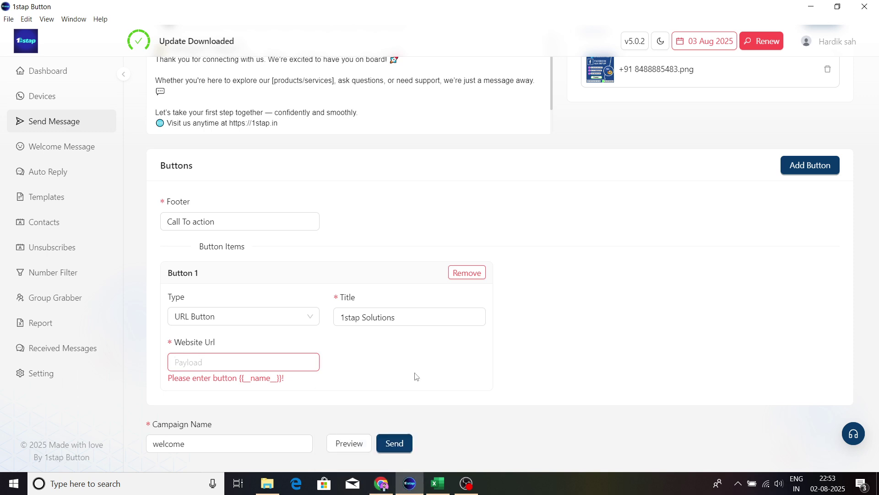
{"action": "key", "text": "ctrl+v"}
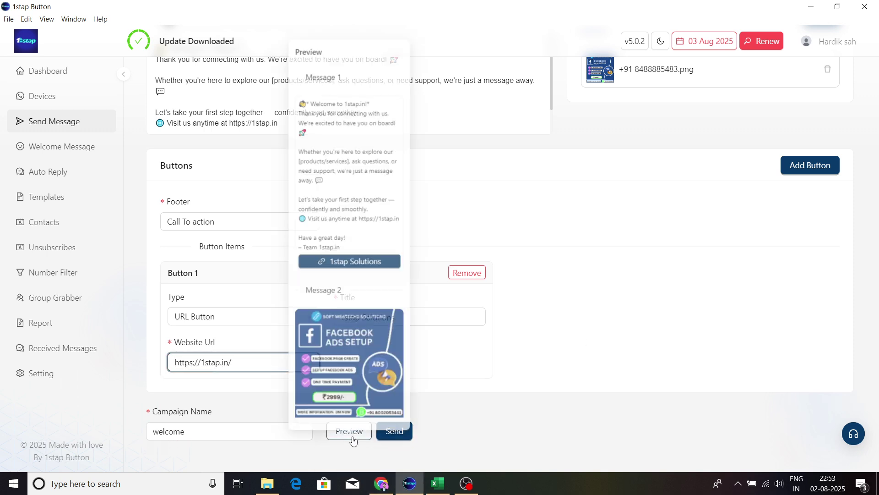
{"action": "left_click", "coordinate": [349, 431]}
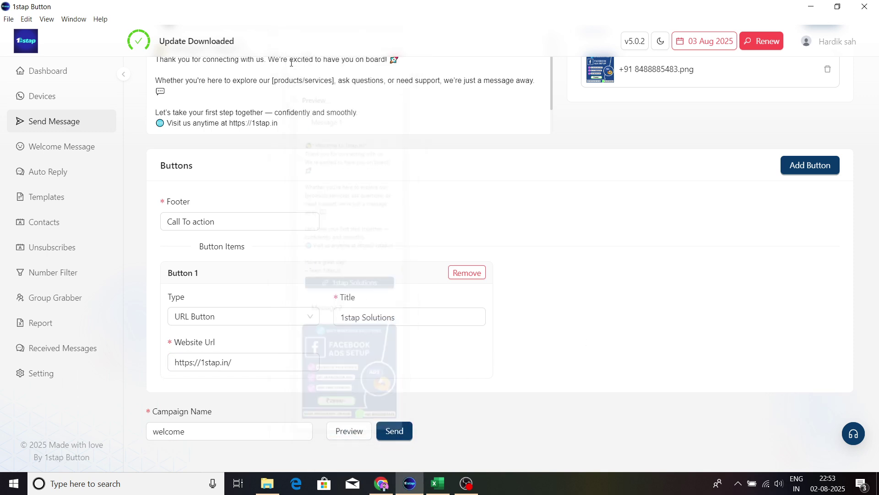
{"action": "left_click", "coordinate": [353, 433]}
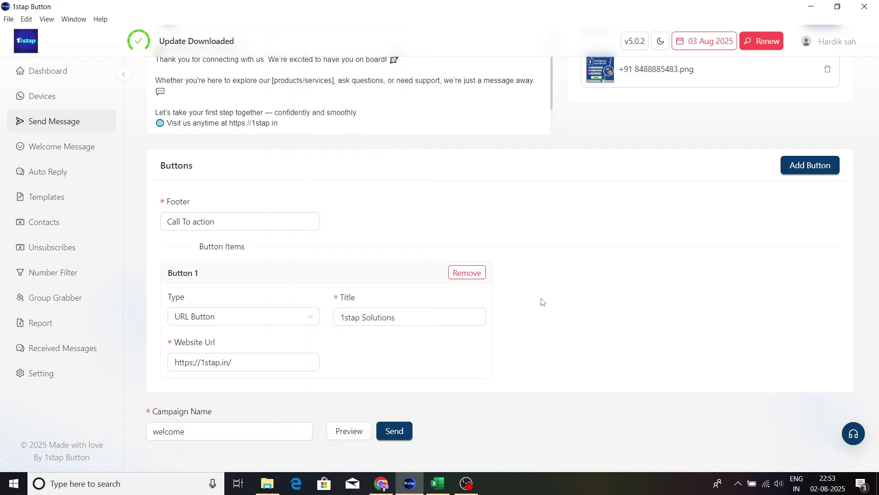
{"action": "scroll", "coordinate": [542, 301], "scroll_direction": "up", "scroll_amount": 3}
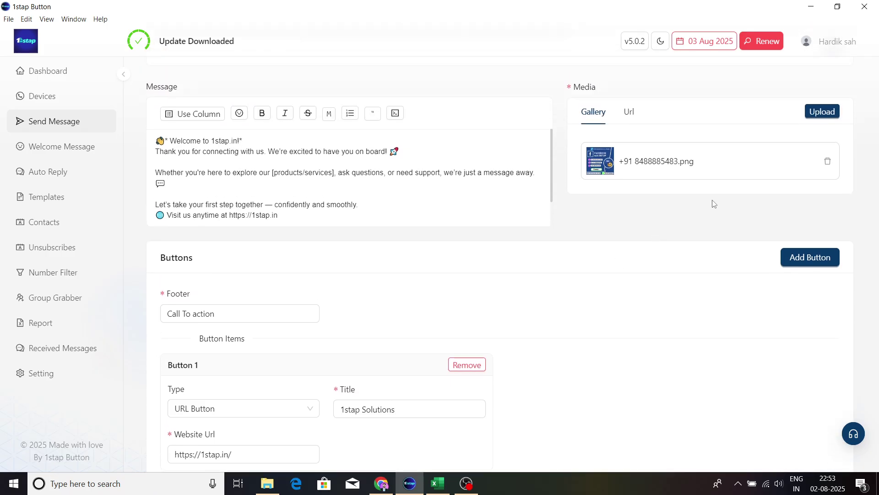
{"action": "scroll", "coordinate": [733, 193], "scroll_direction": "up", "scroll_amount": 2}
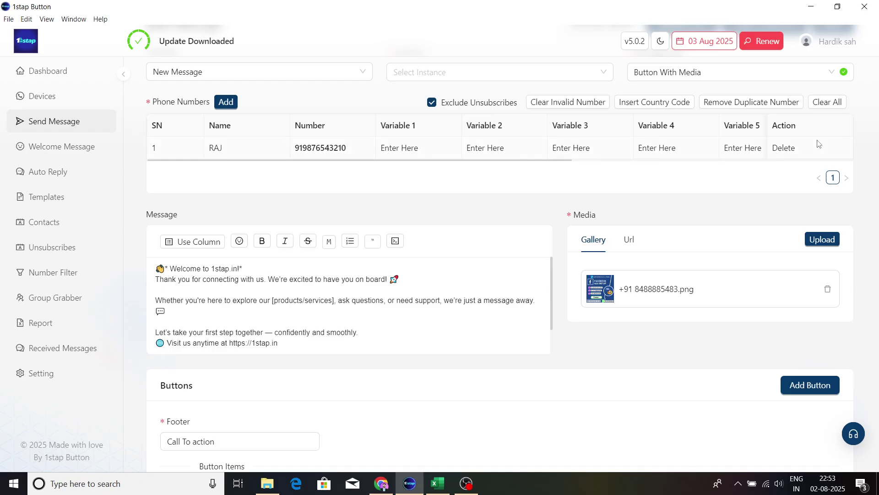
{"action": "scroll", "coordinate": [760, 147], "scroll_direction": "up", "scroll_amount": 1}
Step: Switch the message type to List, revealing the menu title, button text and menu item fields
{"action": "left_click", "coordinate": [756, 126]}
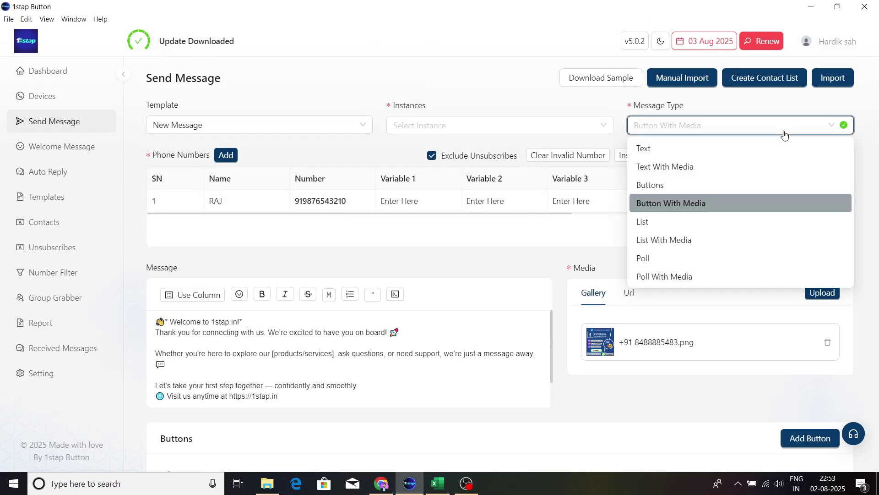
{"action": "left_click", "coordinate": [687, 227]}
{"action": "scroll", "coordinate": [529, 259], "scroll_direction": "down", "scroll_amount": 5}
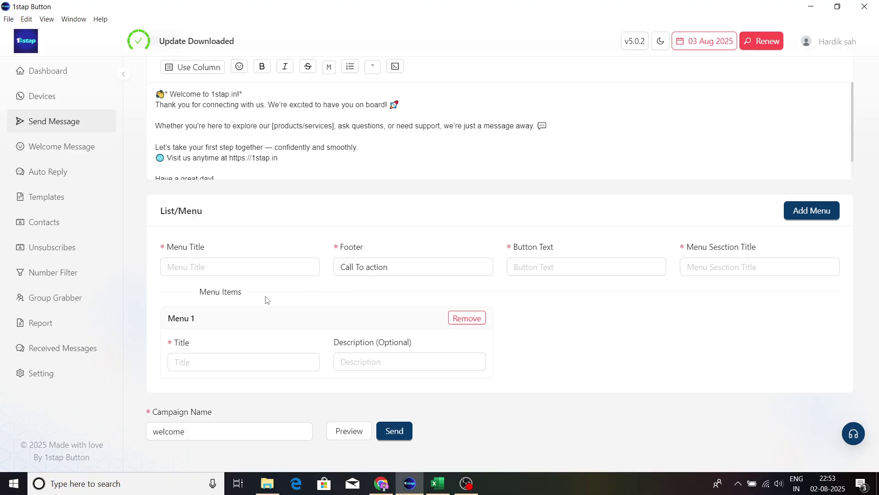
{"action": "left_click", "coordinate": [218, 271]}
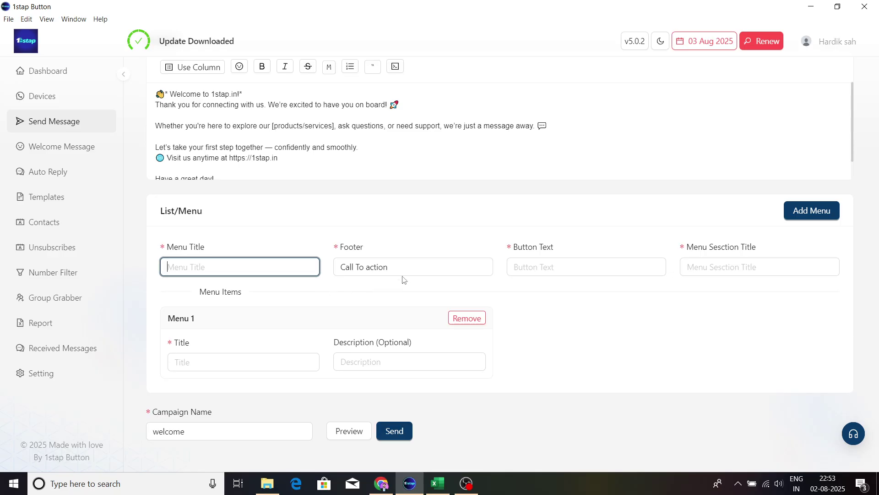
{"action": "left_click", "coordinate": [549, 268]}
{"action": "left_click", "coordinate": [722, 257]}
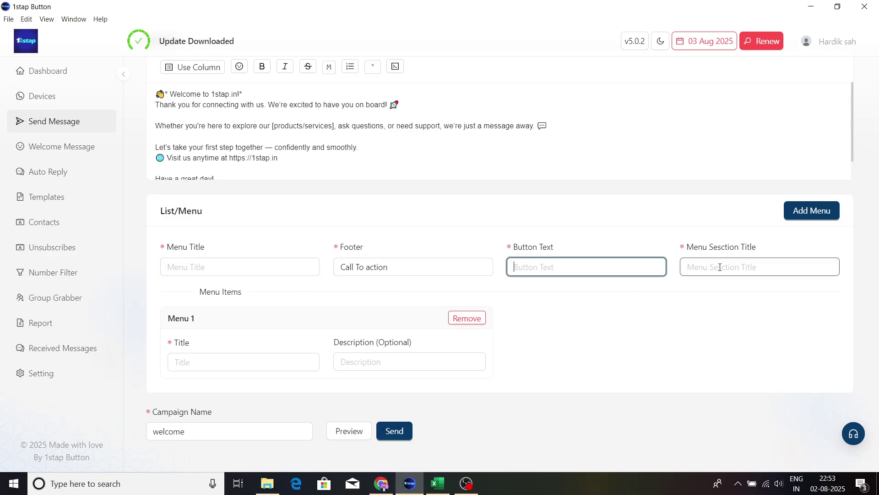
{"action": "left_click", "coordinate": [204, 362]}
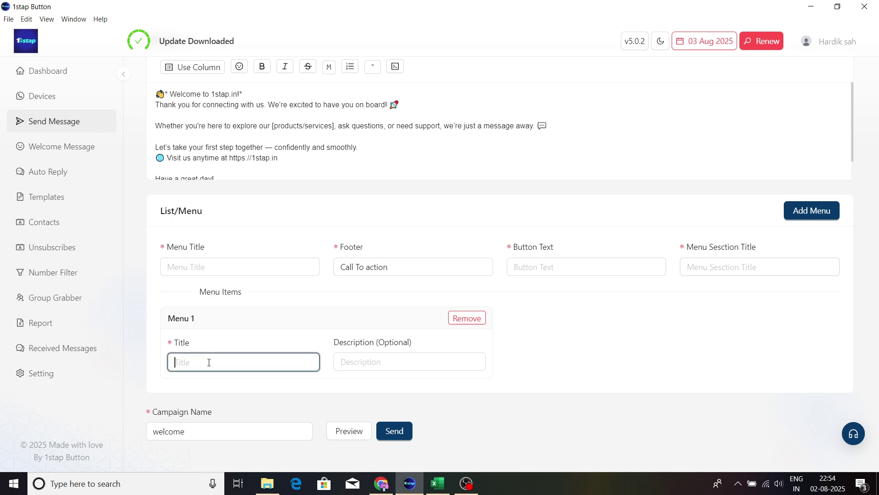
{"action": "left_click", "coordinate": [398, 364]}
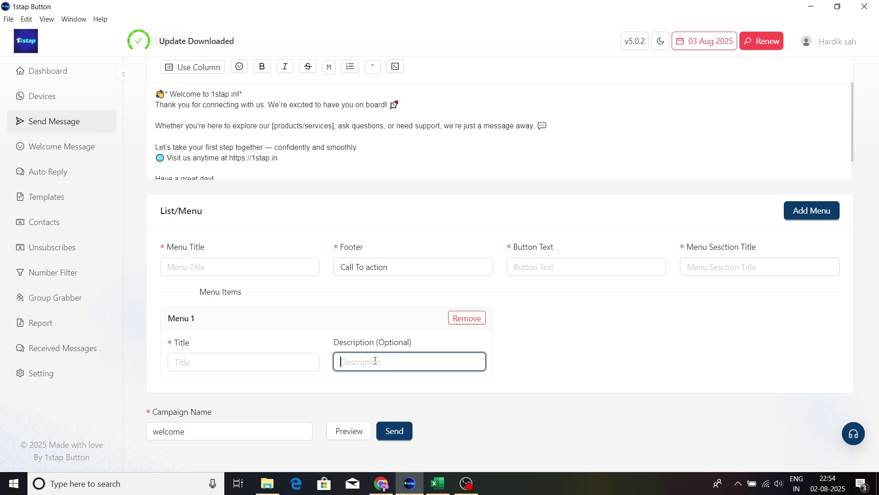
{"action": "left_click", "coordinate": [232, 364]}
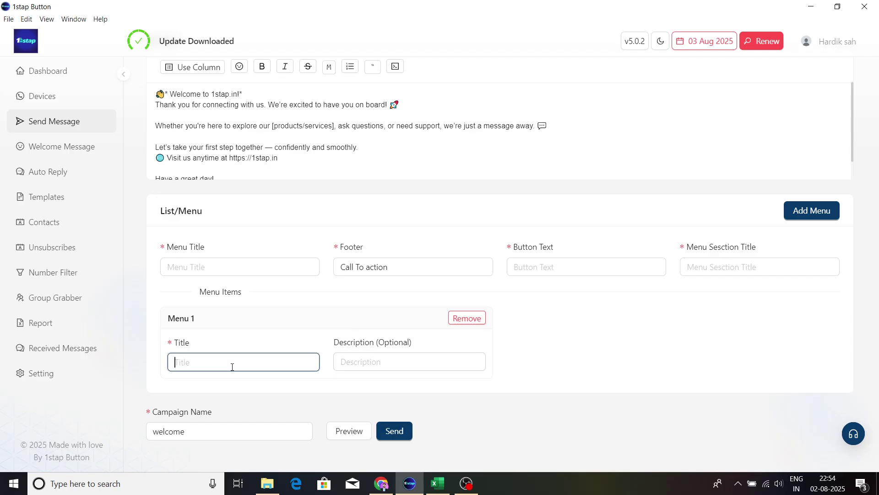
{"action": "left_click", "coordinate": [226, 264]}
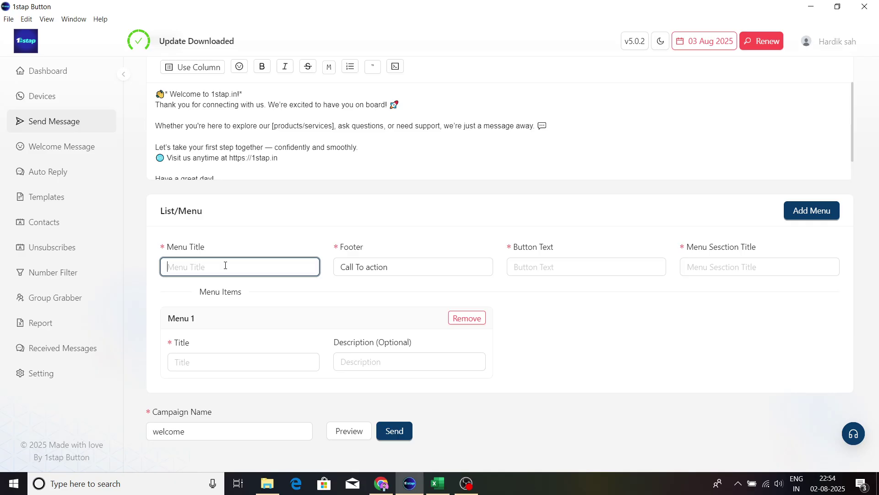
Step: Enter menu title 'Shop Category', button text 'Website Vsit', section title '1' and item title '1stap'
{"action": "type", "text": "shop"}
{"action": "key", "text": "BackSpace"}
{"action": "type", "text": "s"}
{"action": "key", "text": "BackSpace"}
{"action": "type", "text": "Shop  Category"}
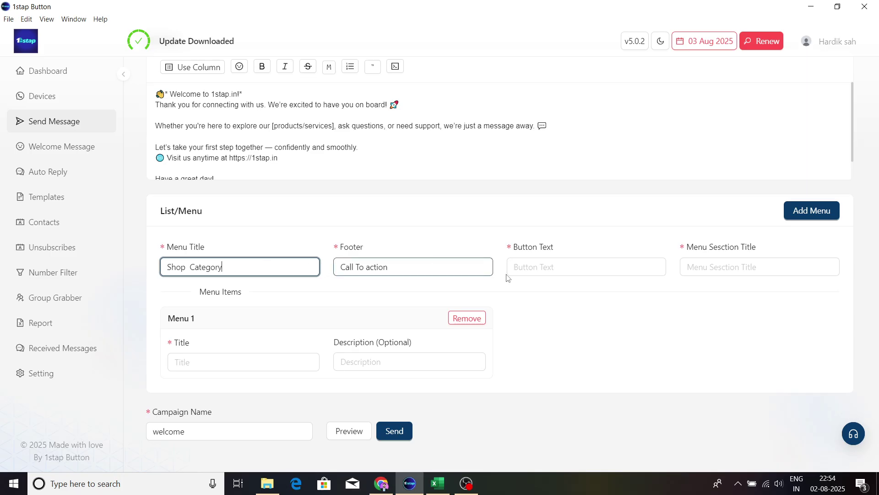
{"action": "left_click", "coordinate": [555, 269]}
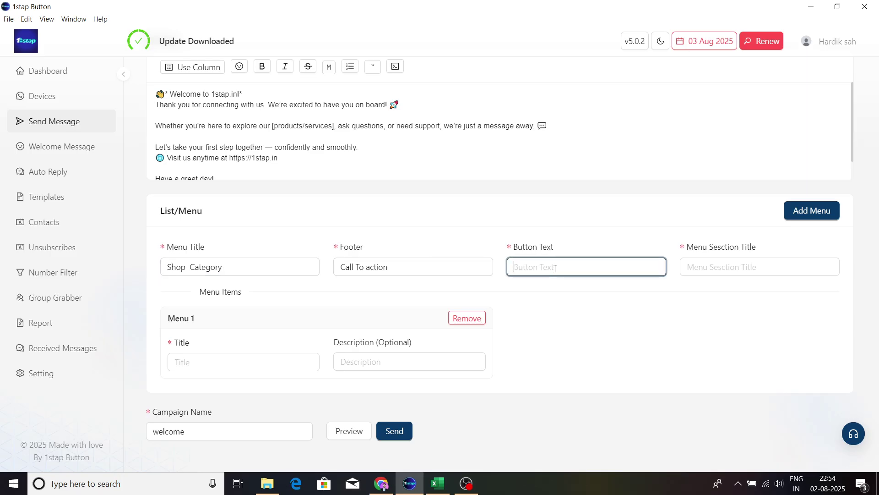
{"action": "type", "text": "Webd"}
{"action": "type", "text": "bsi"}
{"action": "type", "text": "te"}
{"action": "type", "text": " Vsit"}
{"action": "left_click", "coordinate": [685, 266]}
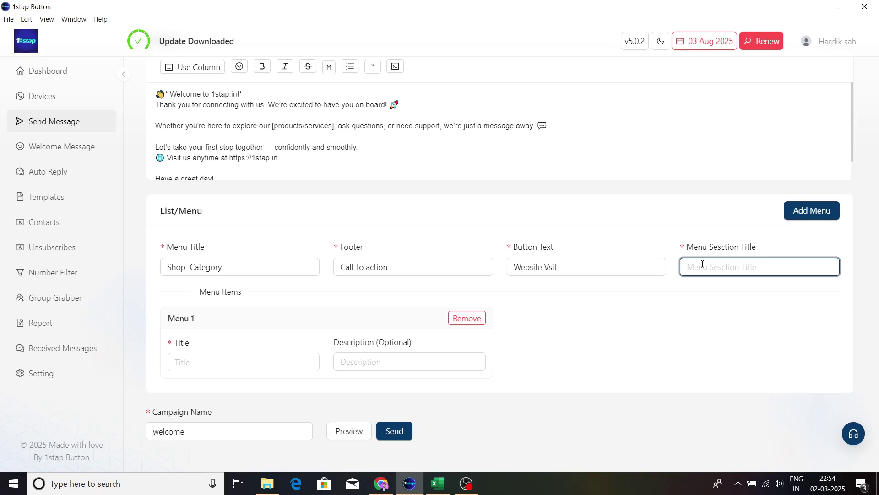
{"action": "type", "text": "1"}
{"action": "left_click", "coordinate": [192, 361]}
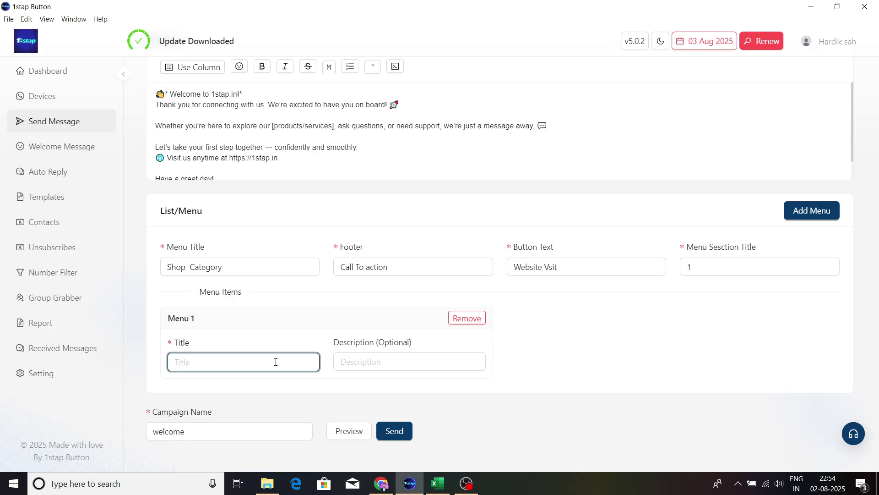
{"action": "type", "text": "1stap"}
Step: Copy the message's opening welcome lines into Menu 1's Description field
{"action": "left_click", "coordinate": [411, 361]}
{"action": "type", "text": "hi"}
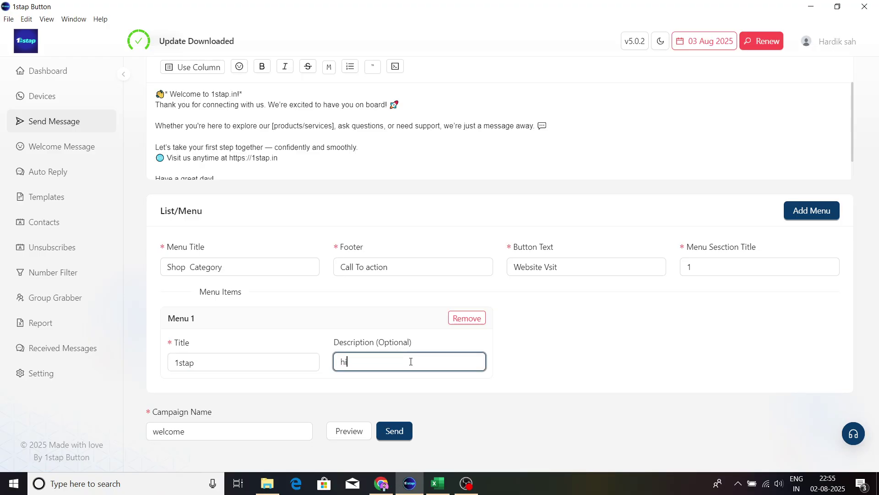
{"action": "key", "text": "BackSpace"}
{"action": "key", "text": "BackSpace"}
{"action": "scroll", "coordinate": [341, 265], "scroll_direction": "up", "scroll_amount": 1}
{"action": "scroll", "coordinate": [341, 263], "scroll_direction": "up", "scroll_amount": 1}
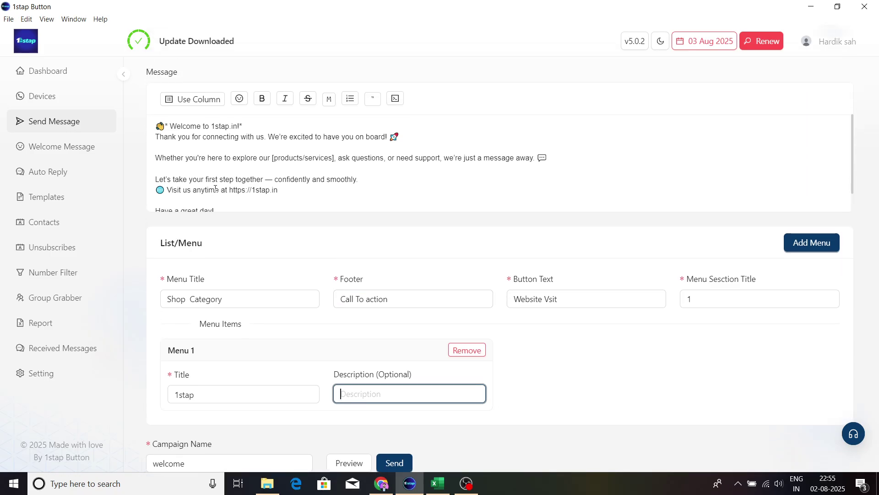
{"action": "left_click_drag", "start_coordinate": [155, 127], "coordinate": [410, 135]}
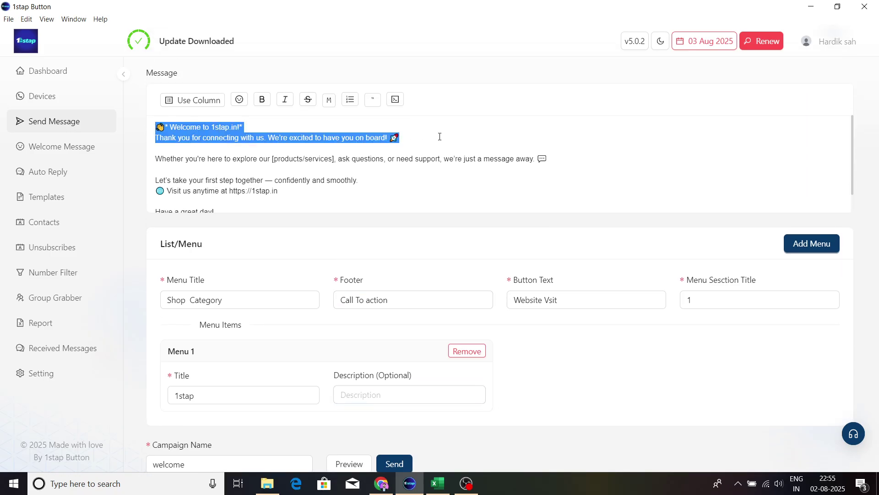
{"action": "left_click", "coordinate": [373, 388]}
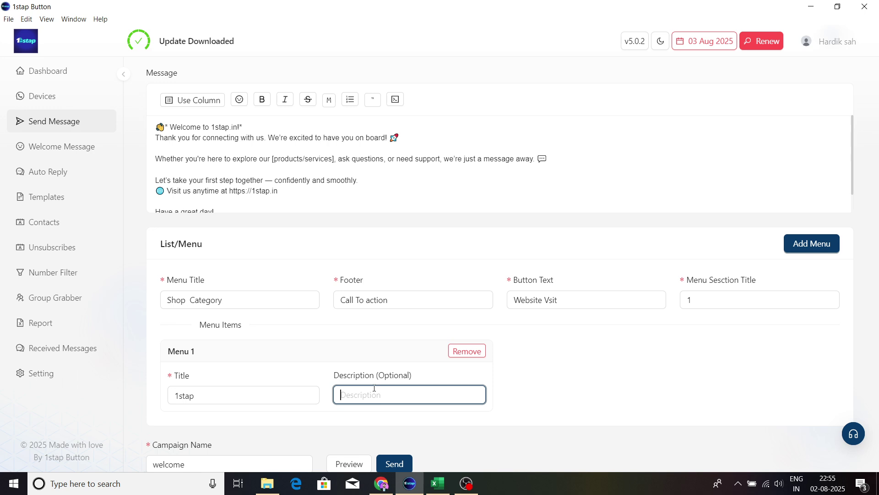
{"action": "key", "text": "ctrl+v"}
Step: Preview the list message, trying its list button, then close the preview
{"action": "scroll", "coordinate": [590, 299], "scroll_direction": "down", "scroll_amount": 1}
{"action": "left_click", "coordinate": [348, 430]}
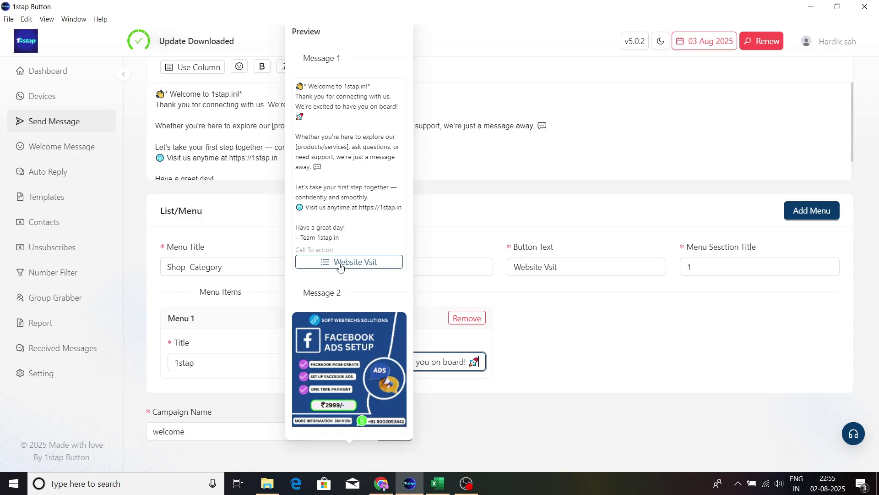
{"action": "left_click", "coordinate": [340, 266]}
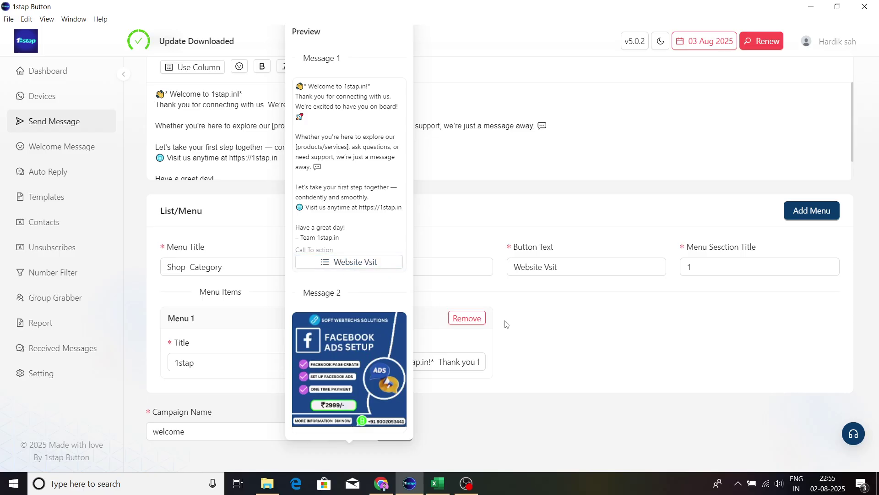
{"action": "left_click", "coordinate": [546, 331]}
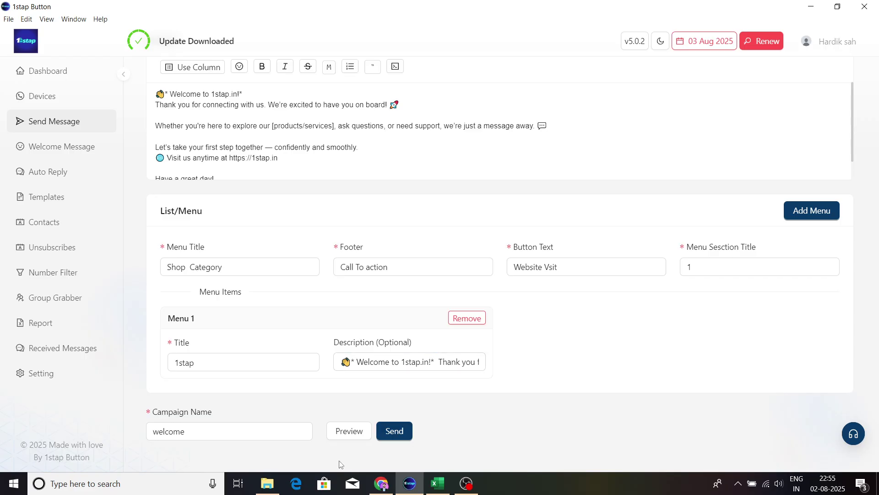
{"action": "left_click", "coordinate": [348, 433]}
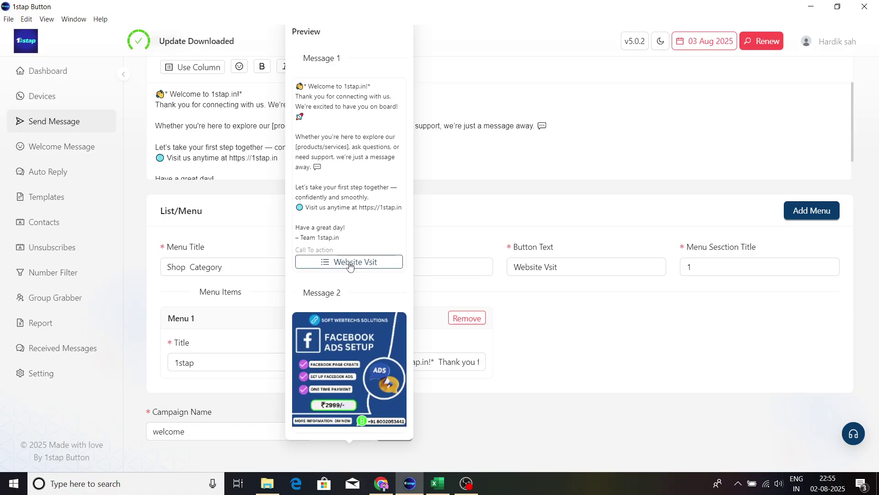
{"action": "left_click", "coordinate": [557, 302]}
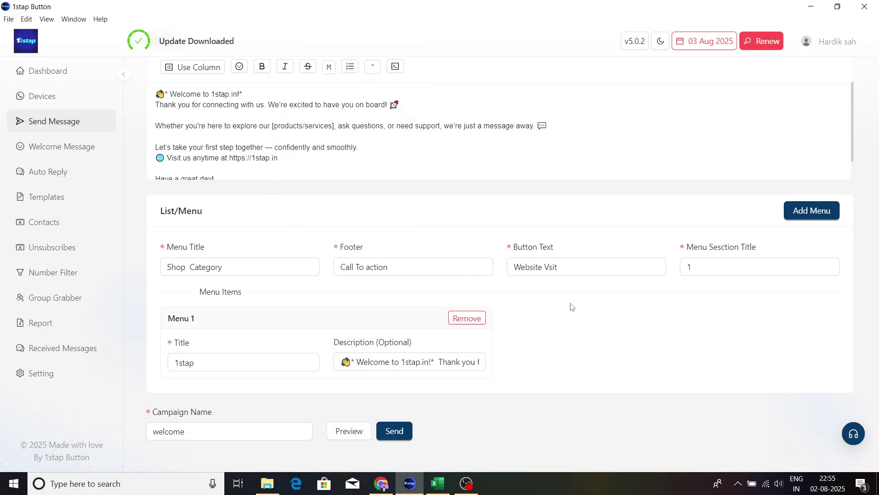
{"action": "scroll", "coordinate": [571, 306], "scroll_direction": "up", "scroll_amount": 5}
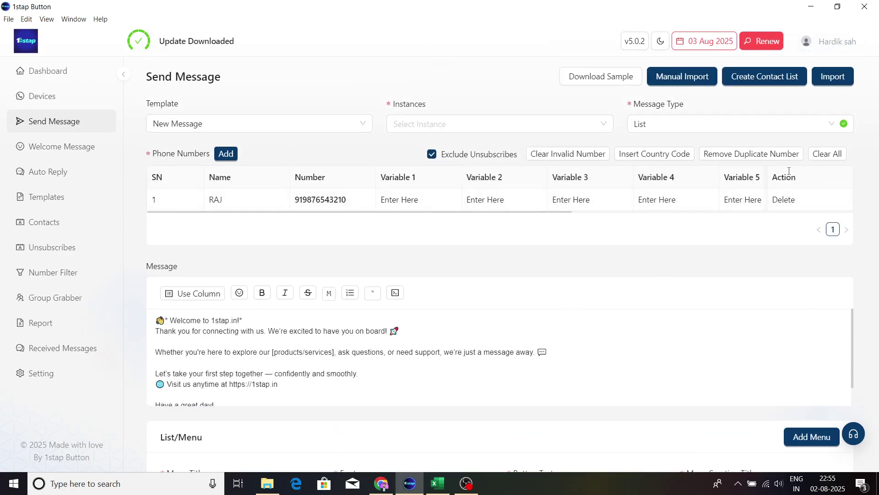
Step: Switch the message type to List With Media and preview it with its image
{"action": "left_click", "coordinate": [780, 124]}
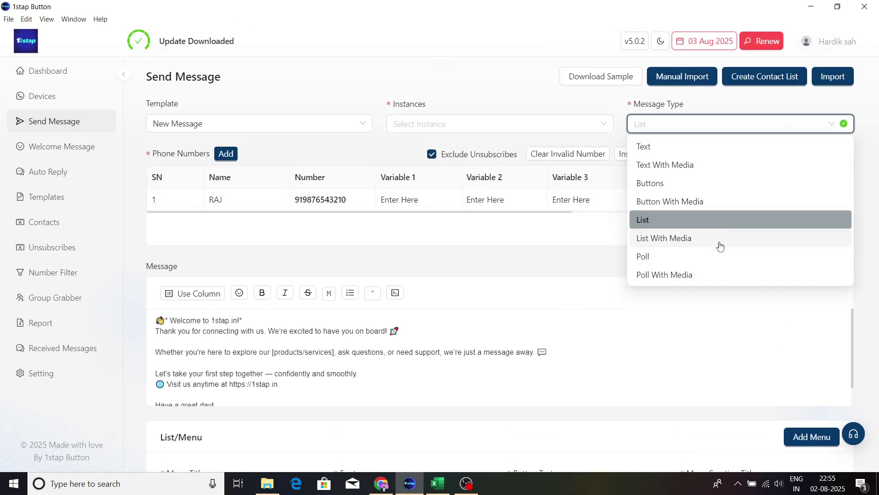
{"action": "left_click", "coordinate": [720, 238]}
{"action": "scroll", "coordinate": [490, 252], "scroll_direction": "down", "scroll_amount": 5}
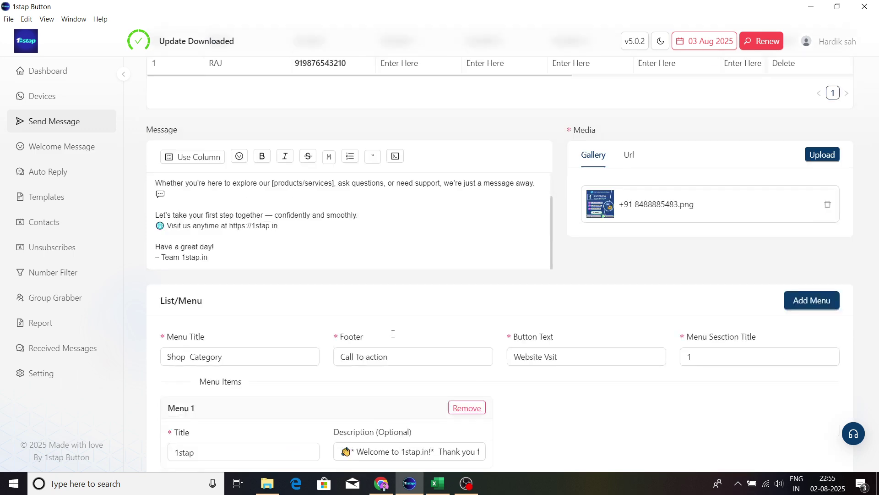
{"action": "left_click", "coordinate": [365, 429]}
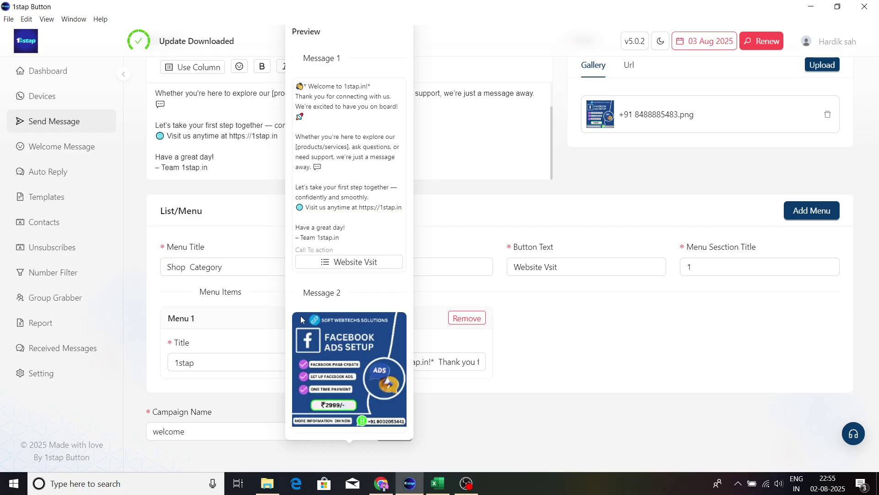
{"action": "left_click", "coordinate": [664, 324]}
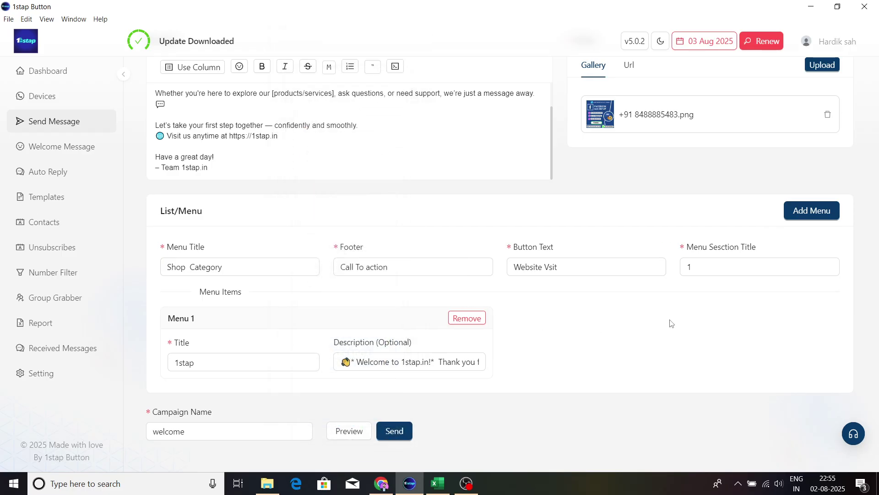
{"action": "scroll", "coordinate": [670, 322], "scroll_direction": "up", "scroll_amount": 5}
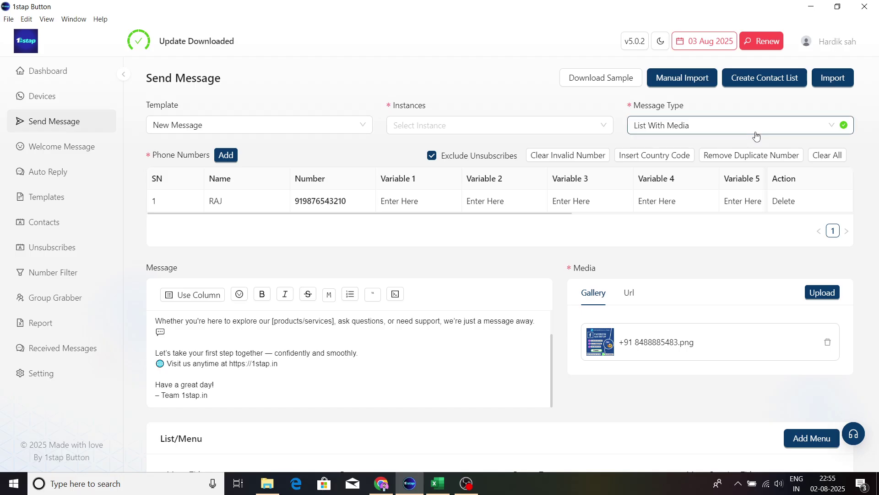
Step: Change the message type to Poll and go to the empty poll question field
{"action": "left_click", "coordinate": [759, 133]}
{"action": "left_click", "coordinate": [671, 259]}
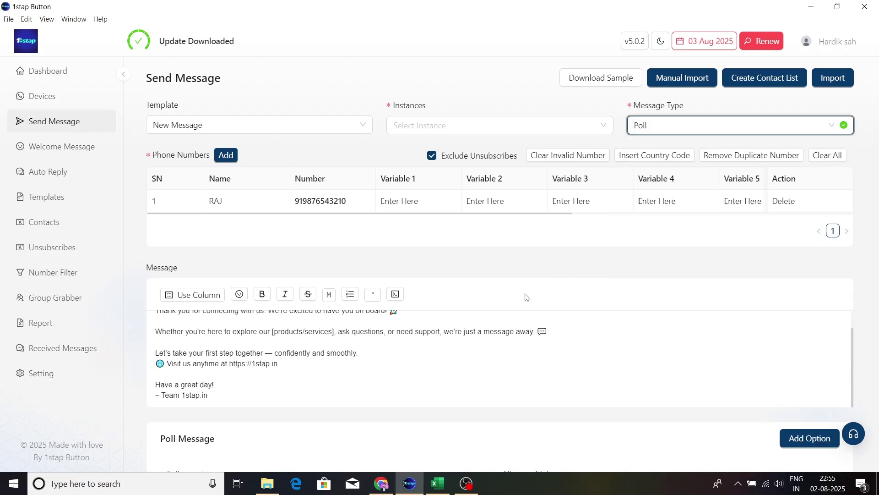
{"action": "scroll", "coordinate": [481, 353], "scroll_direction": "down", "scroll_amount": 5}
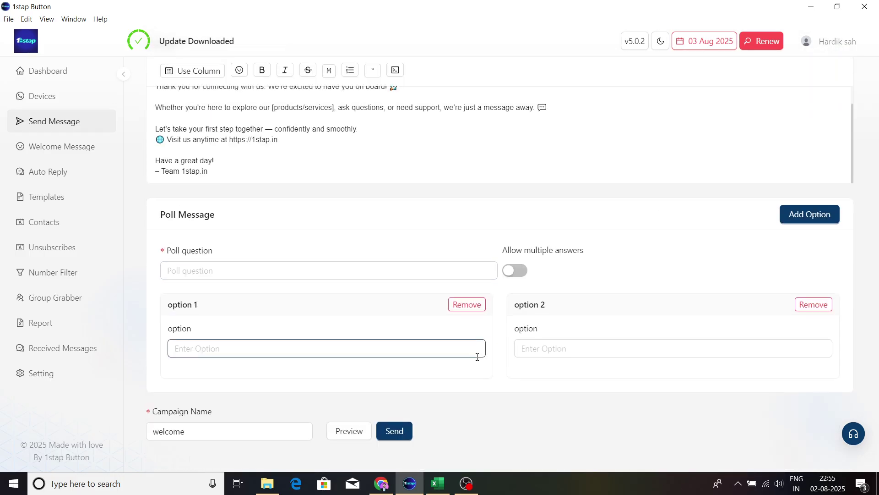
{"action": "scroll", "coordinate": [398, 369], "scroll_direction": "up", "scroll_amount": 2}
{"action": "scroll", "coordinate": [259, 300], "scroll_direction": "down", "scroll_amount": 2}
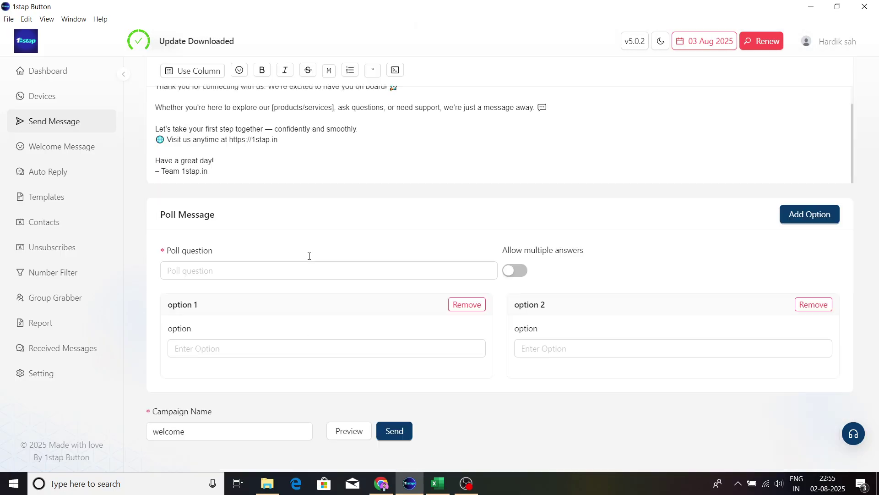
{"action": "left_click", "coordinate": [264, 277]}
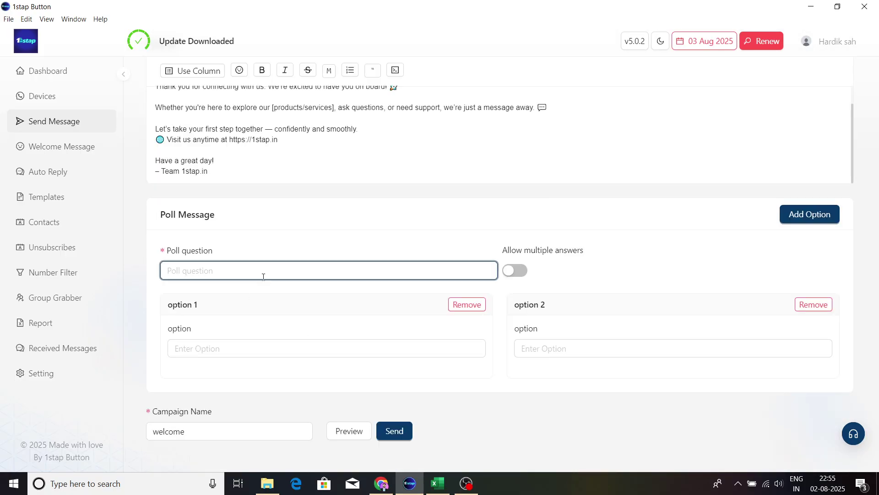
Step: Create the poll 'Are You Interested' with answers Yes and No, then preview it
{"action": "type", "text": "Are YOU"}
{"action": "key", "text": "BackSpace"}
{"action": "key", "text": "BackSpace"}
{"action": "key", "text": "BackSpace"}
{"action": "type", "text": "ou Interested"}
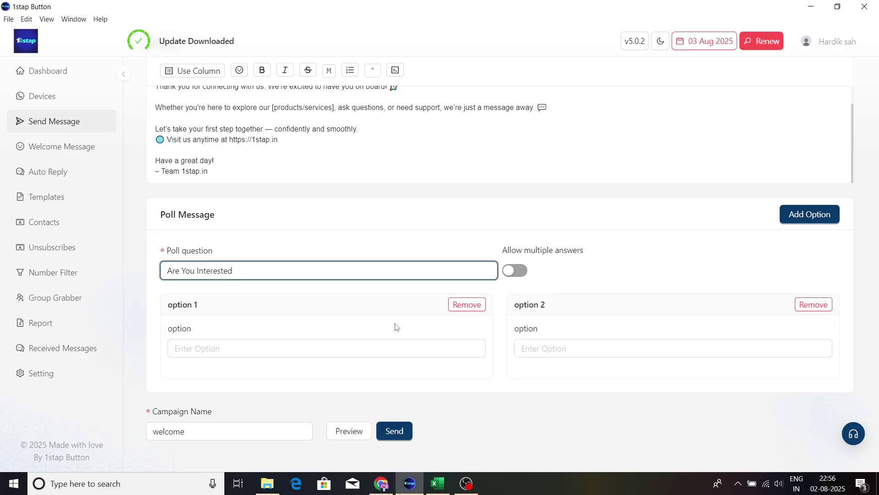
{"action": "left_click", "coordinate": [279, 353]}
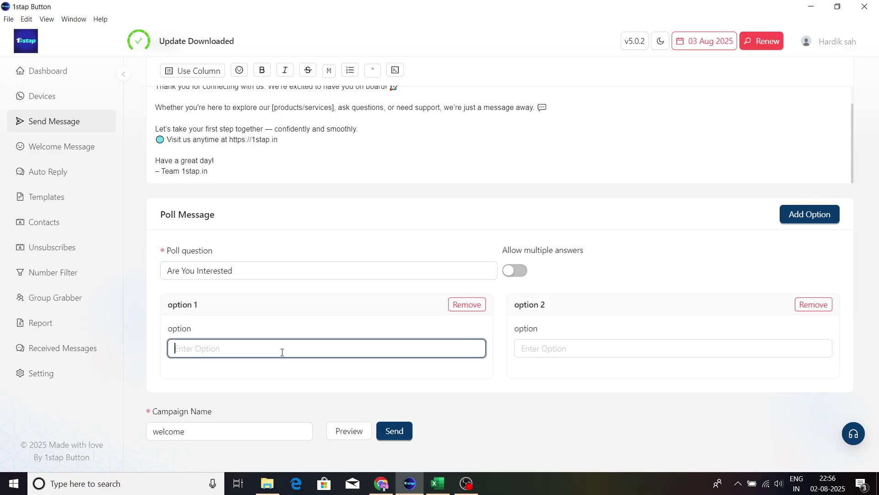
{"action": "type", "text": "Yes"}
{"action": "left_click", "coordinate": [585, 352]}
{"action": "type", "text": "No"}
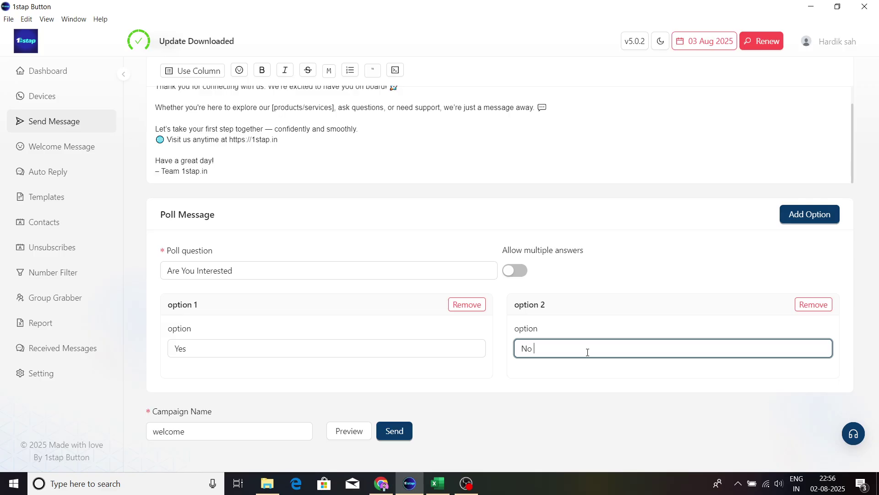
{"action": "left_click", "coordinate": [359, 430]}
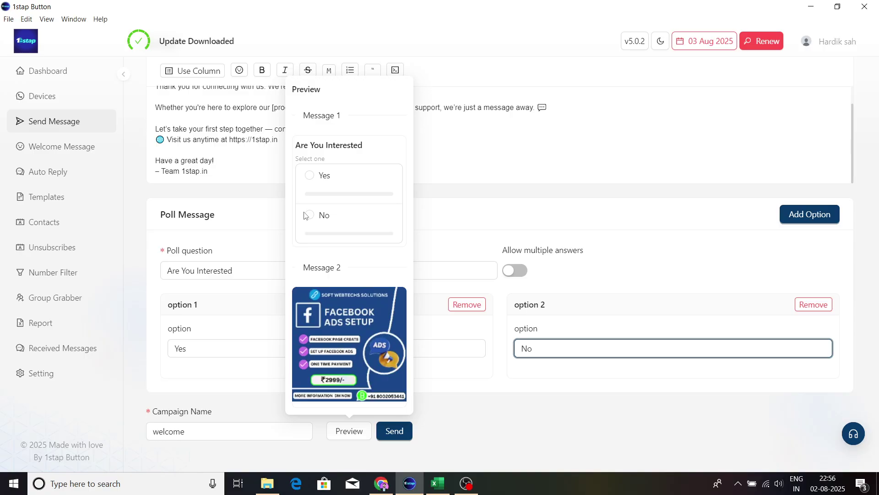
Step: Dismiss the poll preview and bring up the Message Type choices at the top of the form
{"action": "left_click", "coordinate": [447, 201]}
{"action": "scroll", "coordinate": [493, 188], "scroll_direction": "up", "scroll_amount": 1}
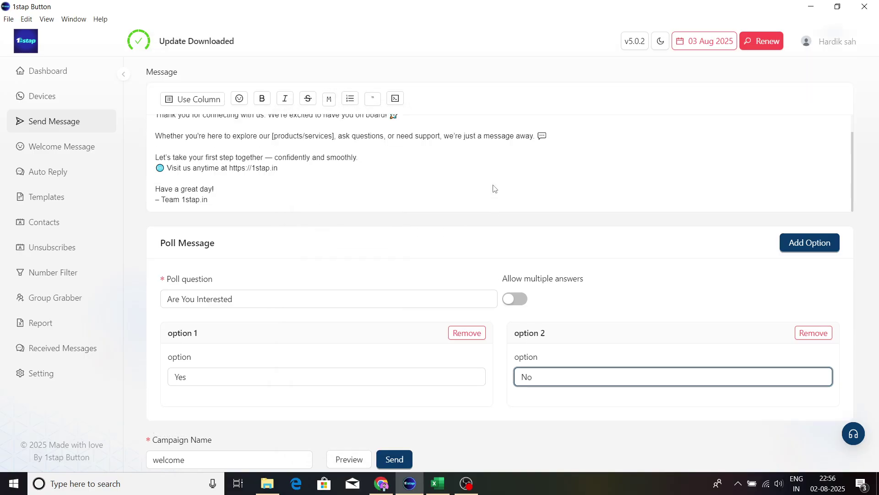
{"action": "scroll", "coordinate": [495, 188], "scroll_direction": "up", "scroll_amount": 2}
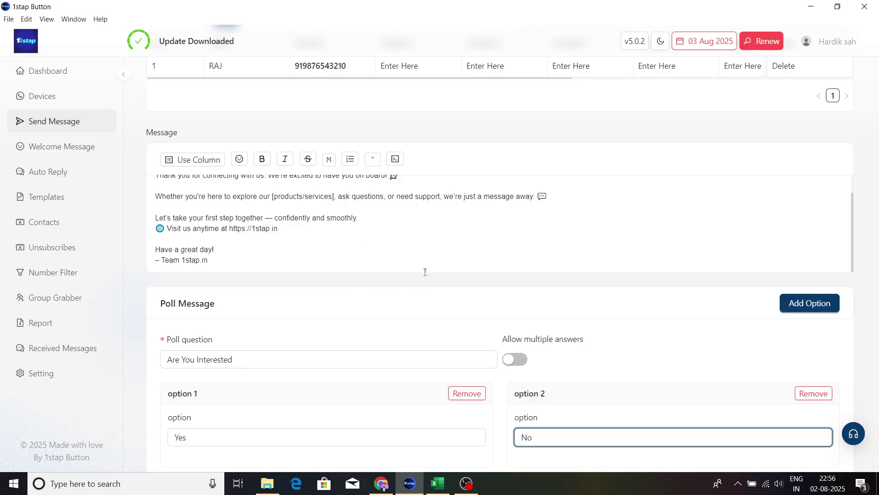
{"action": "scroll", "coordinate": [424, 271], "scroll_direction": "down", "scroll_amount": 3}
{"action": "scroll", "coordinate": [256, 285], "scroll_direction": "up", "scroll_amount": 5}
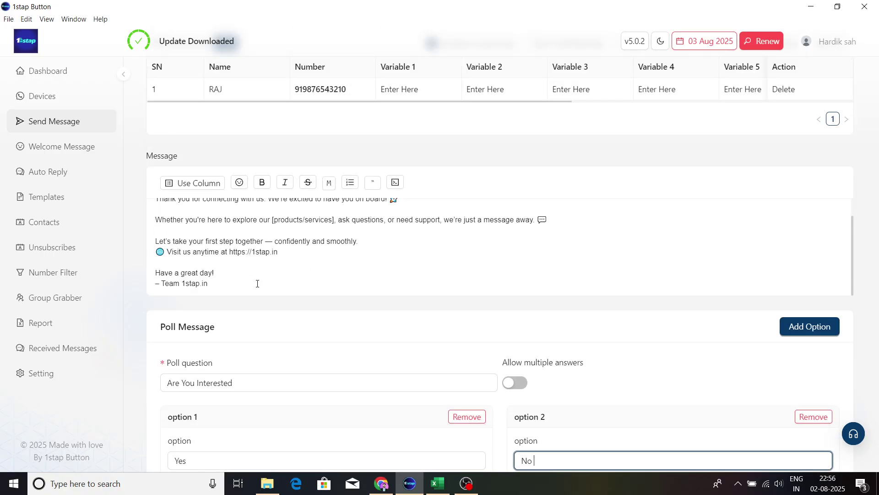
{"action": "scroll", "coordinate": [261, 265], "scroll_direction": "up", "scroll_amount": 1}
{"action": "scroll", "coordinate": [316, 315], "scroll_direction": "down", "scroll_amount": 1}
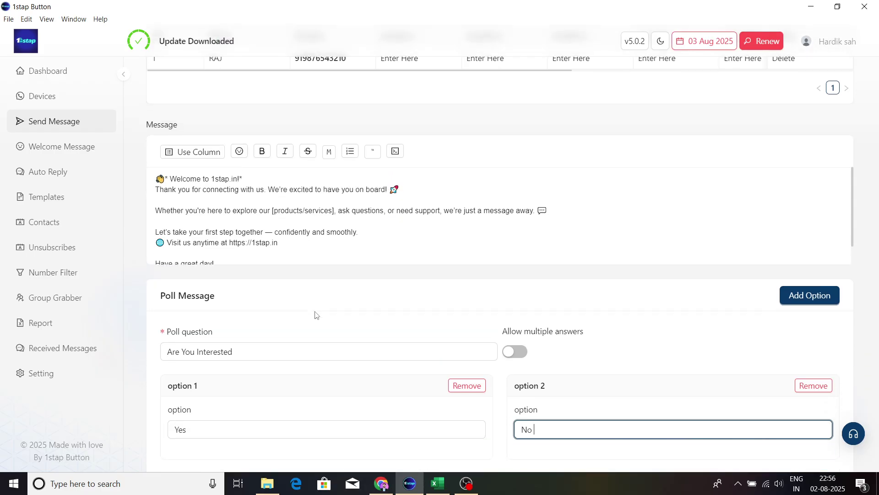
{"action": "scroll", "coordinate": [606, 255], "scroll_direction": "up", "scroll_amount": 3}
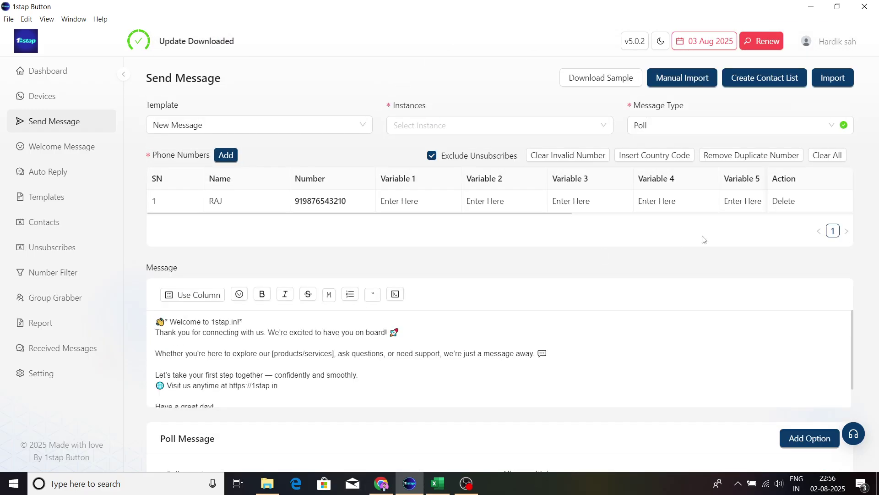
{"action": "left_click", "coordinate": [762, 135]}
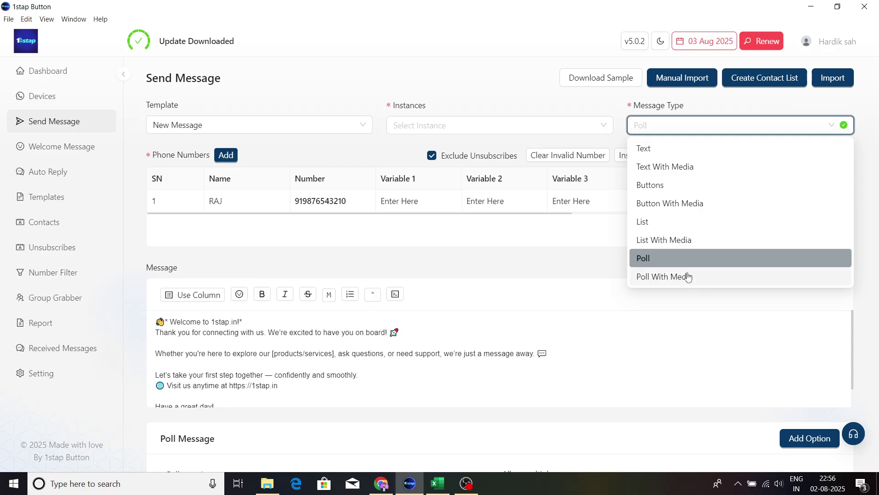
Step: Change the message to Poll With Media and preview it with its image
{"action": "left_click", "coordinate": [669, 276]}
{"action": "scroll", "coordinate": [505, 307], "scroll_direction": "down", "scroll_amount": 3}
{"action": "scroll", "coordinate": [506, 307], "scroll_direction": "down", "scroll_amount": 2}
{"action": "left_click", "coordinate": [335, 430]}
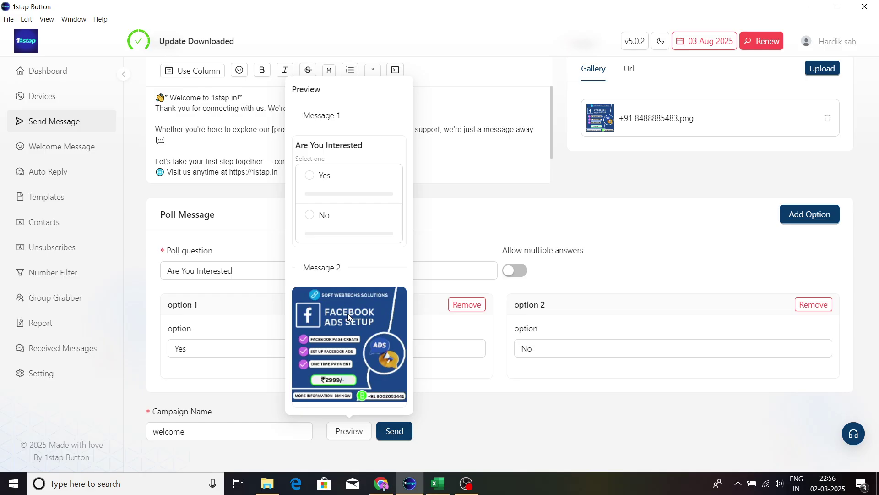
Step: Review the poll form, including the campaign name, then go to the Welcome Message section
{"action": "scroll", "coordinate": [652, 232], "scroll_direction": "up", "scroll_amount": 5}
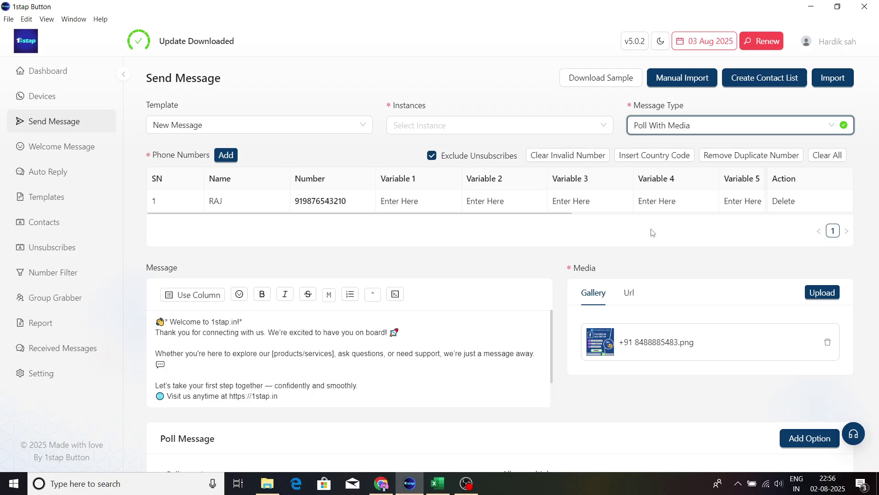
{"action": "scroll", "coordinate": [652, 232], "scroll_direction": "down", "scroll_amount": 5}
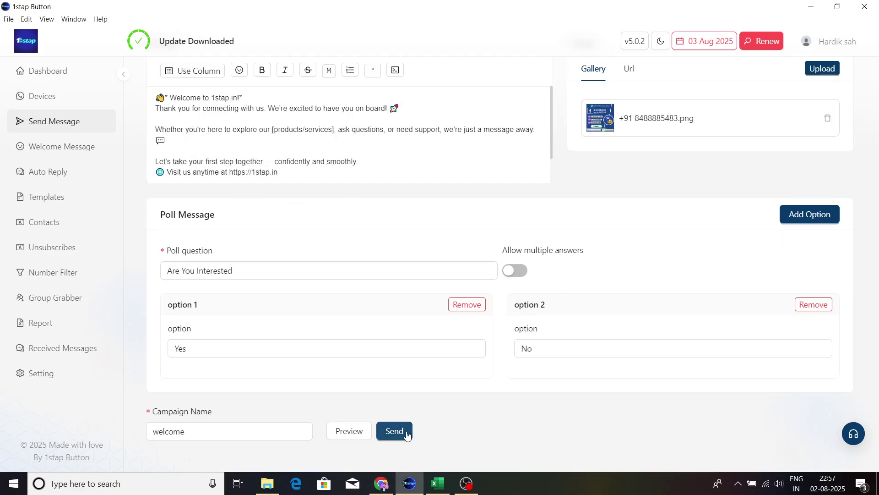
{"action": "scroll", "coordinate": [401, 261], "scroll_direction": "up", "scroll_amount": 5}
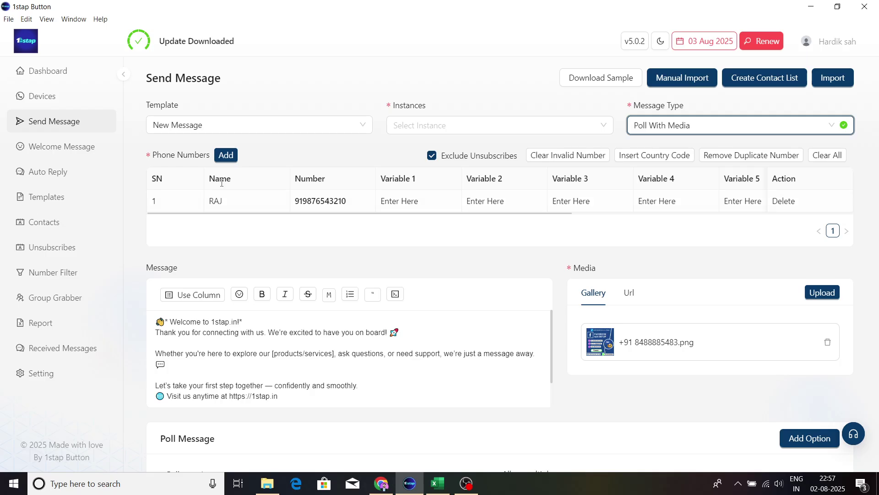
{"action": "left_click", "coordinate": [94, 156]}
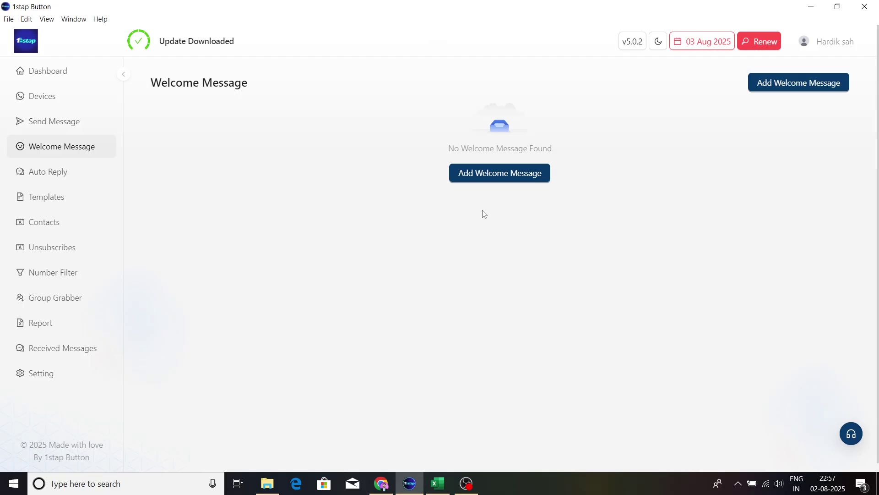
Step: Use Add Welcome Message to bring up the Create Welcome Message form
{"action": "left_click", "coordinate": [498, 181]}
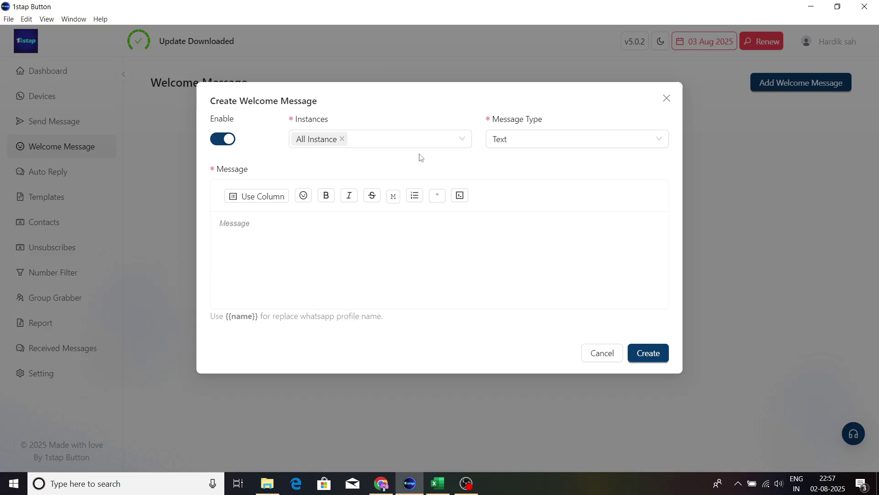
Step: Leave the instance selection as it was and set the message type to Text With Media
{"action": "left_click", "coordinate": [458, 140]}
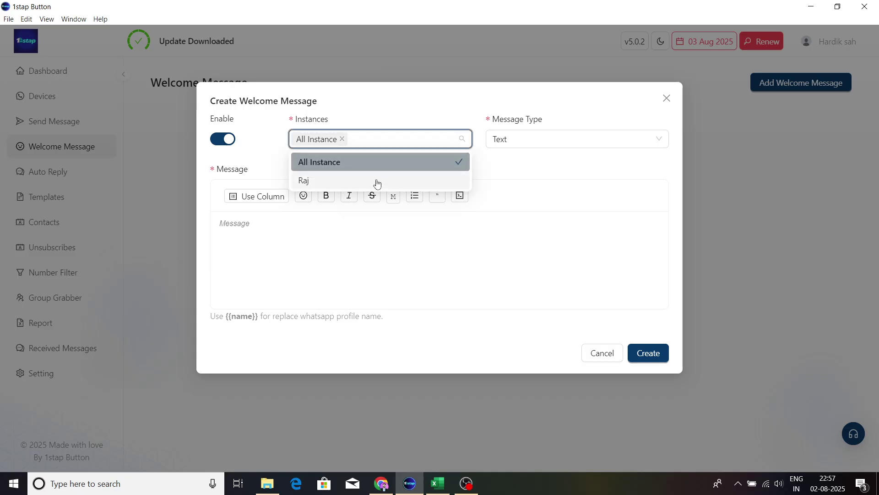
{"action": "left_click", "coordinate": [380, 184]}
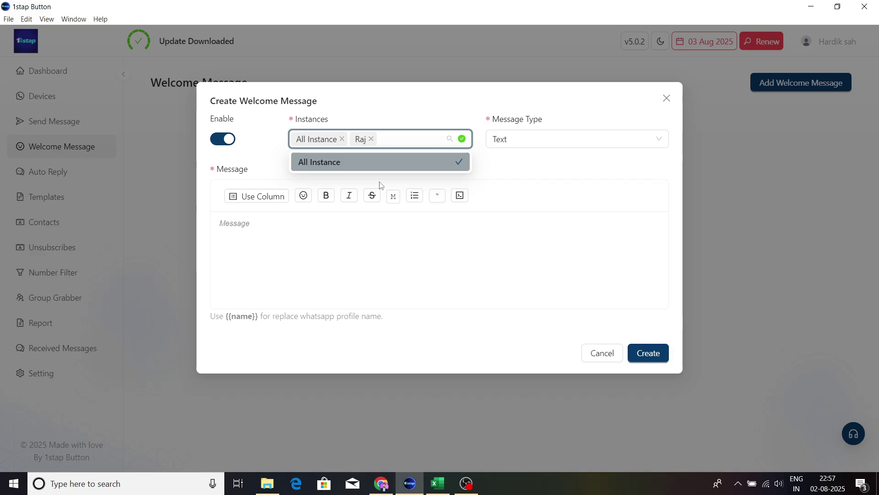
{"action": "left_click", "coordinate": [371, 139]}
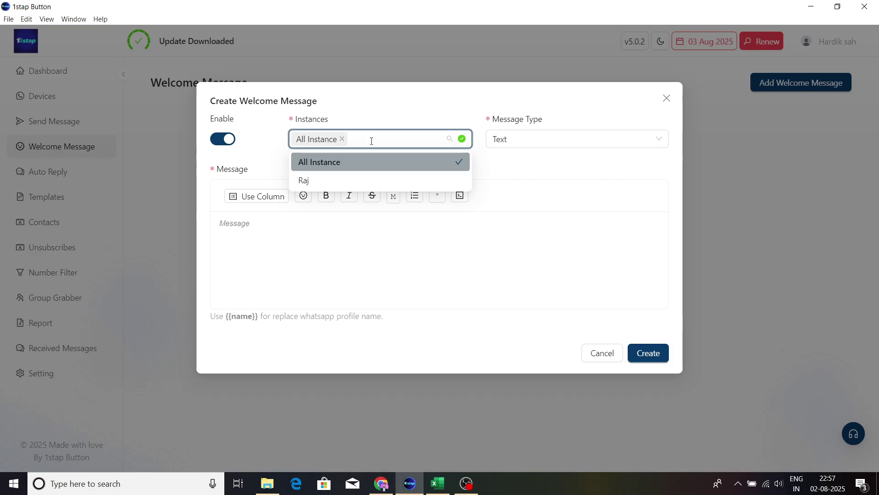
{"action": "left_click", "coordinate": [518, 170]}
{"action": "left_click", "coordinate": [522, 142]}
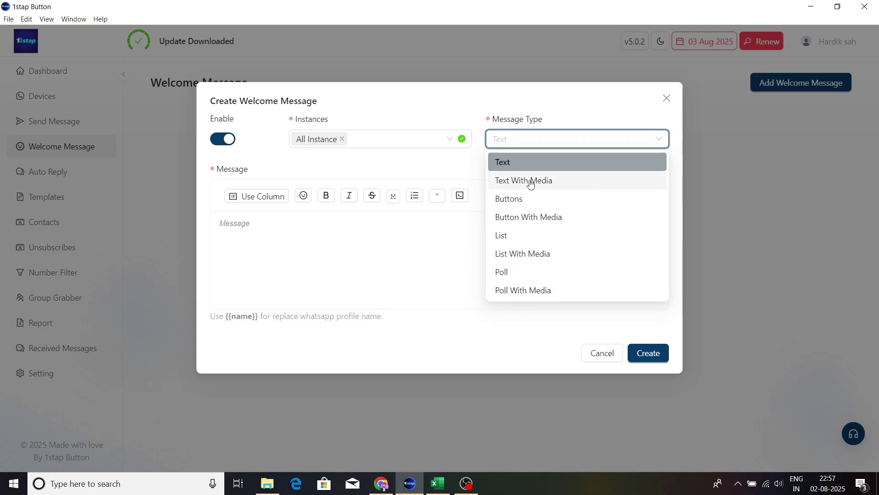
{"action": "left_click", "coordinate": [526, 183]}
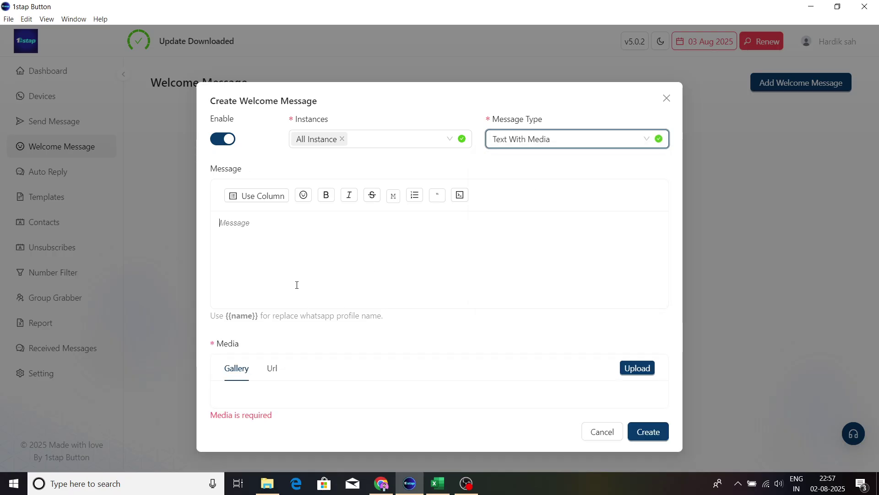
{"action": "left_click", "coordinate": [584, 144]}
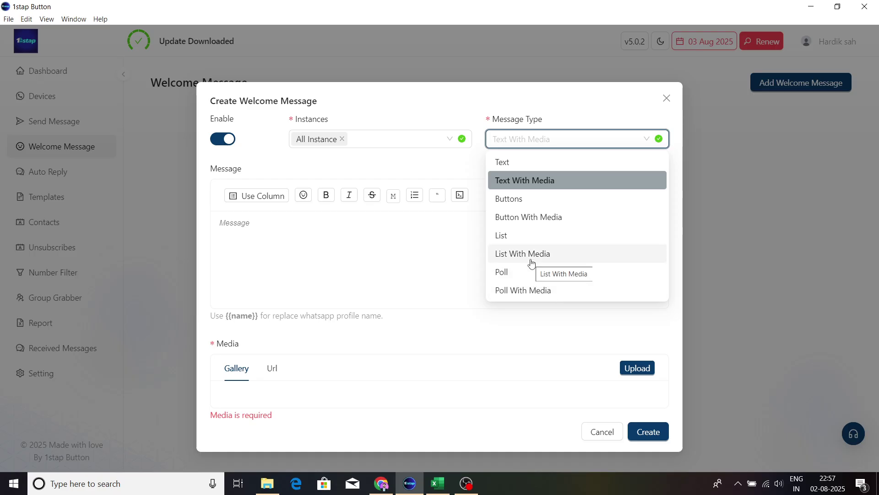
{"action": "left_click", "coordinate": [232, 239]}
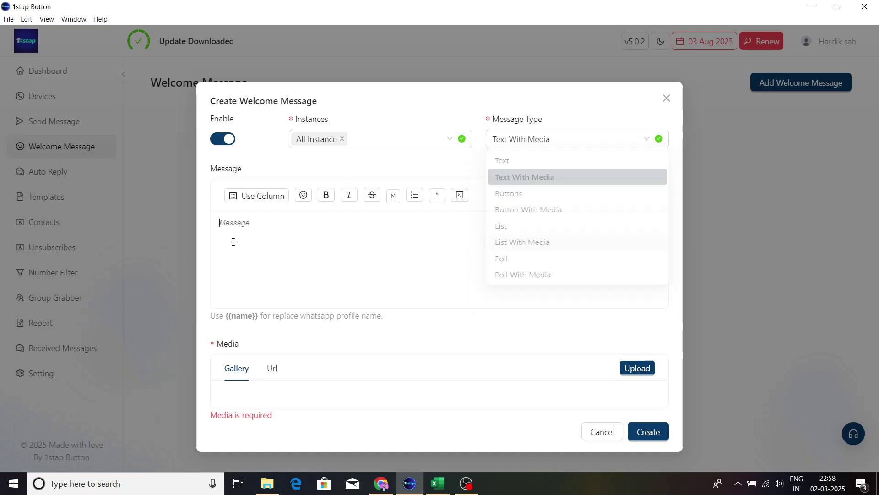
Step: Select the full welcome message text in Chrome's WhatsApp self-chat
{"action": "left_click", "coordinate": [382, 483]}
{"action": "left_click", "coordinate": [57, 6]}
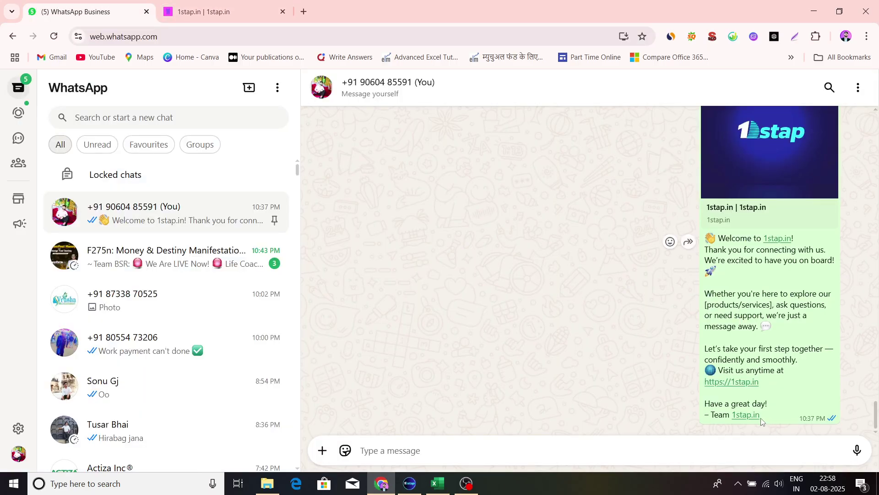
{"action": "left_click_drag", "start_coordinate": [761, 415], "coordinate": [710, 238]}
{"action": "key", "text": "ctrl+c"}
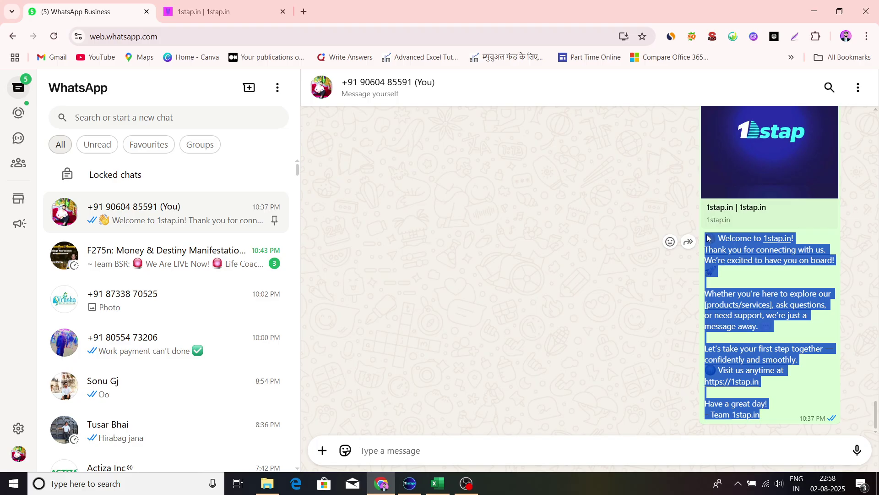
Step: Paste the welcome text, attach the Facebook ads image from Downloads, and create the welcome message
{"action": "left_click", "coordinate": [410, 484]}
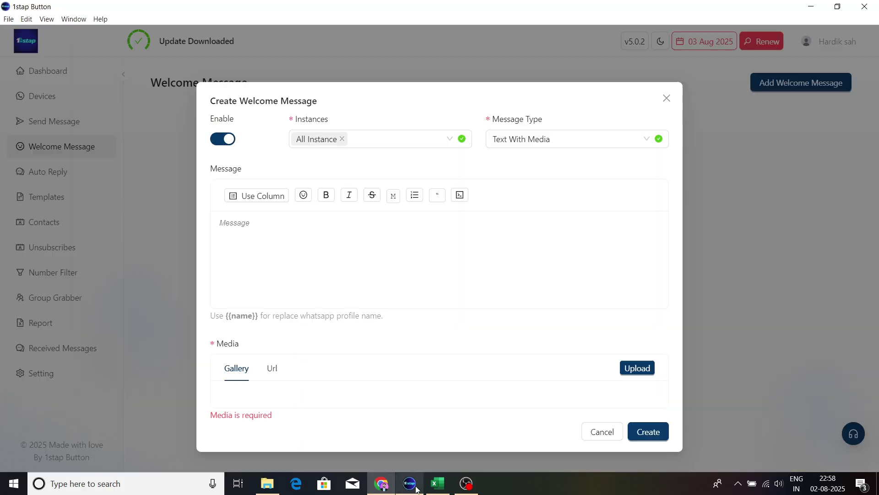
{"action": "key", "text": "ctrl+v"}
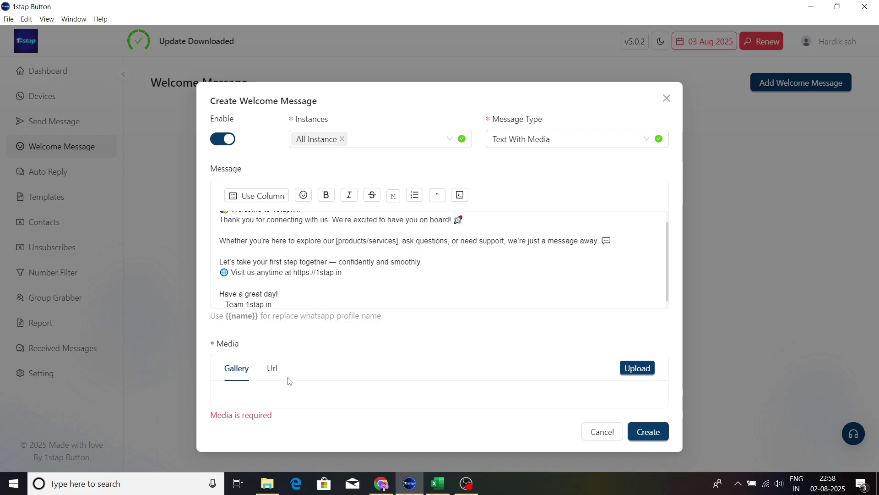
{"action": "left_click", "coordinate": [643, 370]}
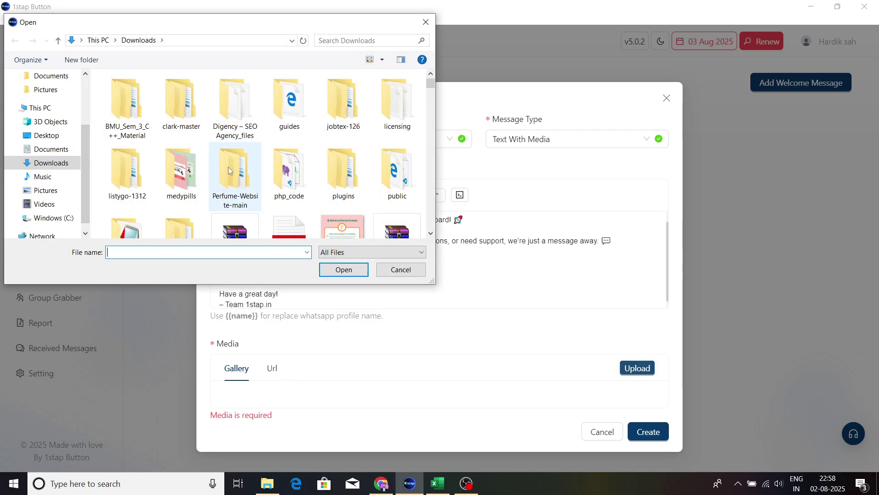
{"action": "scroll", "coordinate": [228, 167], "scroll_direction": "down", "scroll_amount": 2}
{"action": "left_click", "coordinate": [130, 133]}
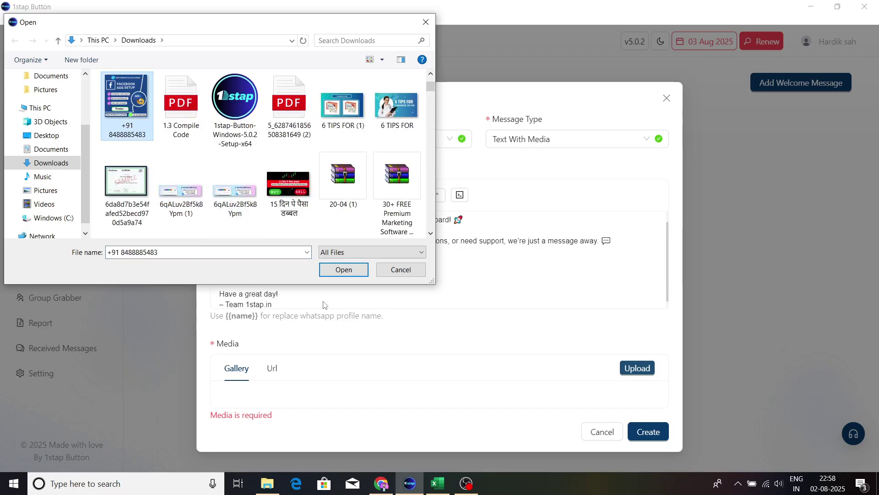
{"action": "left_click", "coordinate": [339, 270]}
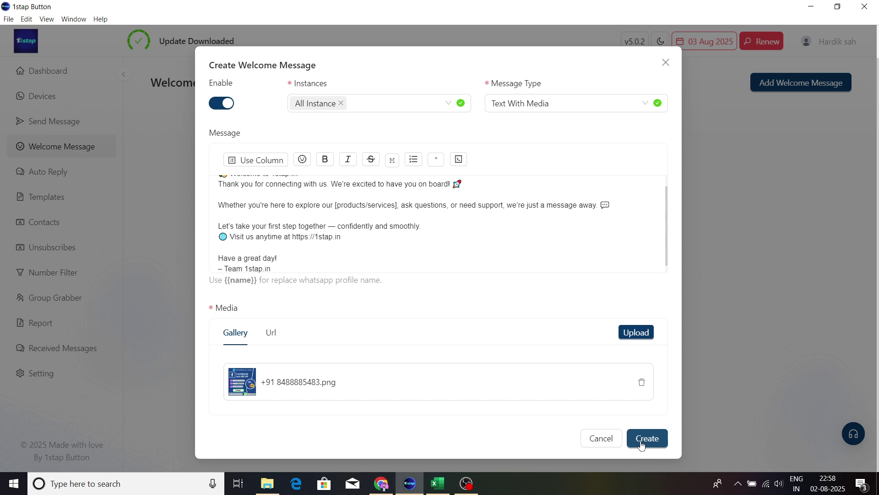
{"action": "left_click", "coordinate": [641, 444]}
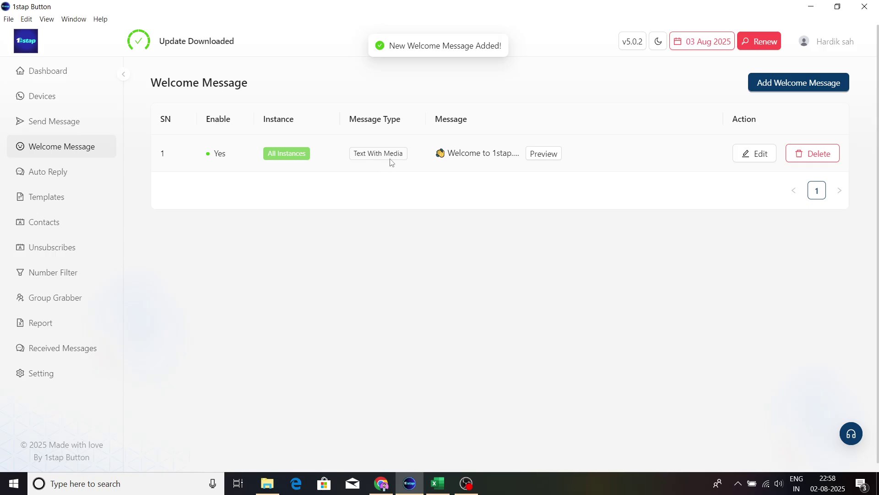
{"action": "left_click", "coordinate": [555, 155]}
{"action": "scroll", "coordinate": [526, 306], "scroll_direction": "down", "scroll_amount": 3}
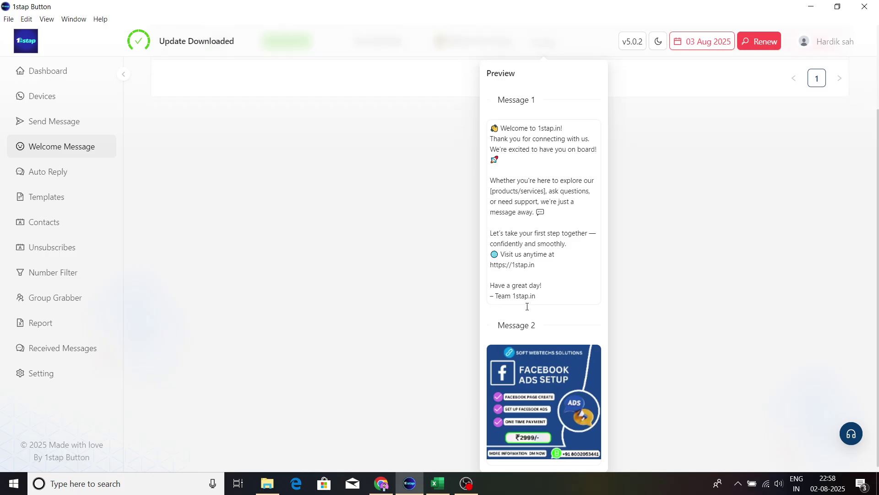
{"action": "scroll", "coordinate": [526, 305], "scroll_direction": "up", "scroll_amount": 1}
{"action": "scroll", "coordinate": [527, 305], "scroll_direction": "down", "scroll_amount": 1}
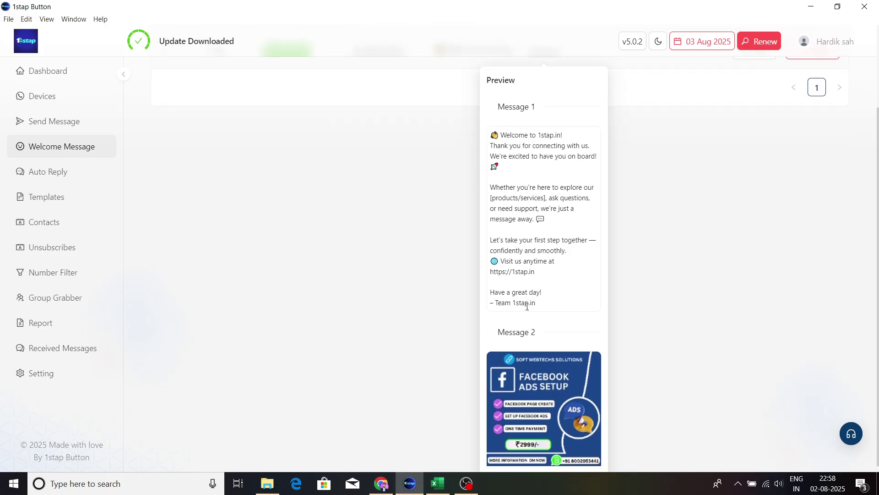
{"action": "left_click", "coordinate": [403, 325]}
{"action": "scroll", "coordinate": [405, 326], "scroll_direction": "up", "scroll_amount": 1}
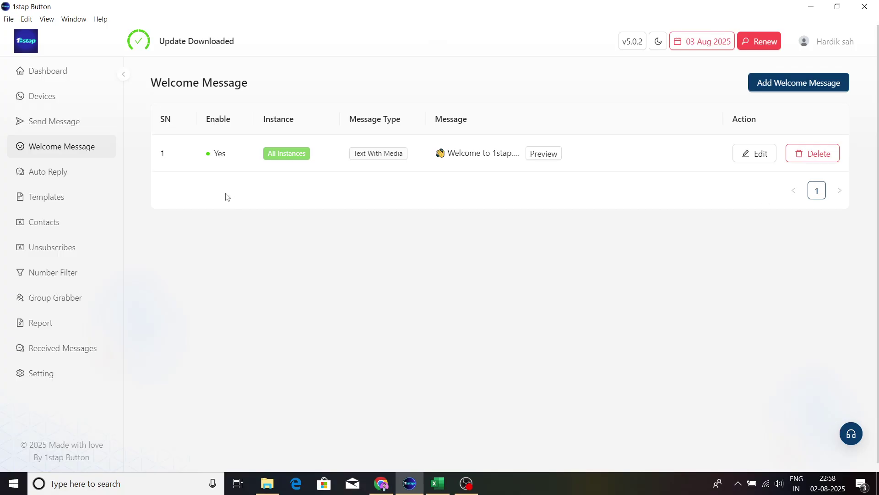
Step: In the Auto Reply section, start a new auto reply and open the Keyword field's choices
{"action": "left_click", "coordinate": [81, 176]}
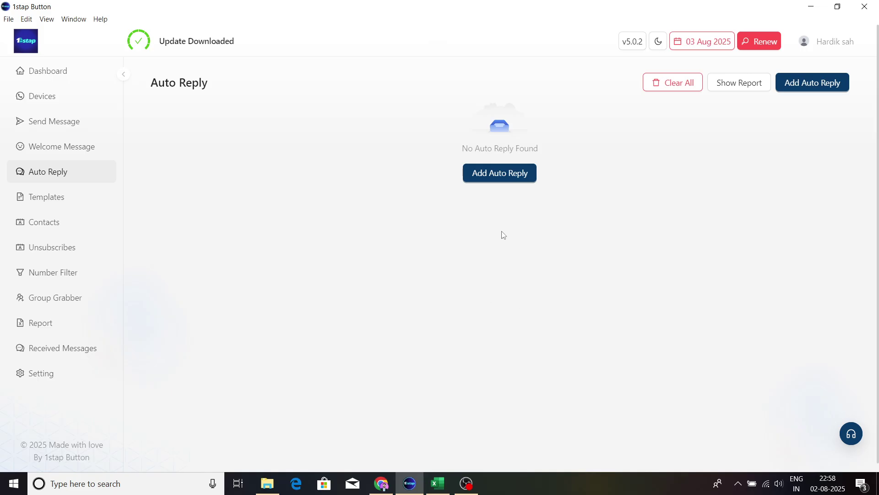
{"action": "left_click", "coordinate": [504, 180]}
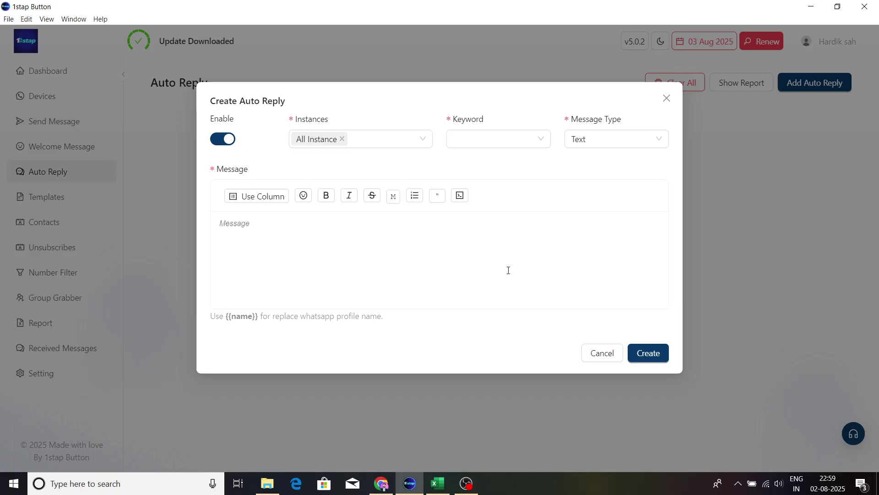
{"action": "left_click", "coordinate": [479, 141]}
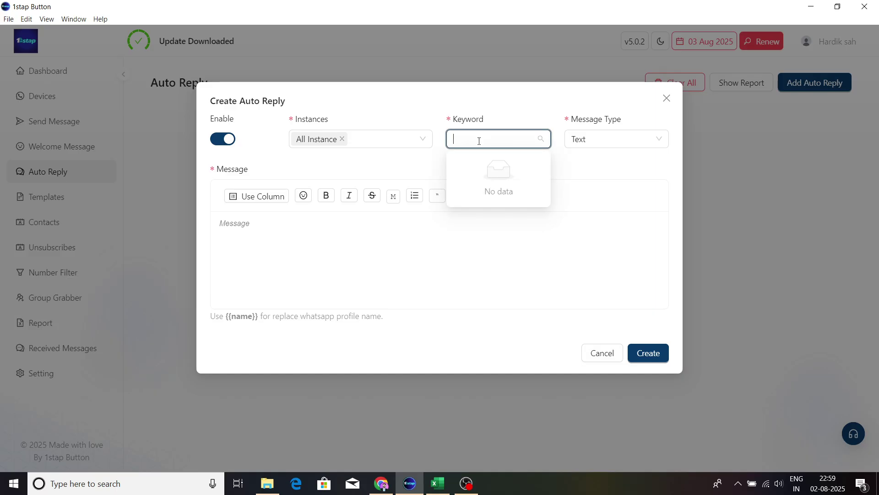
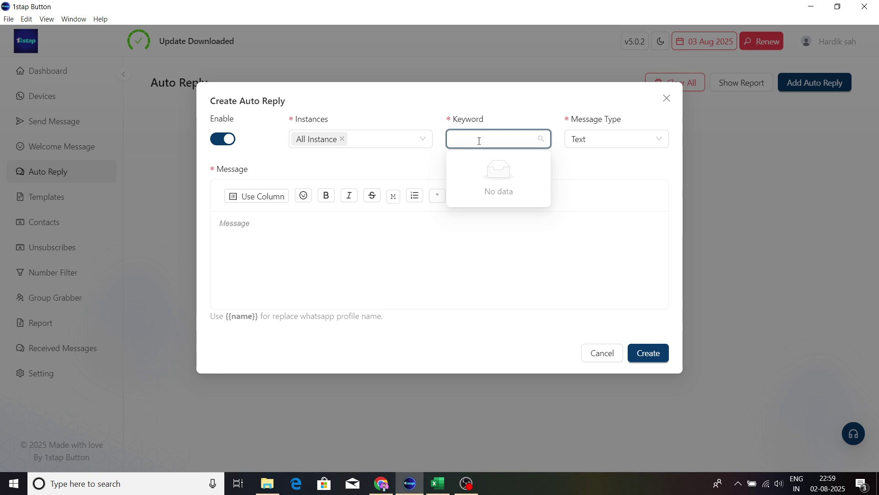
Step: Add hi, hello and hay as keyword chips on the new auto reply
{"action": "type", "text": "hi"}
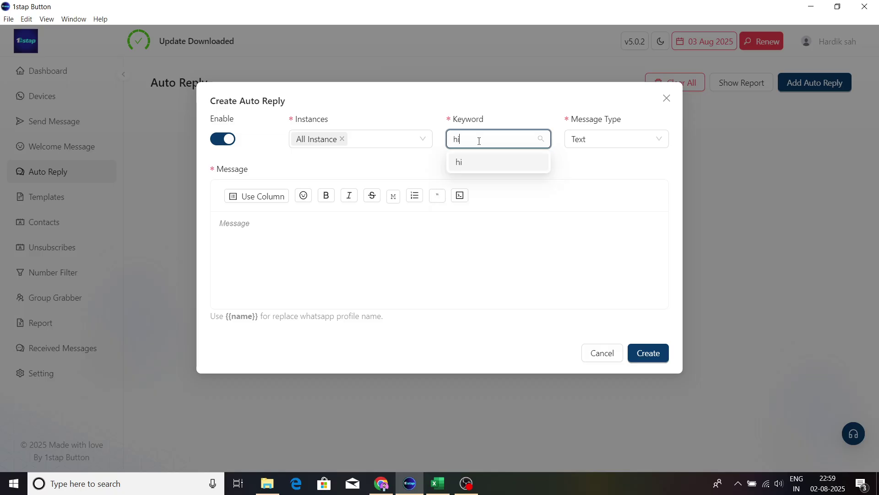
{"action": "left_click", "coordinate": [471, 169]}
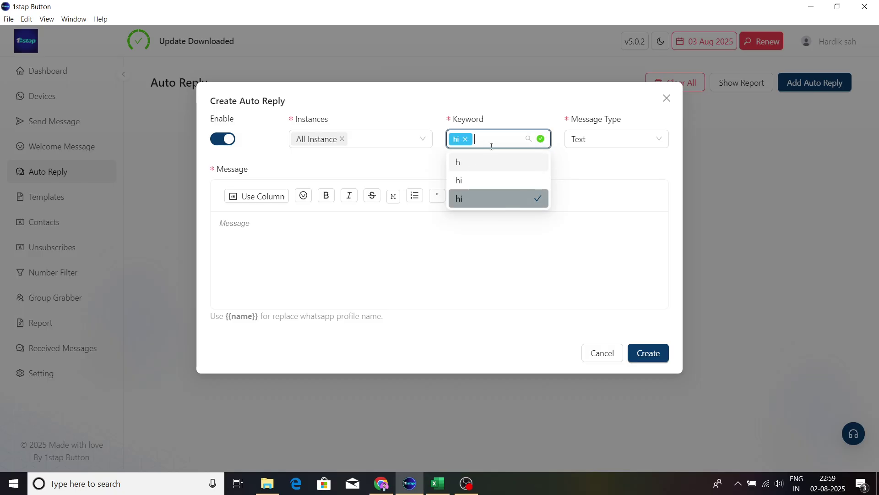
{"action": "type", "text": "hello"}
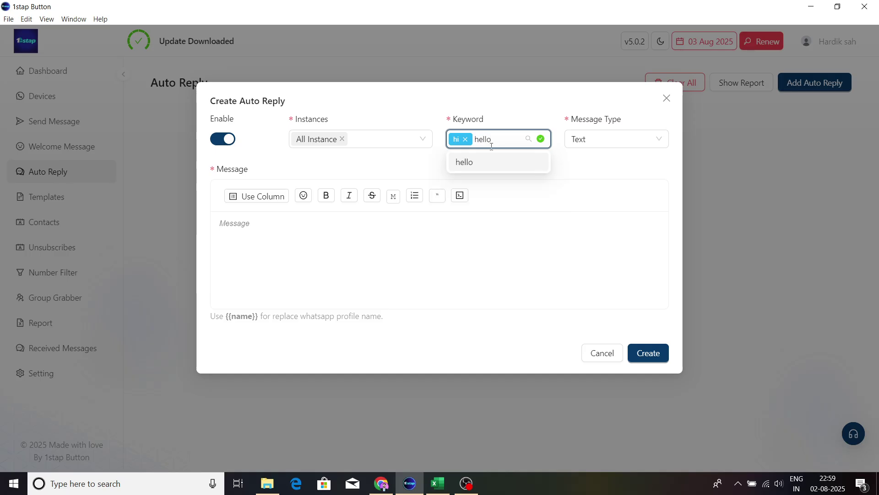
{"action": "left_click", "coordinate": [481, 161]}
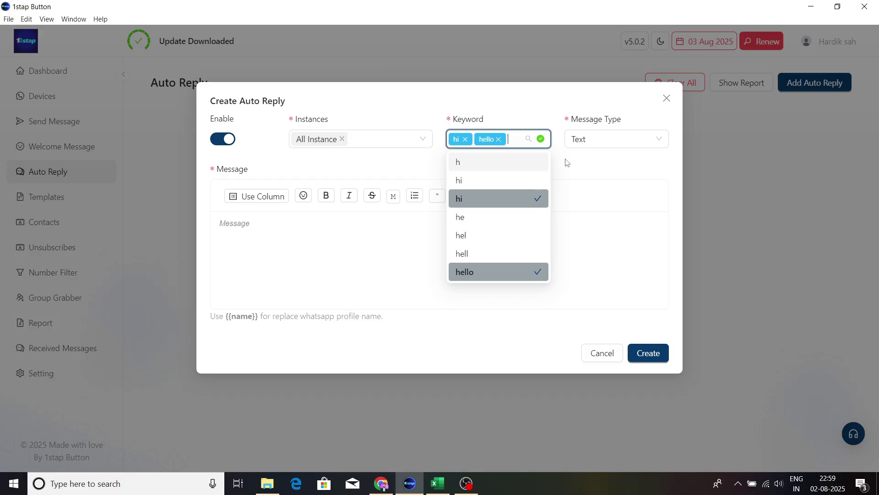
{"action": "type", "text": "hay"}
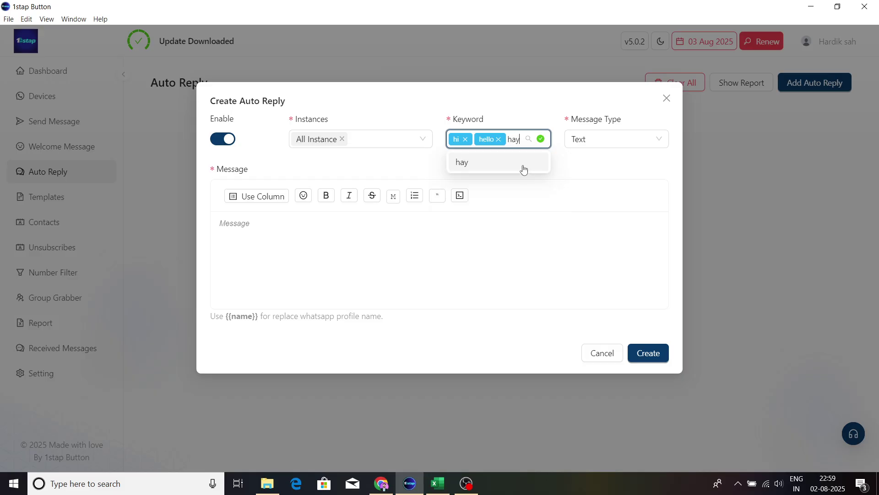
{"action": "left_click", "coordinate": [522, 166]}
{"action": "left_click", "coordinate": [631, 168]}
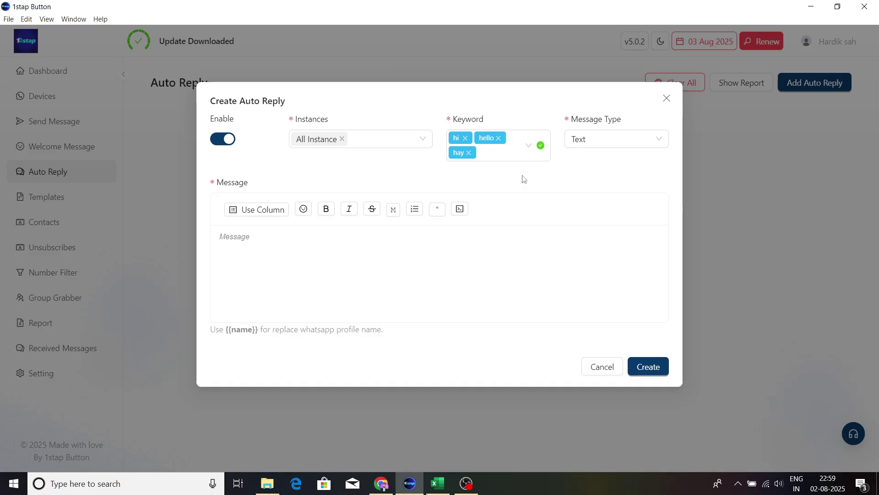
{"action": "left_click", "coordinate": [312, 286]}
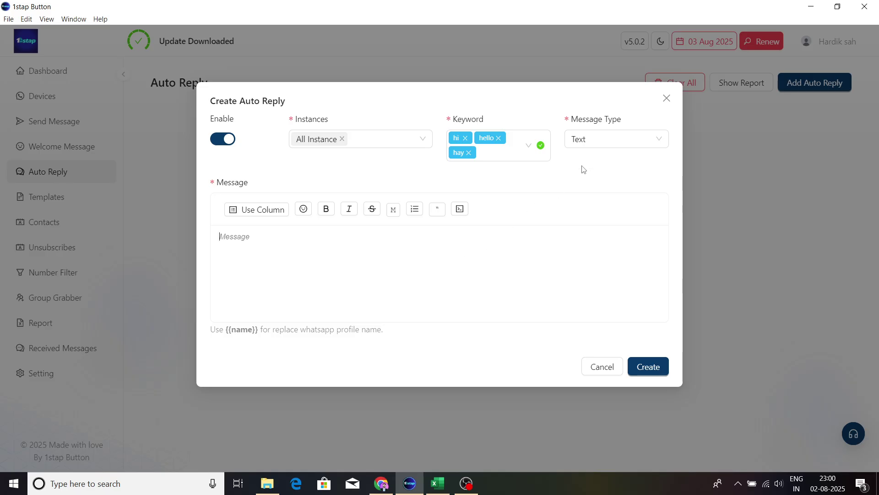
{"action": "left_click", "coordinate": [589, 144]}
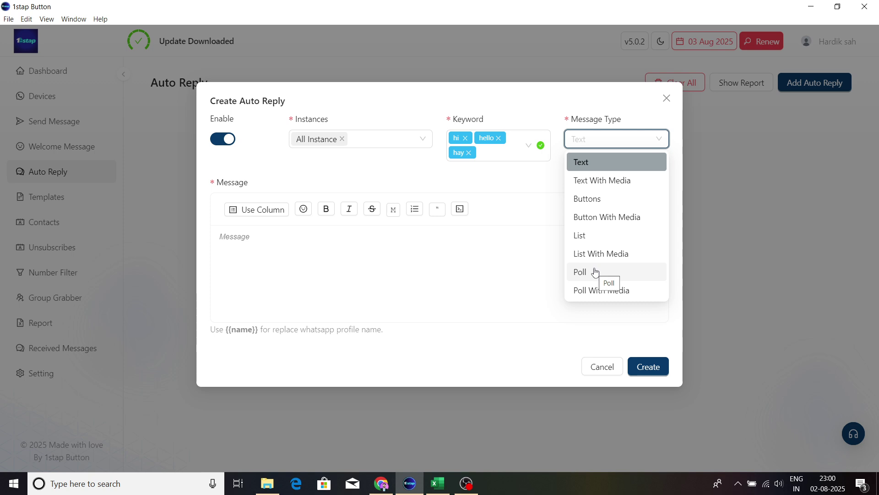
Step: Set the message type to Text With Media and paste in the welcome text
{"action": "left_click", "coordinate": [608, 184]}
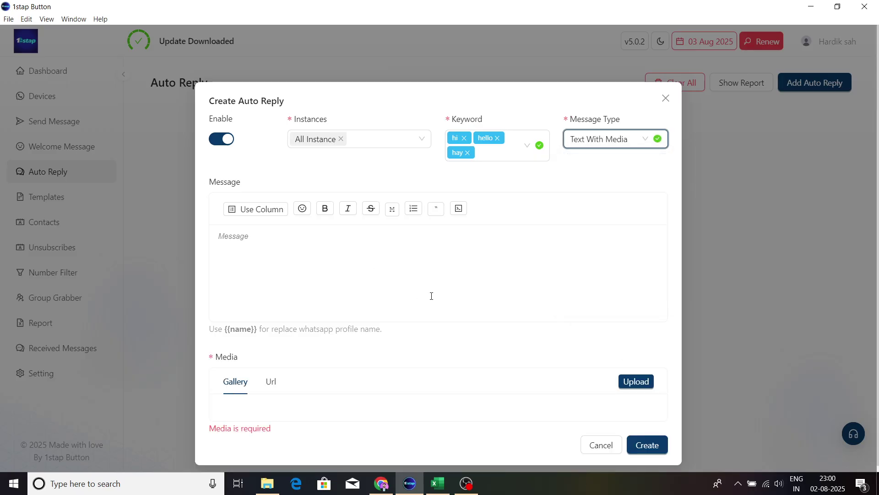
{"action": "left_click", "coordinate": [265, 225]}
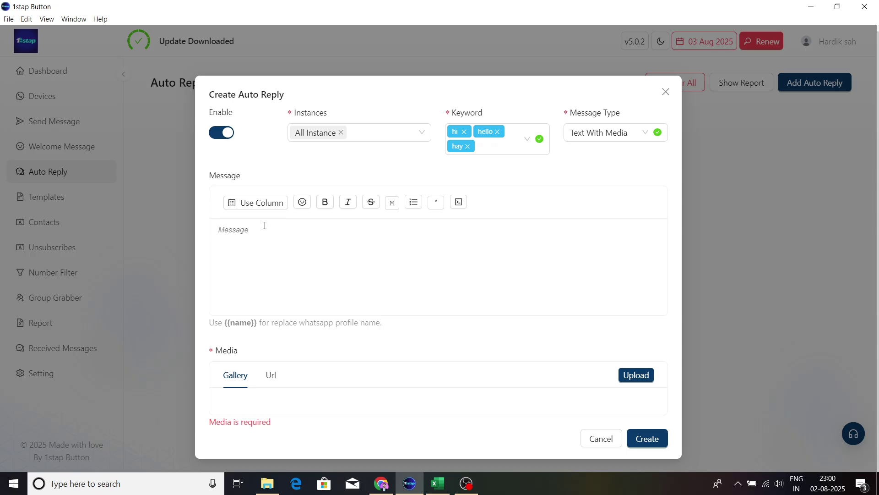
{"action": "left_click", "coordinate": [382, 483]}
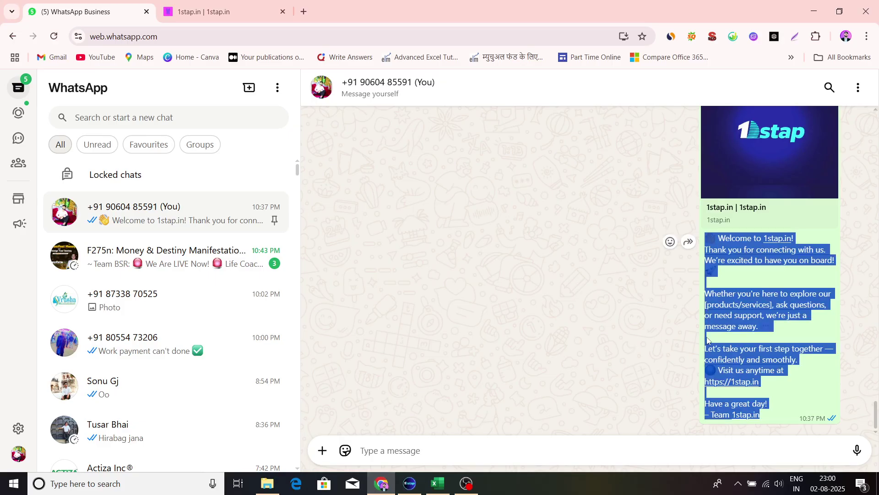
{"action": "left_click", "coordinate": [409, 483]}
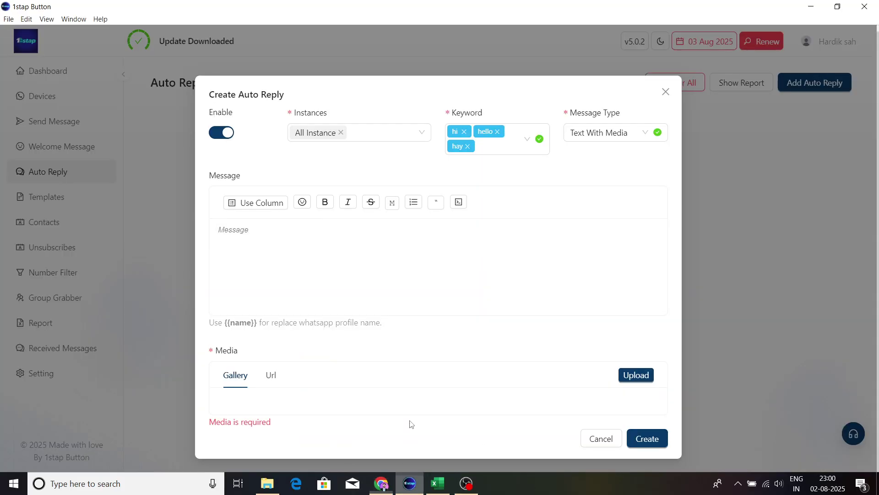
{"action": "key", "text": "ctrl+v"}
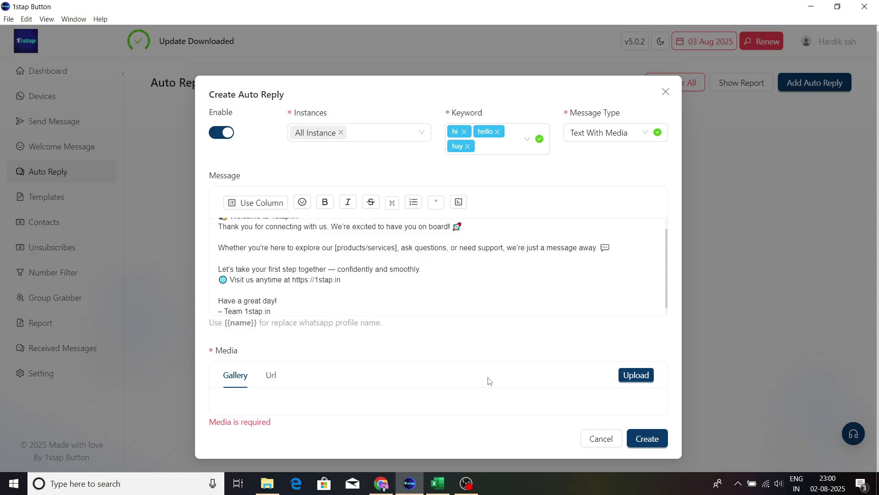
{"action": "scroll", "coordinate": [465, 283], "scroll_direction": "up", "scroll_amount": 1}
{"action": "scroll", "coordinate": [349, 293], "scroll_direction": "down", "scroll_amount": 1}
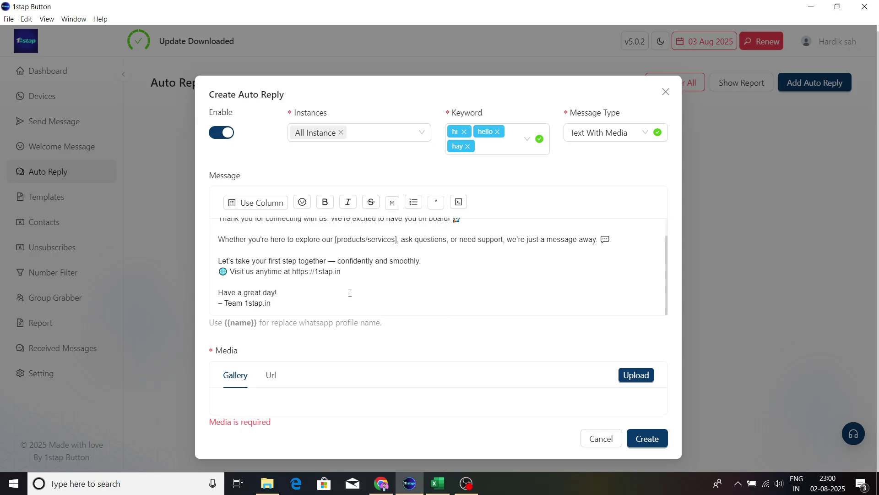
{"action": "scroll", "coordinate": [350, 293], "scroll_direction": "up", "scroll_amount": 1}
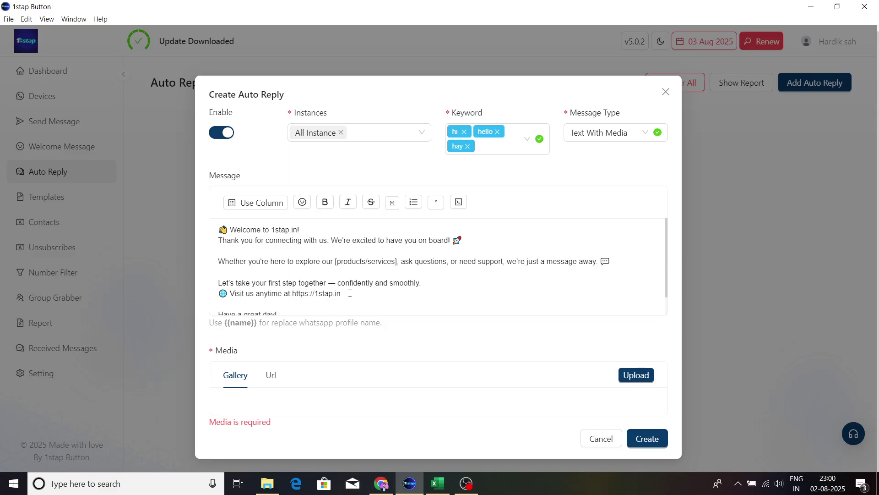
{"action": "scroll", "coordinate": [350, 293], "scroll_direction": "down", "scroll_amount": 1}
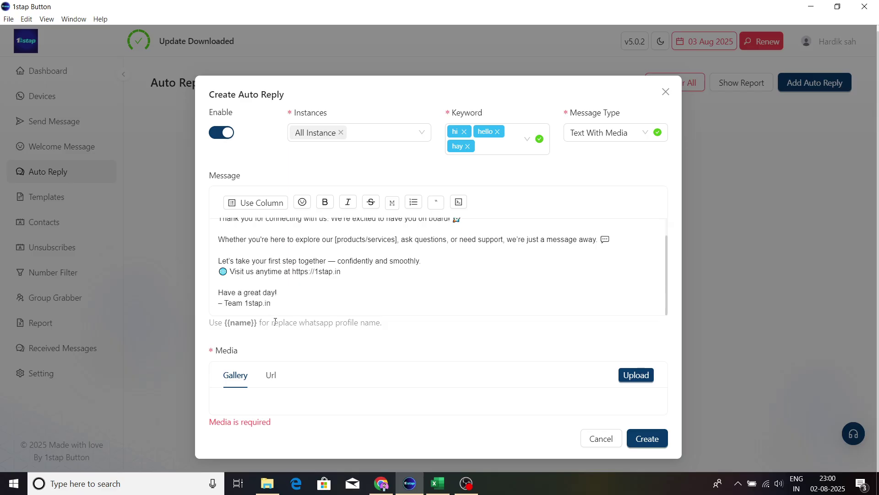
{"action": "scroll", "coordinate": [269, 263], "scroll_direction": "up", "scroll_amount": 1}
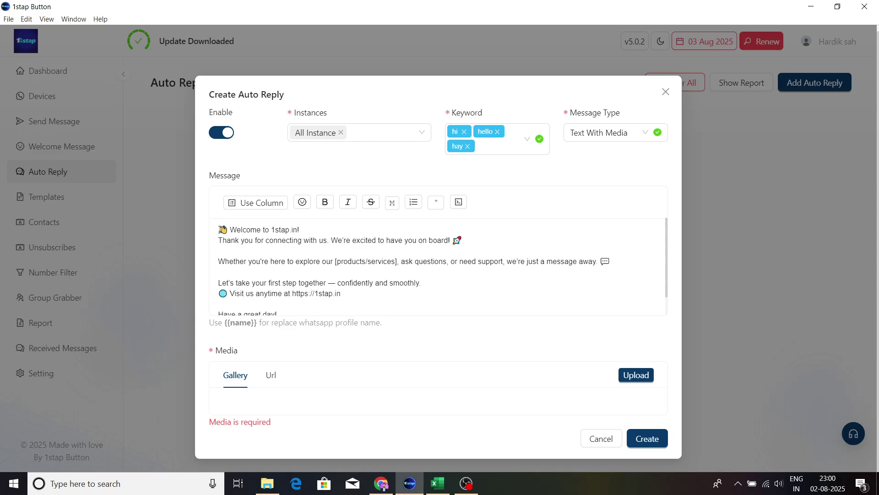
Step: Insert the {{name}} placeholder on a new top line of the message
{"action": "key", "text": "Return"}
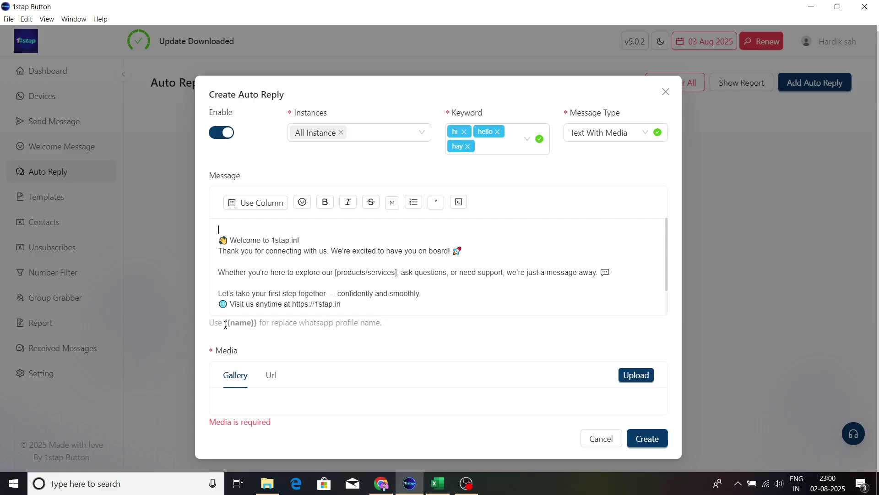
{"action": "left_click_drag", "start_coordinate": [225, 325], "coordinate": [258, 322]}
{"action": "key", "text": "ctrl+c"}
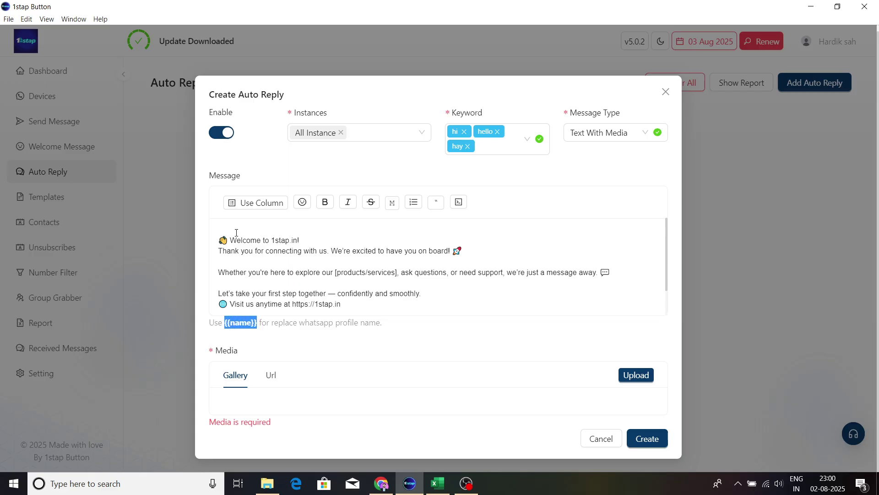
{"action": "left_click", "coordinate": [237, 230]}
{"action": "key", "text": "ctrl+v"}
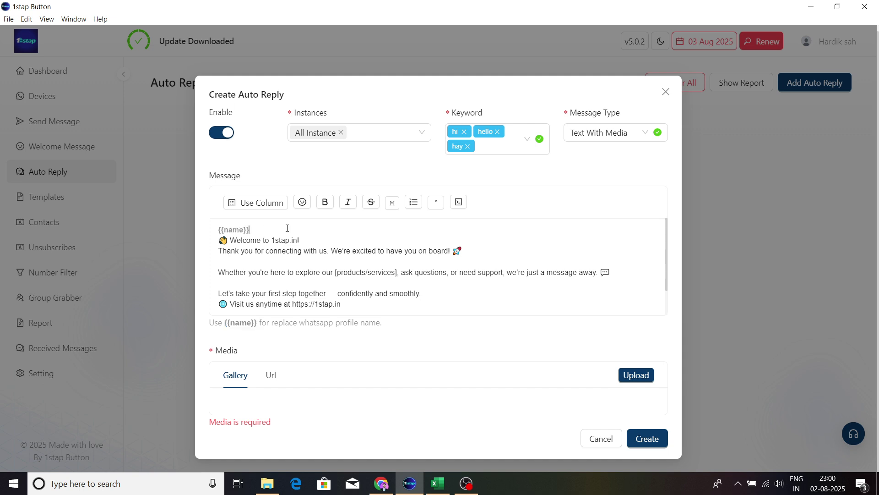
{"action": "scroll", "coordinate": [363, 277], "scroll_direction": "down", "scroll_amount": 1}
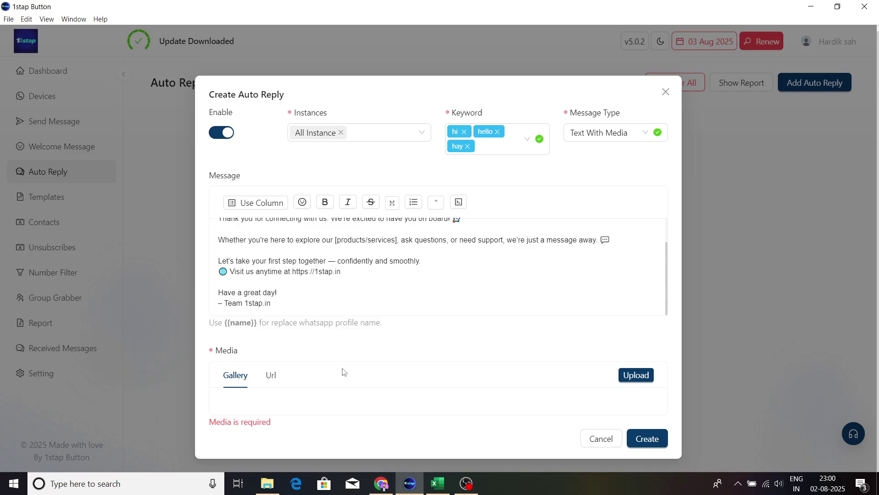
{"action": "scroll", "coordinate": [339, 299], "scroll_direction": "up", "scroll_amount": 1}
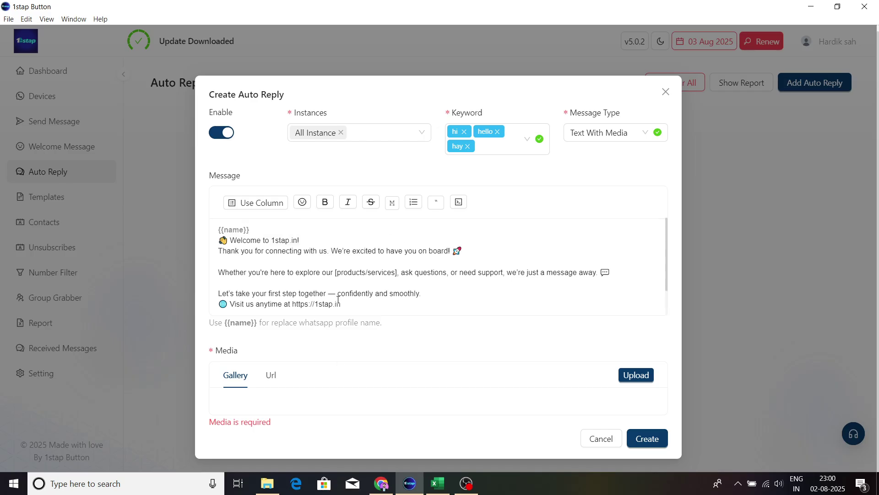
{"action": "left_click", "coordinate": [636, 376]}
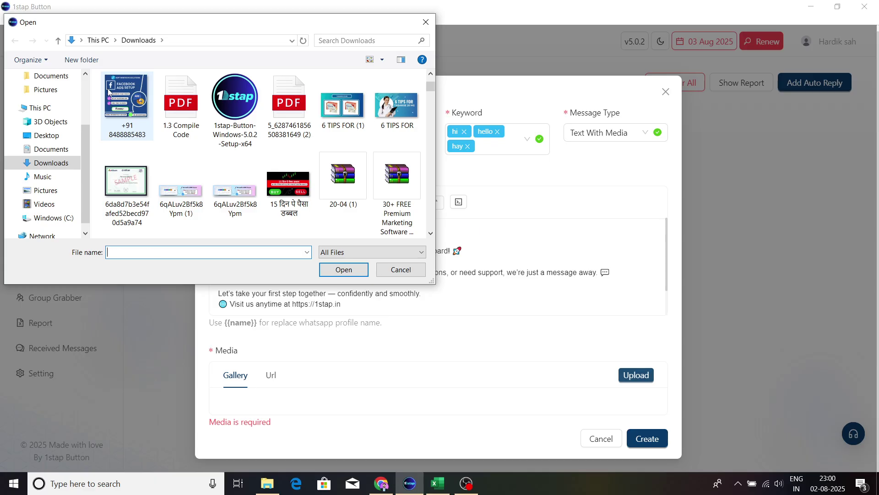
{"action": "left_click", "coordinate": [109, 92]}
{"action": "left_click", "coordinate": [342, 270]}
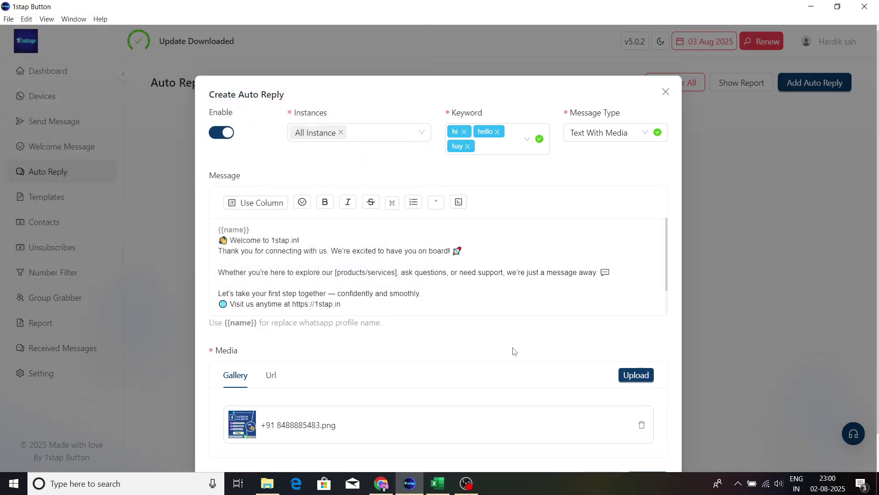
{"action": "scroll", "coordinate": [515, 351], "scroll_direction": "down", "scroll_amount": 1}
{"action": "left_click", "coordinate": [644, 438]}
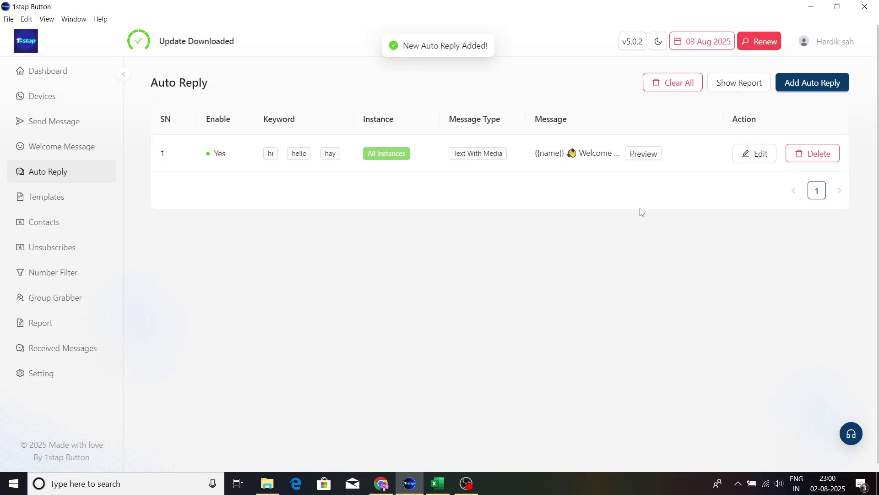
{"action": "left_click", "coordinate": [635, 154]}
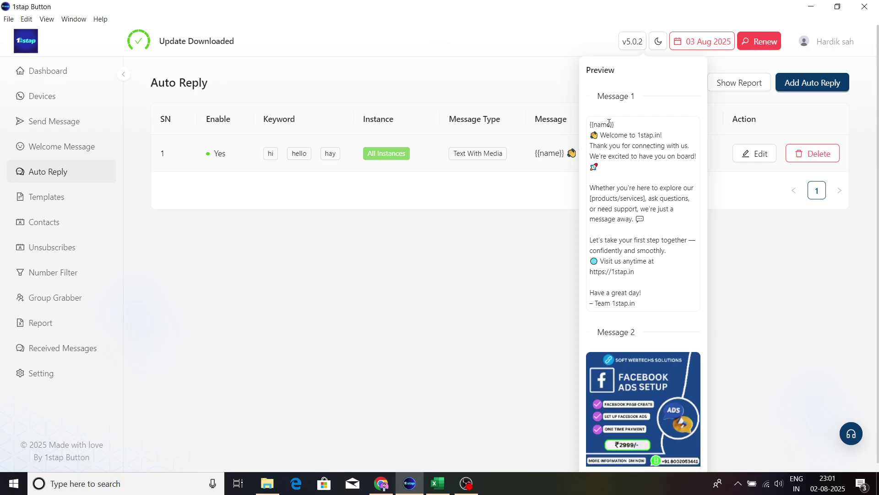
{"action": "scroll", "coordinate": [642, 251], "scroll_direction": "down", "scroll_amount": 1}
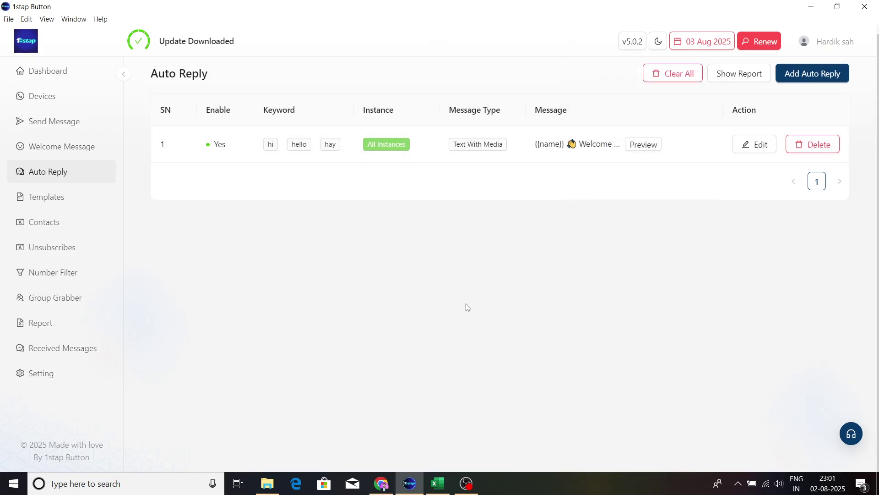
Step: Edit the auto reply and change its message type to Button With Media
{"action": "left_click", "coordinate": [761, 149]}
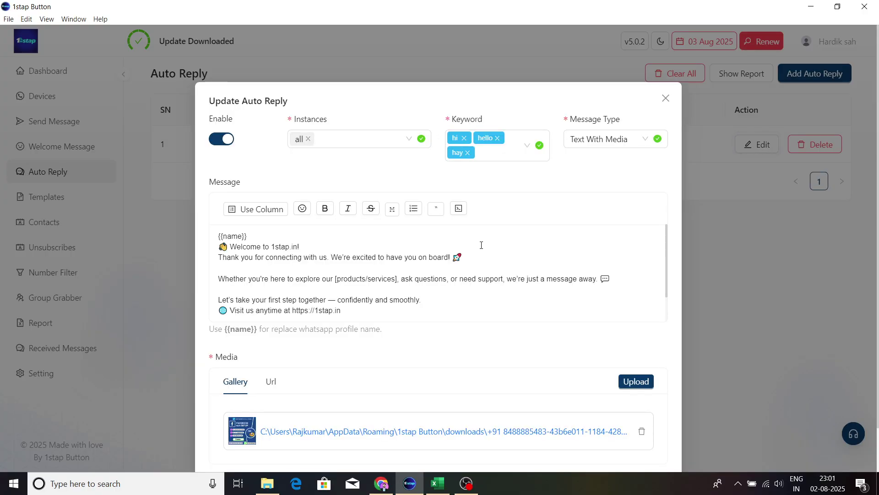
{"action": "left_click", "coordinate": [586, 143]}
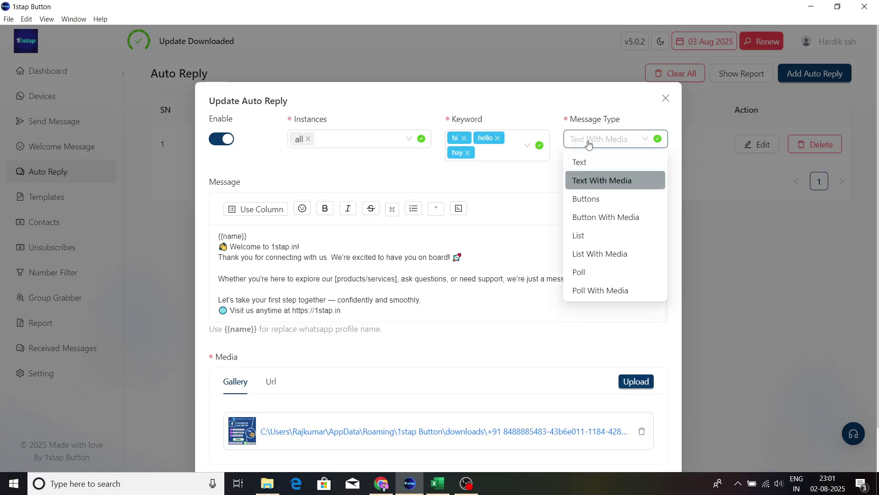
{"action": "left_click", "coordinate": [589, 201]}
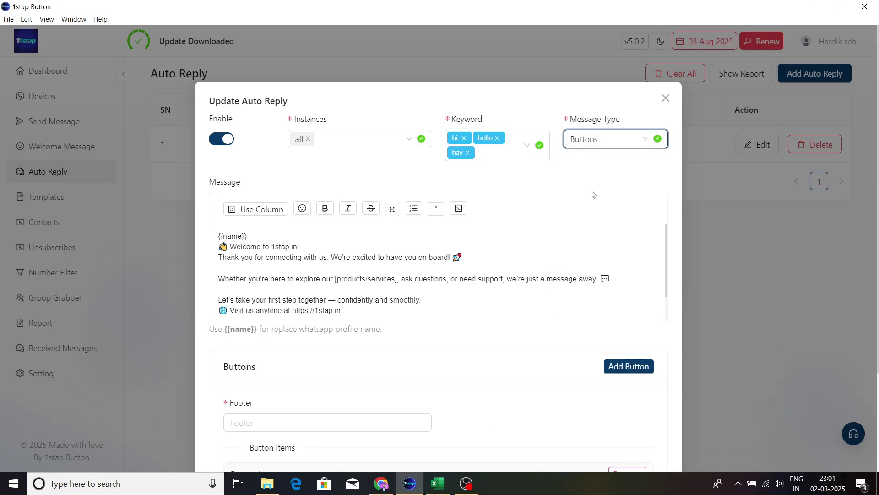
{"action": "left_click", "coordinate": [613, 144]}
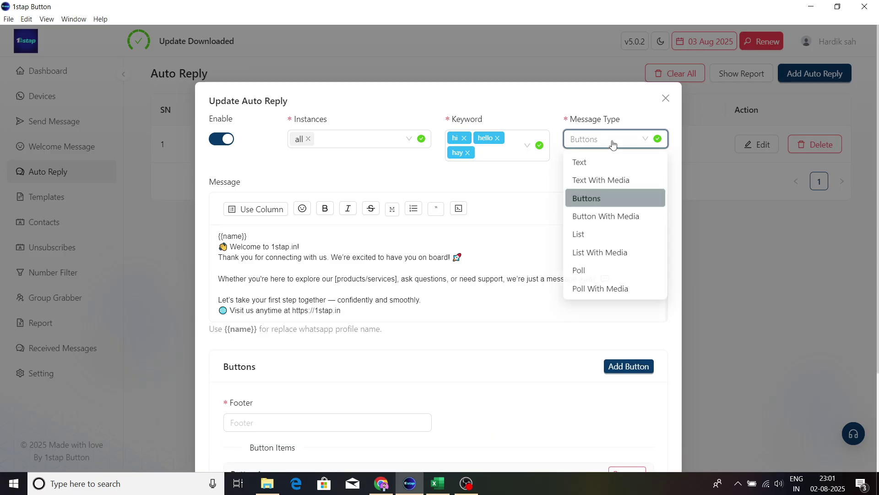
{"action": "left_click", "coordinate": [602, 217]}
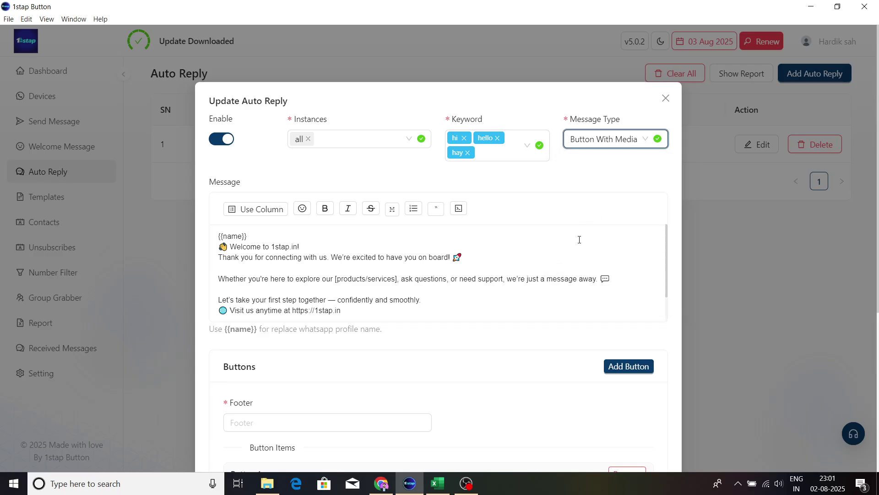
Step: Make Button 1 a URL Button titled 1stap
{"action": "scroll", "coordinate": [535, 288], "scroll_direction": "down", "scroll_amount": 5}
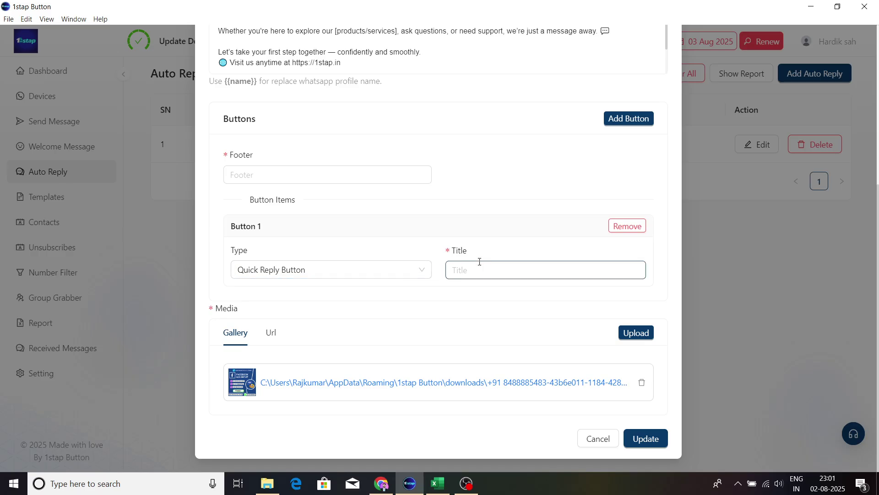
{"action": "left_click", "coordinate": [334, 276]}
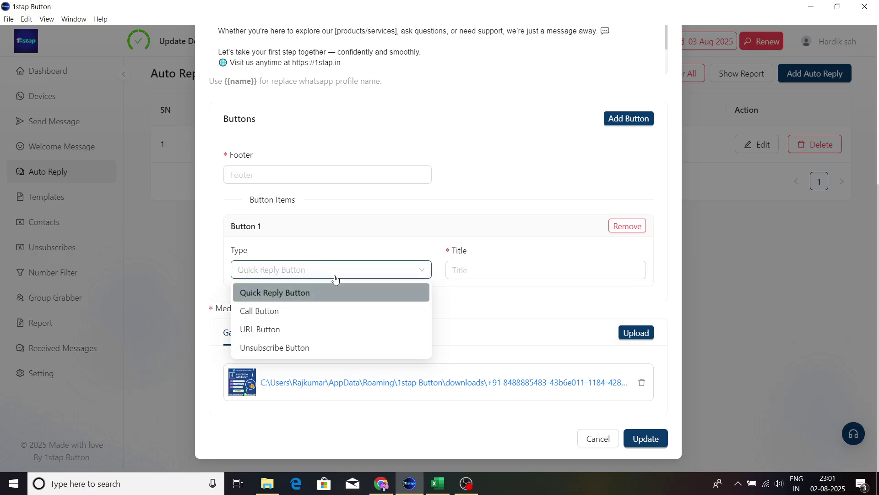
{"action": "left_click", "coordinate": [286, 328]}
{"action": "left_click", "coordinate": [473, 269]}
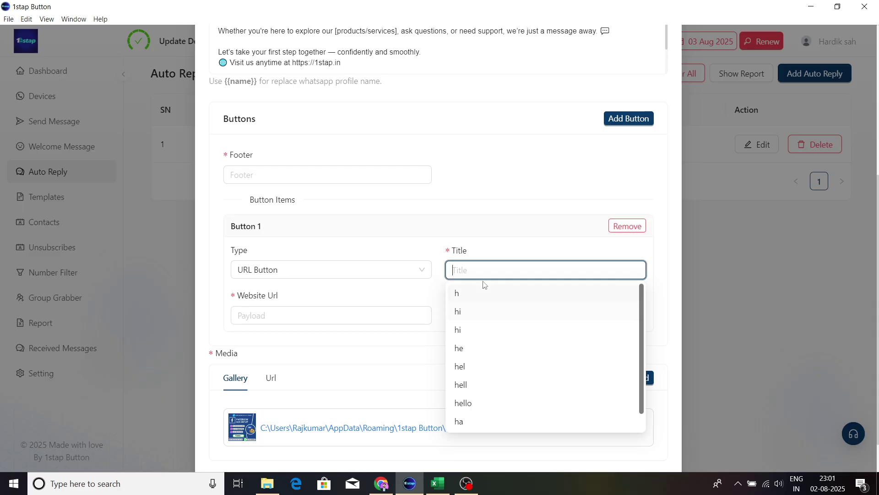
{"action": "type", "text": "On"}
{"action": "key", "text": "BackSpace"}
{"action": "type", "text": "1stap"}
{"action": "left_click", "coordinate": [483, 240]}
{"action": "left_click", "coordinate": [347, 315]}
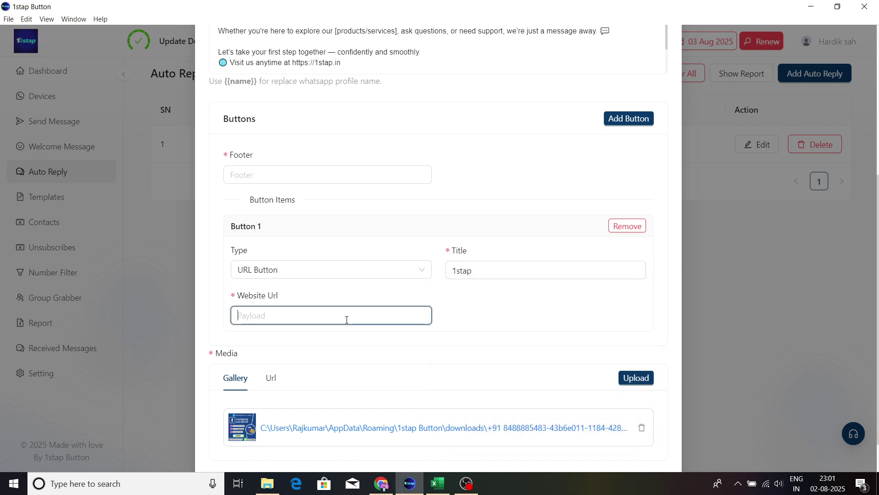
{"action": "left_click", "coordinate": [381, 483]}
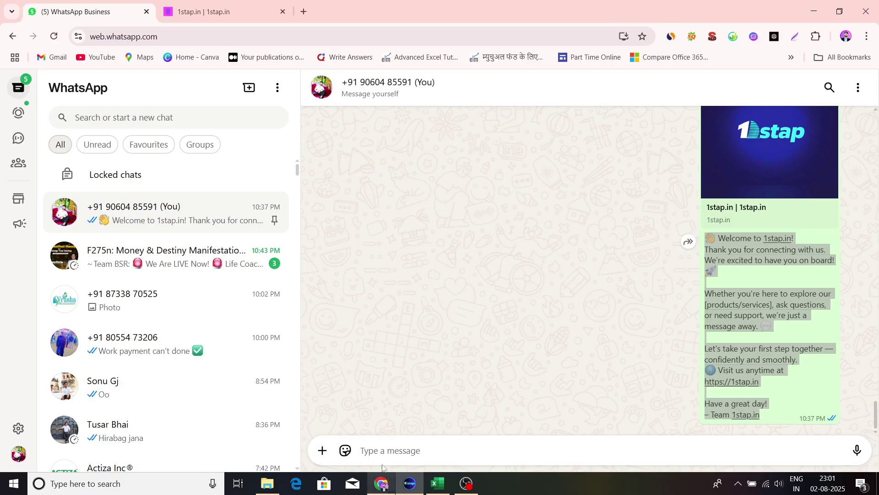
{"action": "left_click", "coordinate": [272, 5]}
{"action": "key", "text": "ctrl+c"}
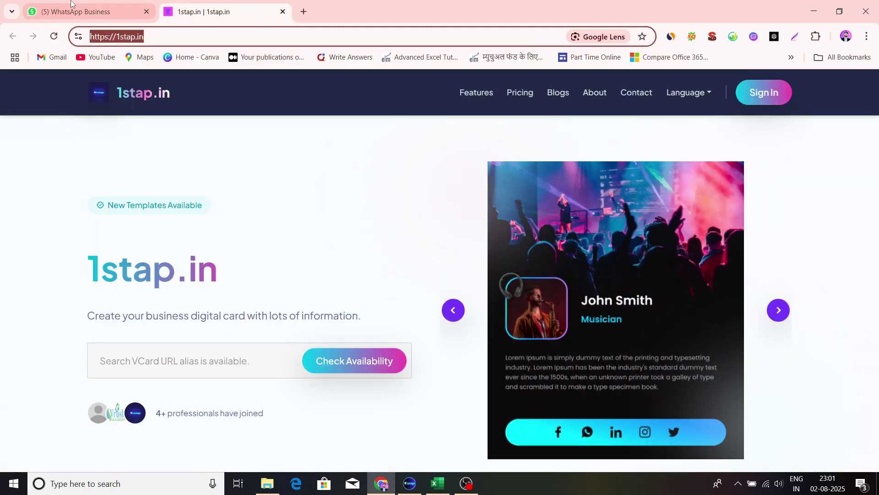
{"action": "left_click", "coordinate": [78, 11]}
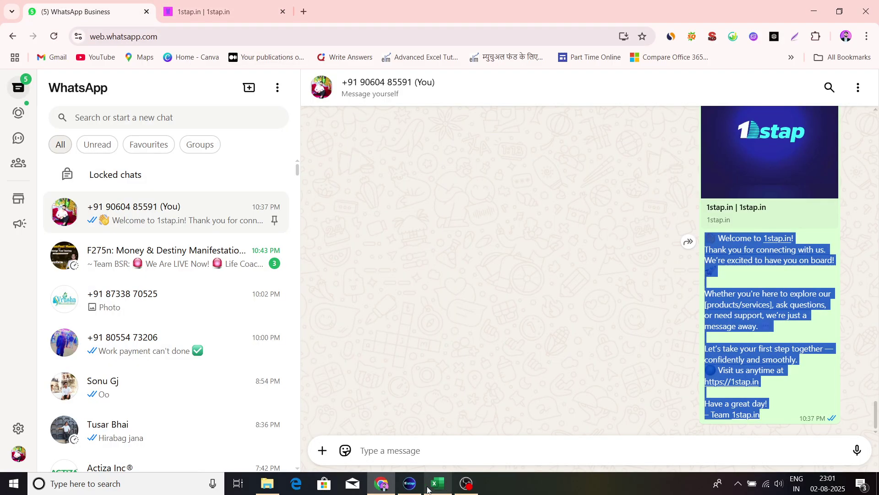
{"action": "left_click", "coordinate": [410, 483]}
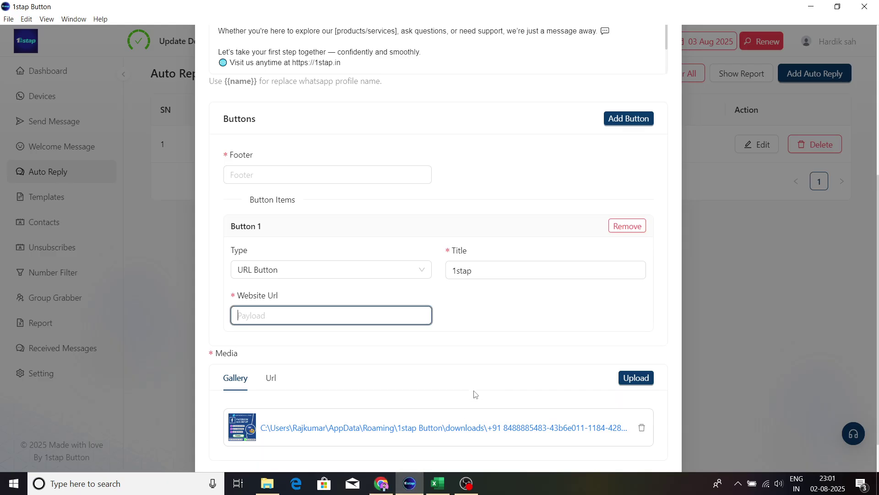
{"action": "key", "text": "ctrl+v"}
Step: Add the footer 'button' and update the auto reply
{"action": "scroll", "coordinate": [652, 412], "scroll_direction": "down", "scroll_amount": 1}
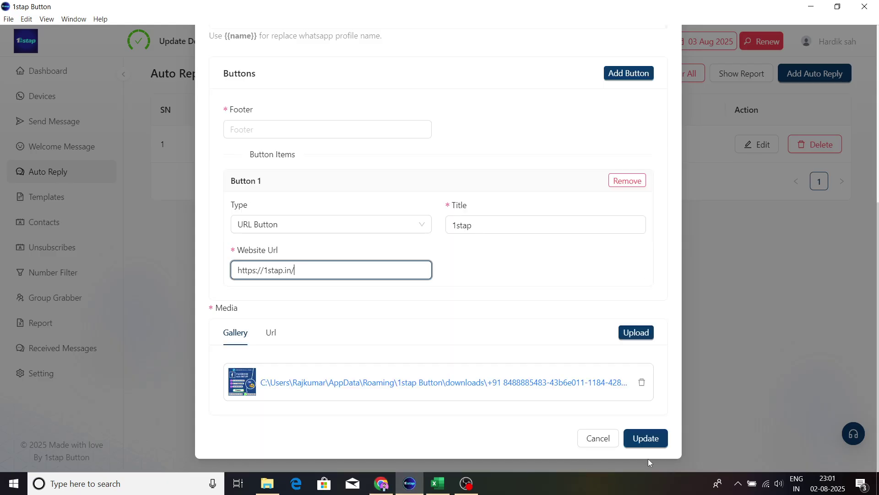
{"action": "left_click", "coordinate": [646, 440]}
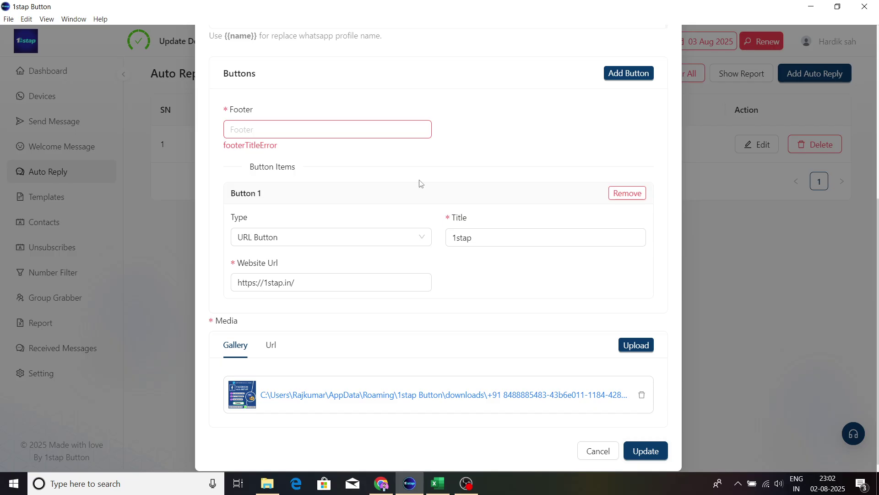
{"action": "left_click", "coordinate": [262, 127]}
{"action": "type", "text": "b"}
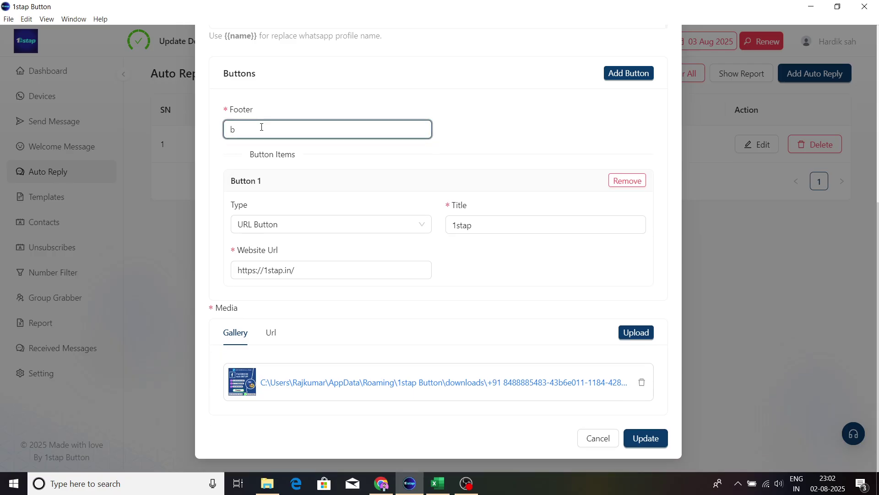
{"action": "type", "text": "utton"}
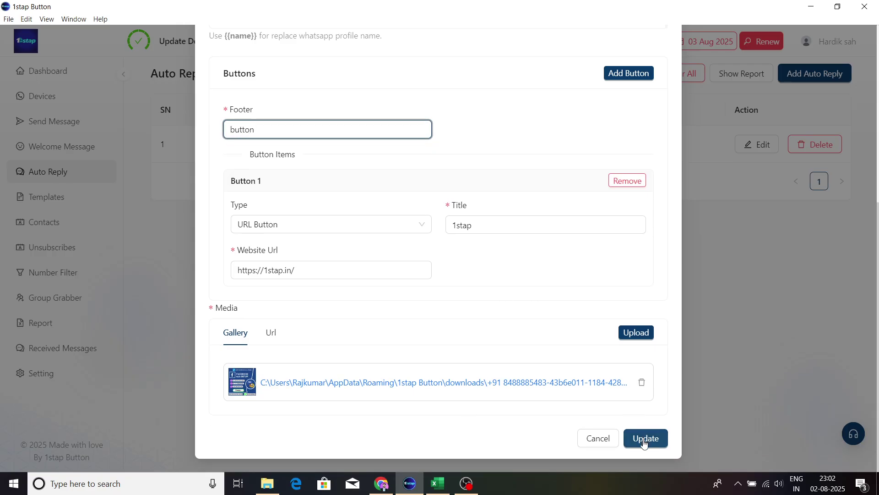
{"action": "left_click", "coordinate": [644, 440]}
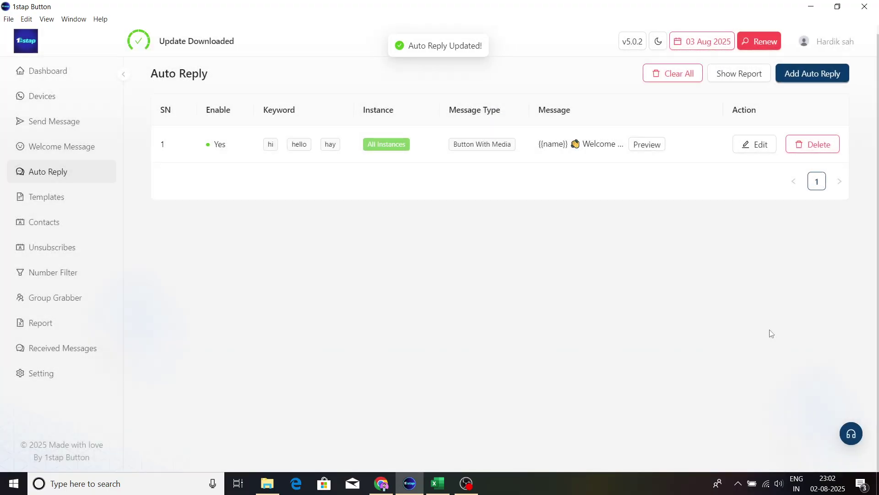
{"action": "left_click", "coordinate": [643, 146]}
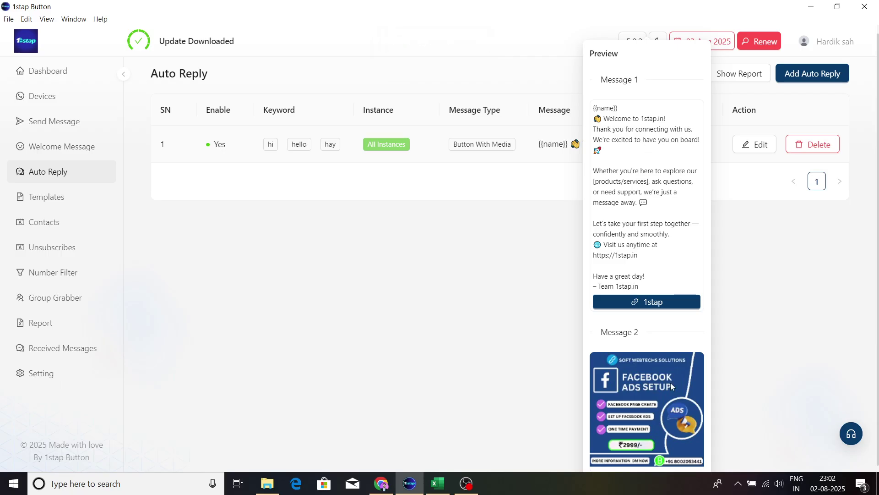
{"action": "scroll", "coordinate": [670, 383], "scroll_direction": "down", "scroll_amount": 3}
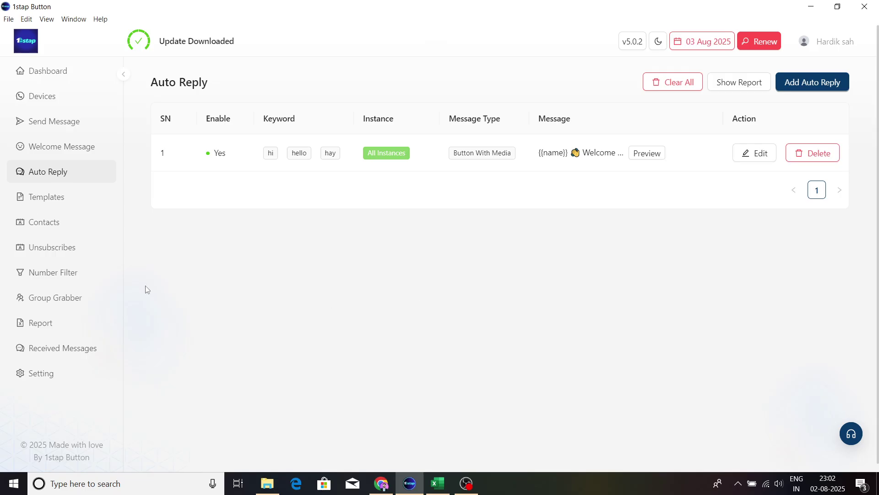
Step: Start a new template named 'welcome sms' with type Text With Media
{"action": "left_click", "coordinate": [57, 207]}
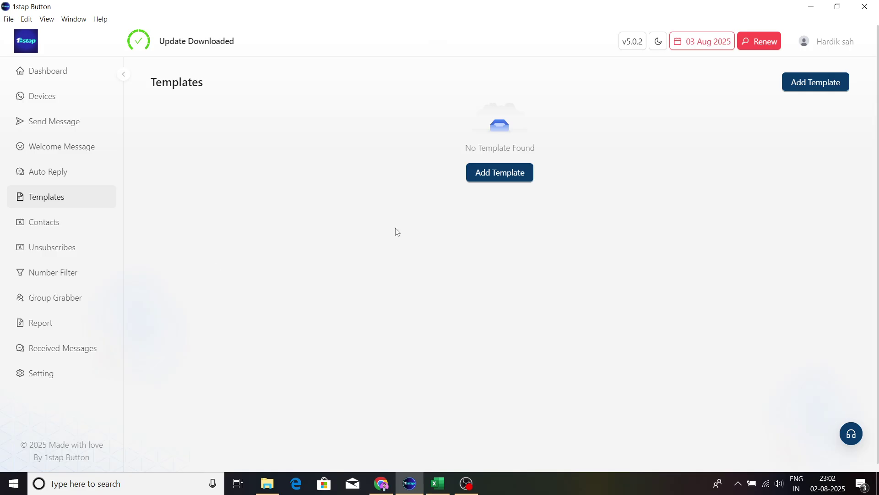
{"action": "left_click", "coordinate": [478, 180]}
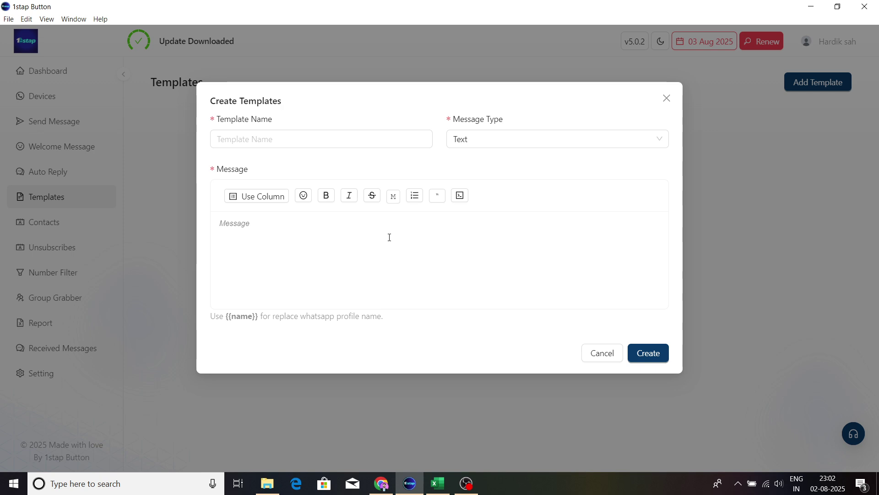
{"action": "left_click", "coordinate": [320, 140]}
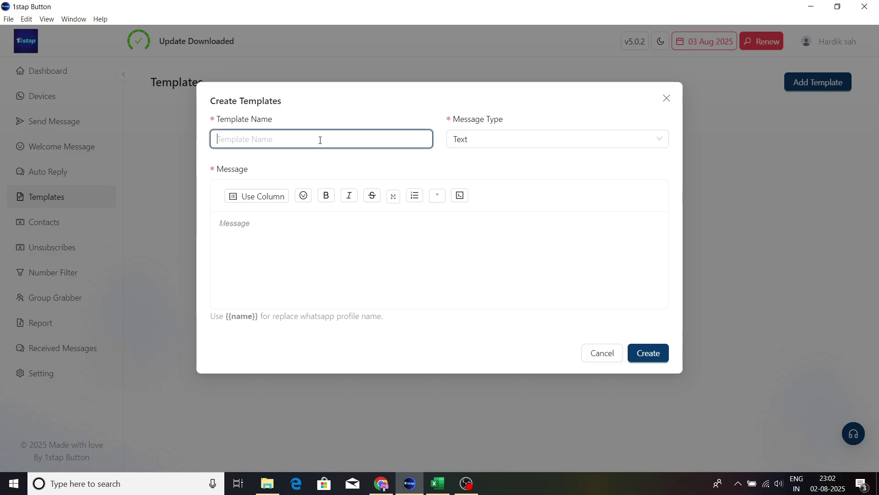
{"action": "type", "text": "welcome sms"}
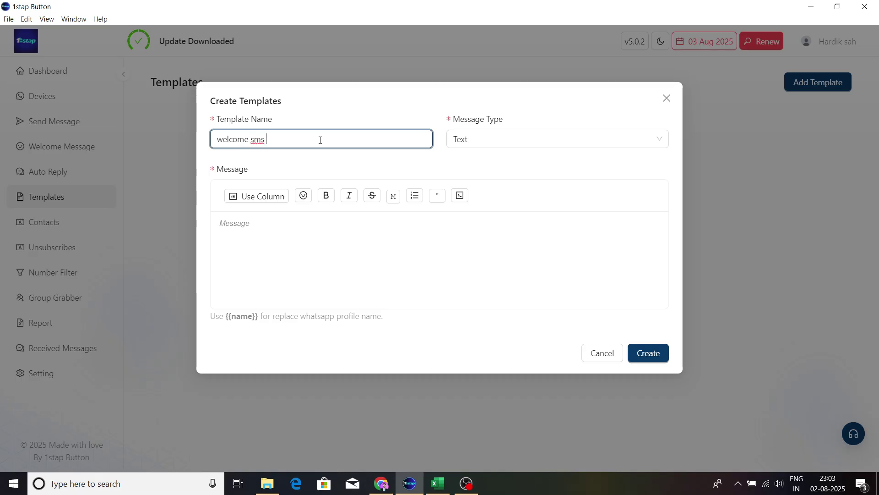
{"action": "left_click", "coordinate": [472, 138]}
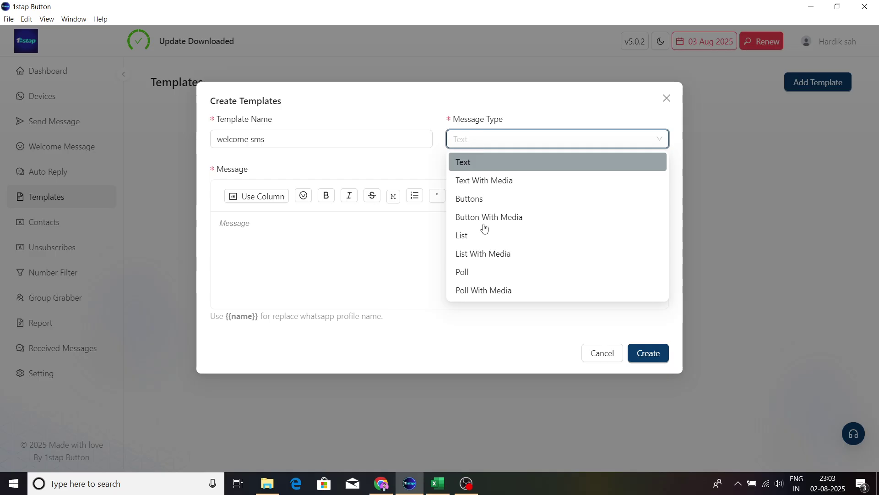
{"action": "left_click", "coordinate": [499, 183]}
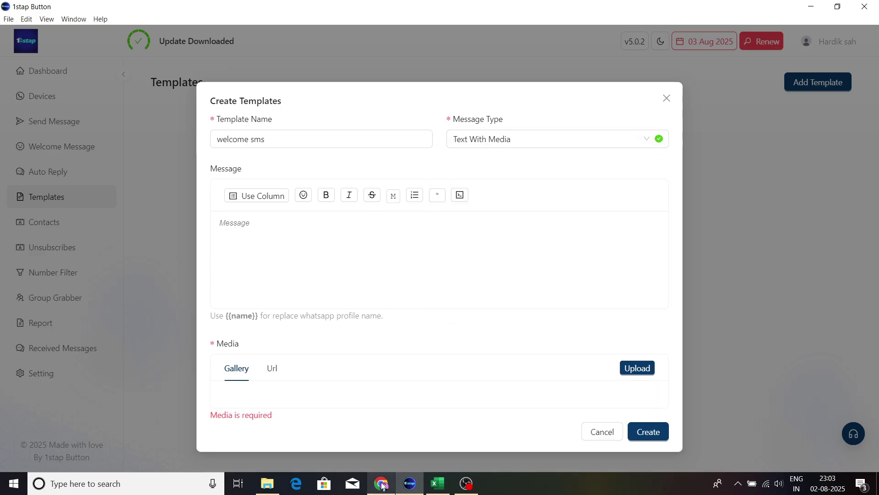
Step: Paste the welcome message, attach the Facebook ads image, and create the template
{"action": "left_click", "coordinate": [382, 483]}
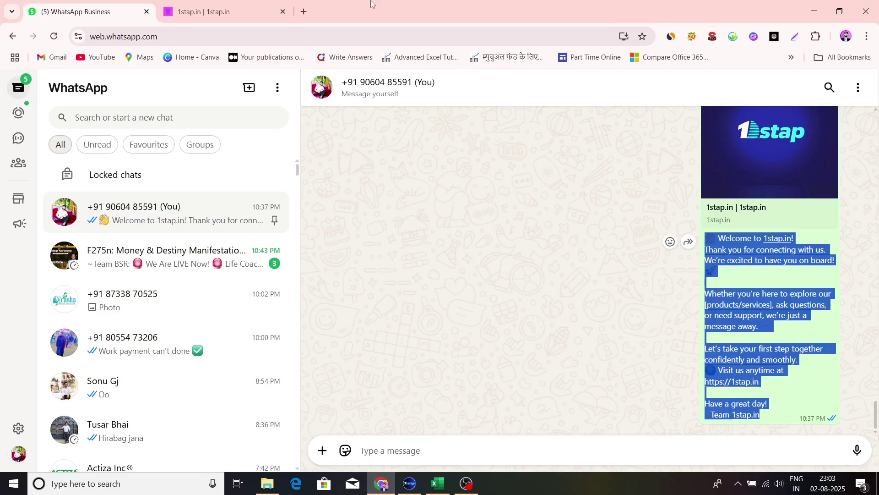
{"action": "left_click", "coordinate": [410, 483]}
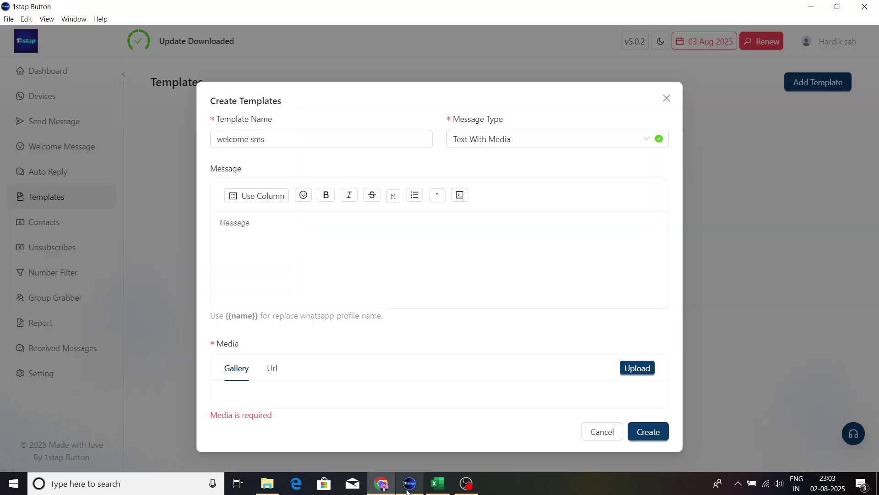
{"action": "key", "text": "ctrl+v"}
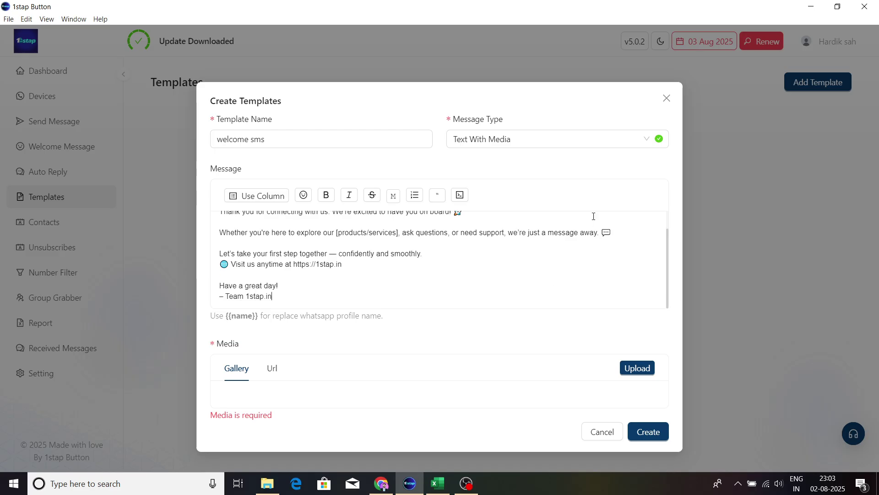
{"action": "left_click", "coordinate": [639, 368]}
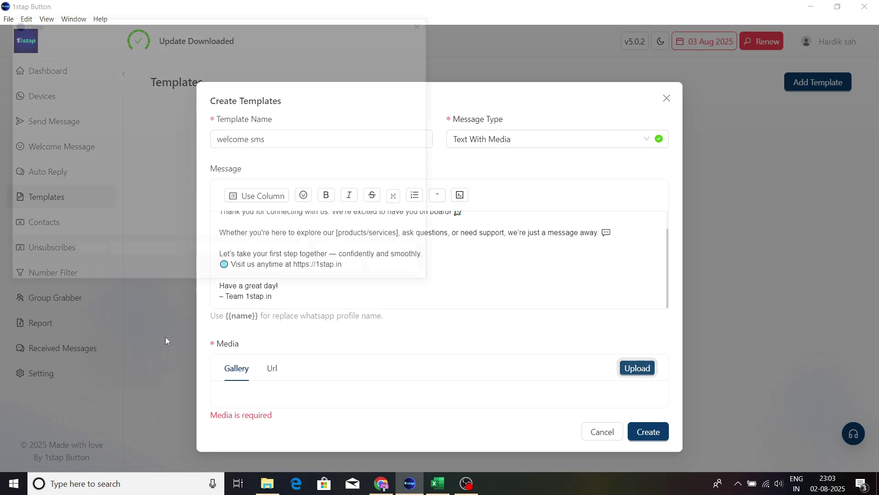
{"action": "scroll", "coordinate": [131, 230], "scroll_direction": "down", "scroll_amount": 3}
{"action": "left_click", "coordinate": [142, 197]}
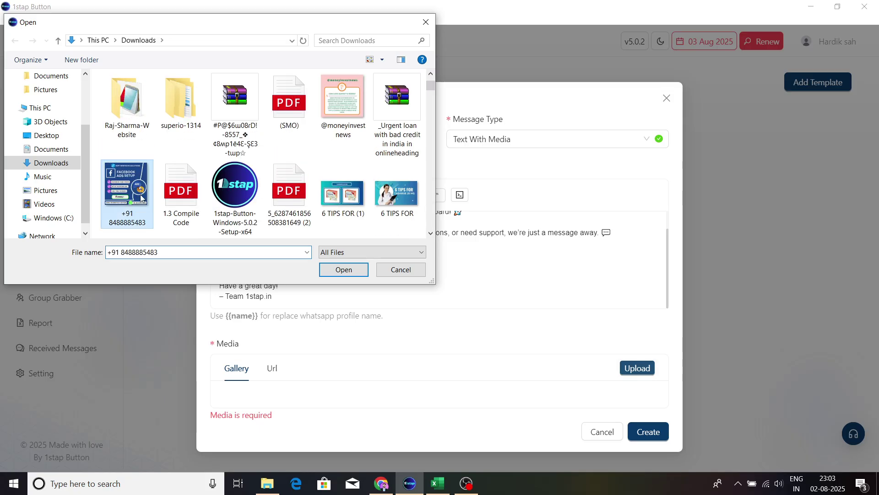
{"action": "left_click", "coordinate": [346, 271]}
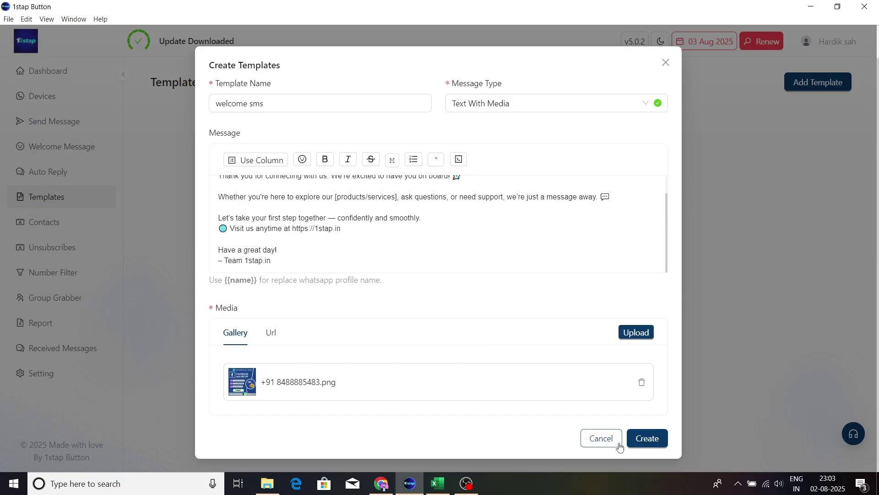
{"action": "left_click", "coordinate": [638, 444]}
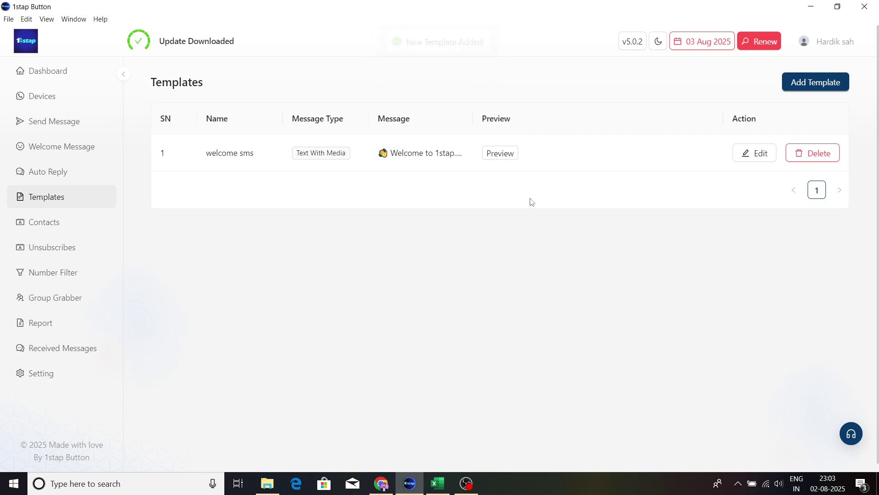
{"action": "left_click", "coordinate": [62, 228]}
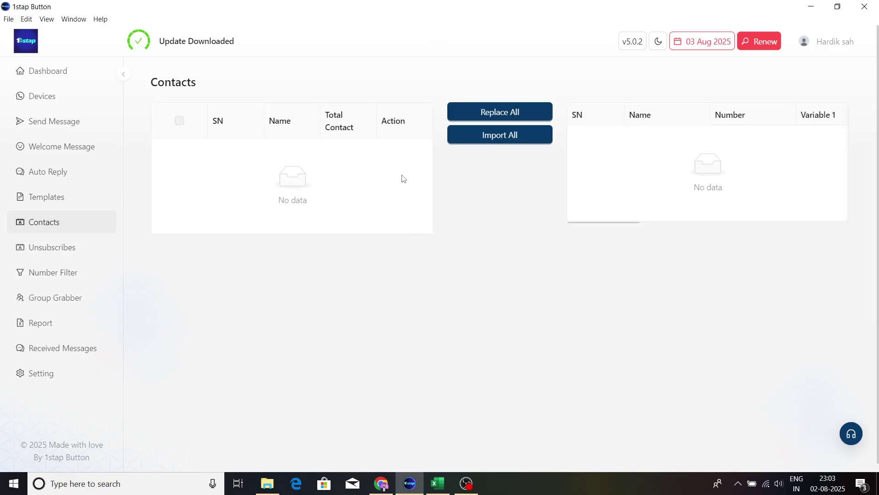
Step: Try Import All on the empty Contacts page, then move to Unsubscribes
{"action": "left_click", "coordinate": [500, 136]}
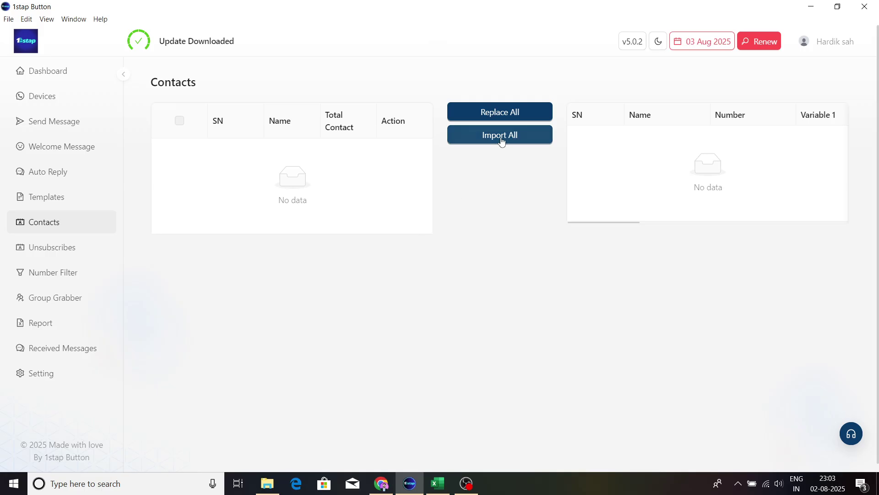
{"action": "scroll", "coordinate": [370, 266], "scroll_direction": "down", "scroll_amount": 1}
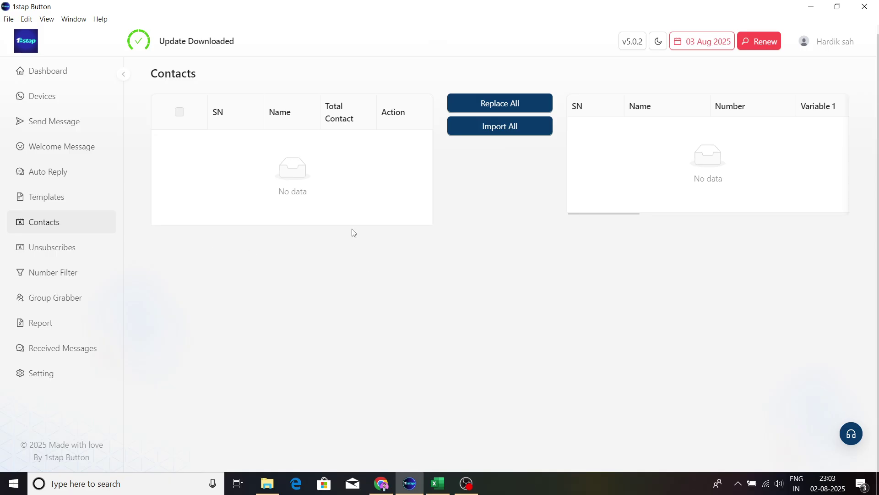
{"action": "left_click", "coordinate": [64, 257]}
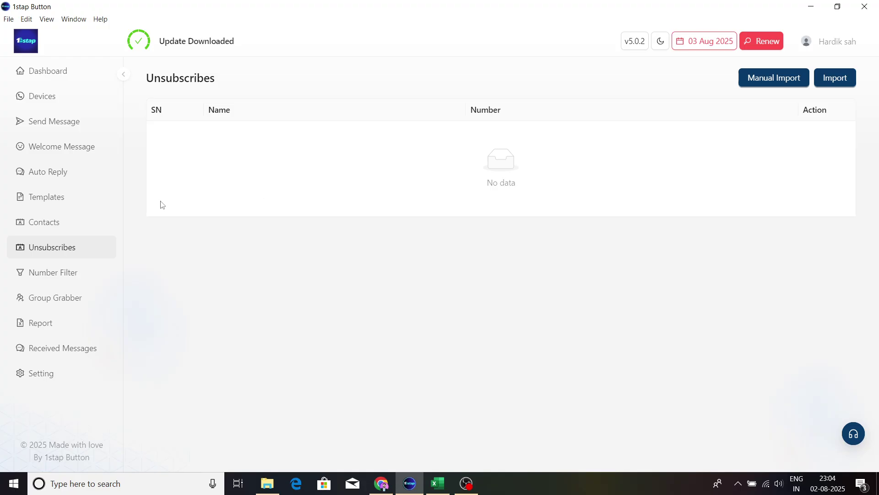
Step: Run the Number Filter with no numbers entered
{"action": "left_click", "coordinate": [57, 281]}
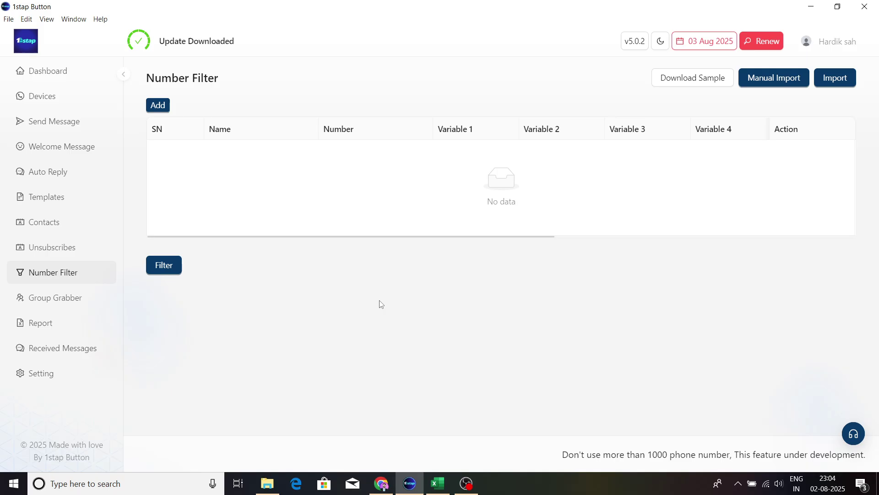
{"action": "left_click", "coordinate": [174, 266]}
Step: Browse Group Grabber and the Message Report, ending on Received Messages
{"action": "left_click", "coordinate": [53, 306]}
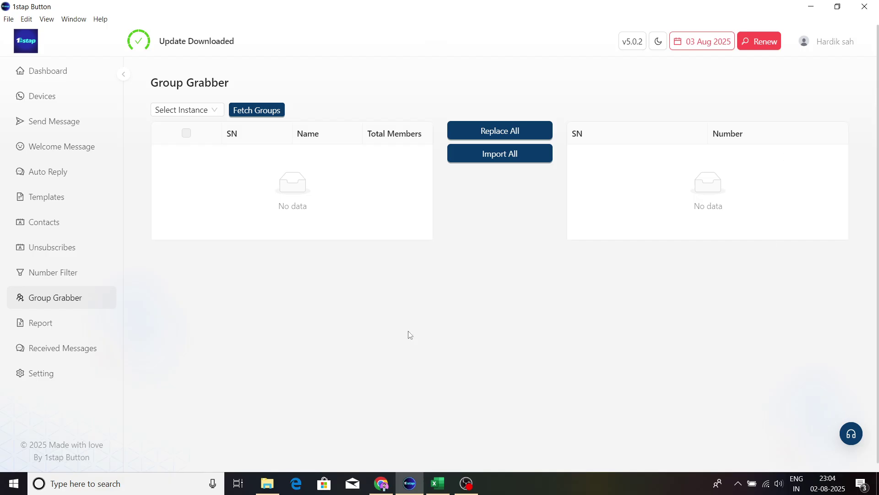
{"action": "scroll", "coordinate": [410, 334], "scroll_direction": "down", "scroll_amount": 1}
{"action": "left_click", "coordinate": [61, 318]}
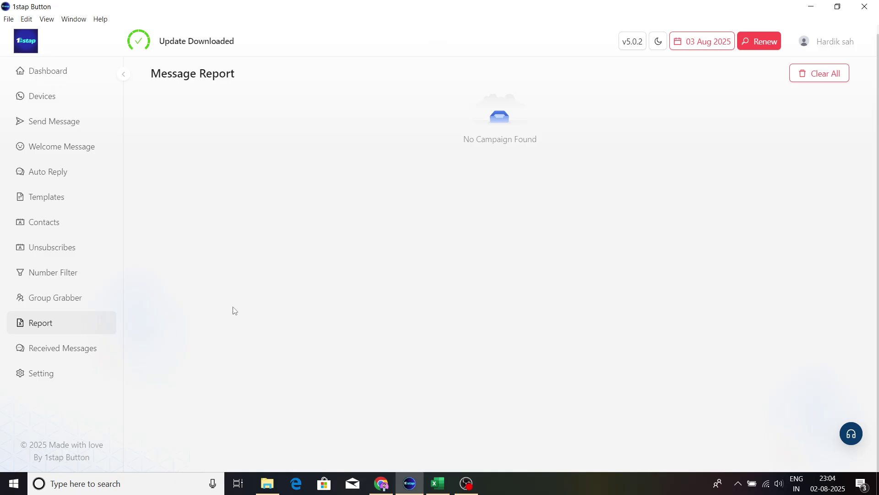
{"action": "left_click", "coordinate": [44, 354]}
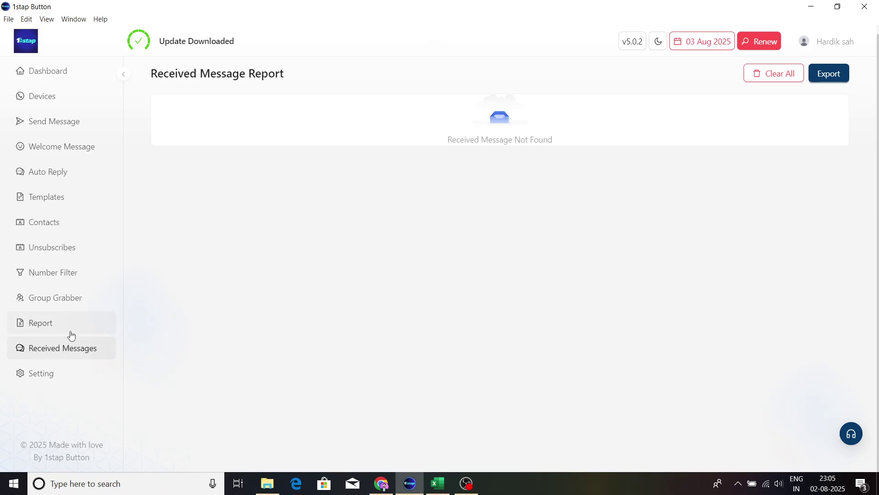
Step: In Sending Message settings, keep switch-account count at 1 and parallel messages off
{"action": "left_click", "coordinate": [38, 383]}
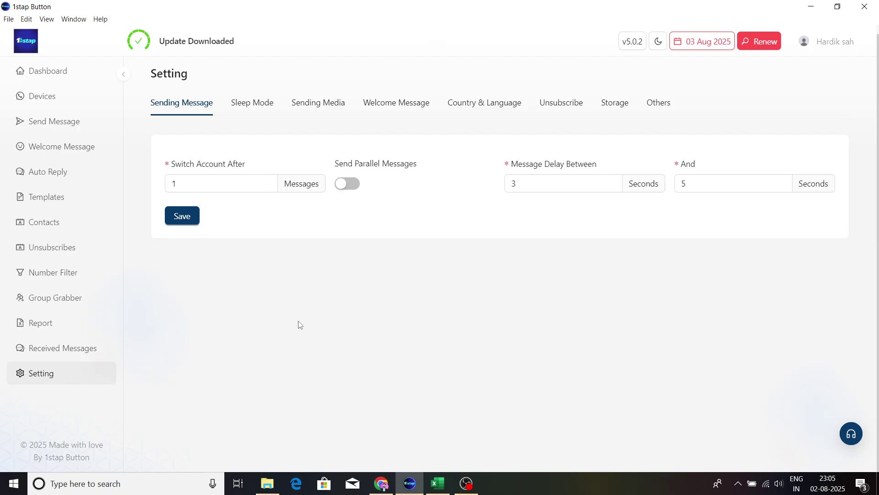
{"action": "left_click", "coordinate": [249, 187]}
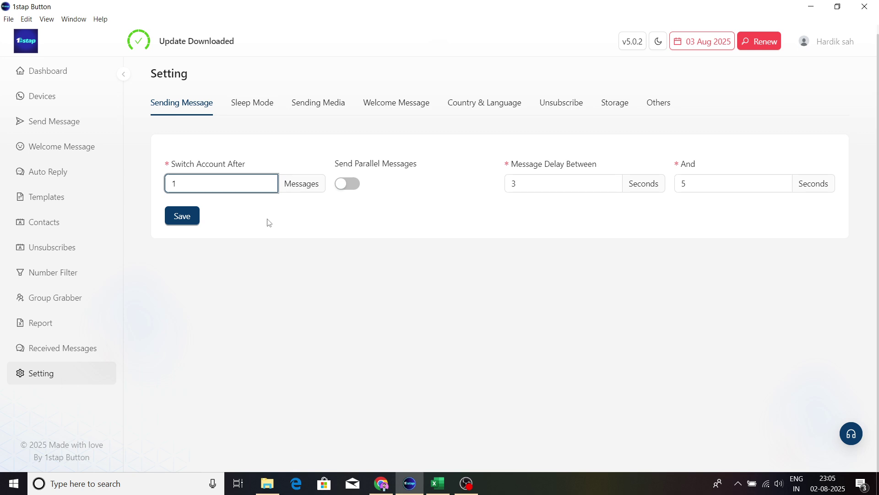
{"action": "left_click", "coordinate": [304, 185]}
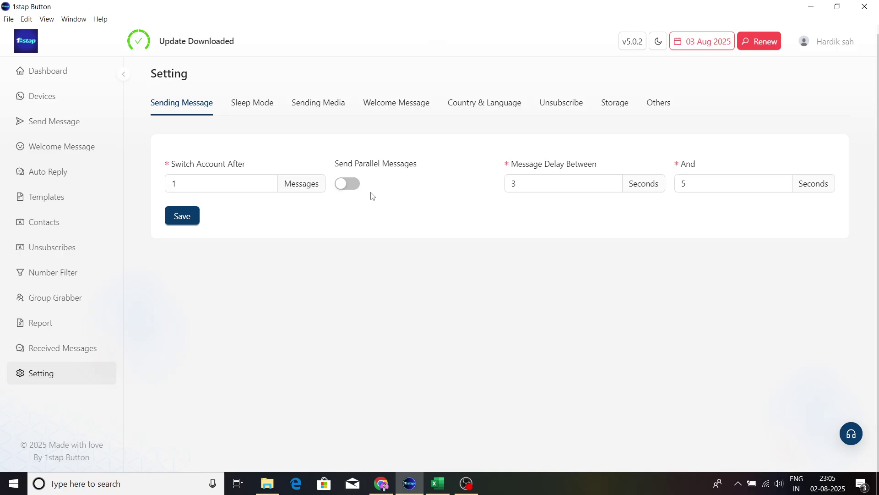
{"action": "left_click", "coordinate": [345, 186]}
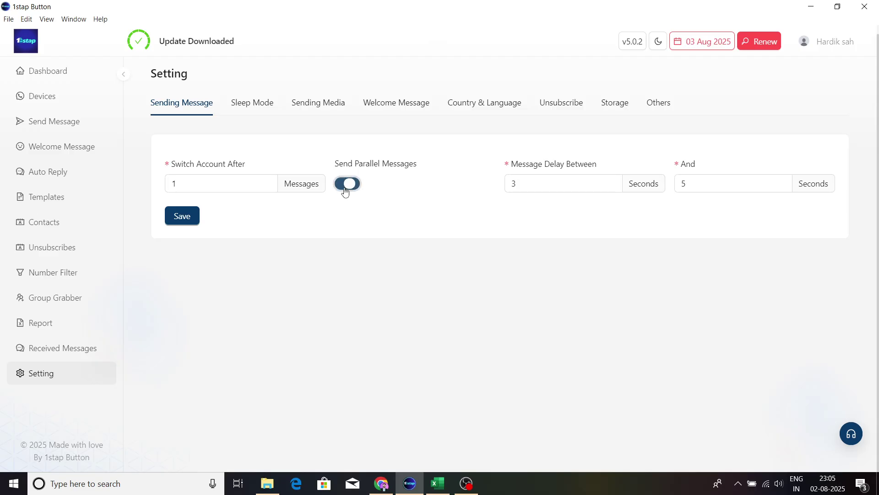
{"action": "left_click", "coordinate": [346, 186]}
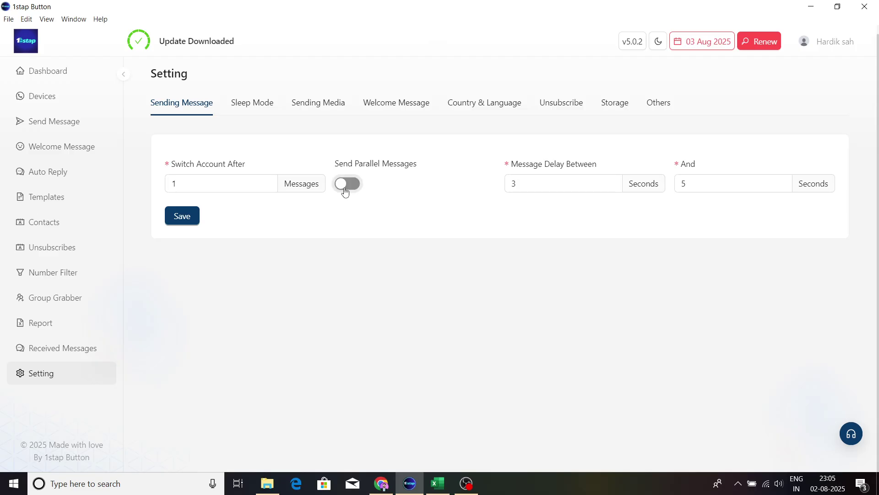
Step: Set the message delay range to between 5 and 8 seconds
{"action": "left_click", "coordinate": [548, 180]}
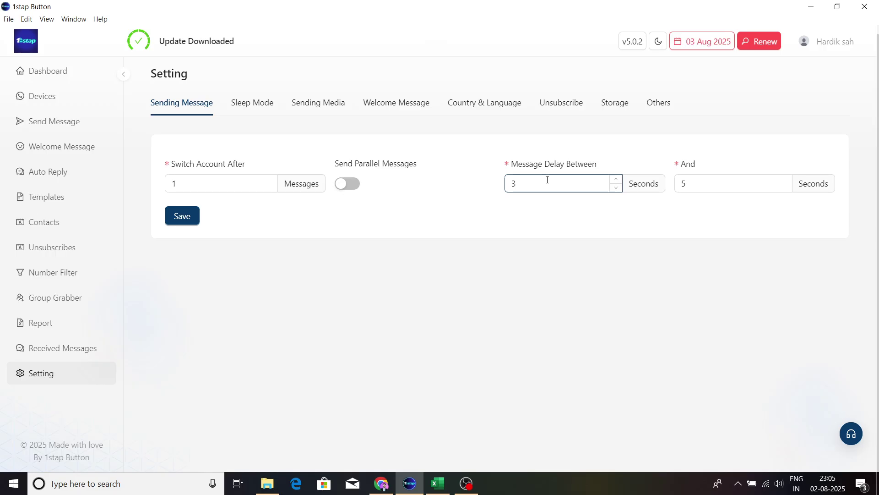
{"action": "key", "text": "BackSpace"}
{"action": "type", "text": "5"}
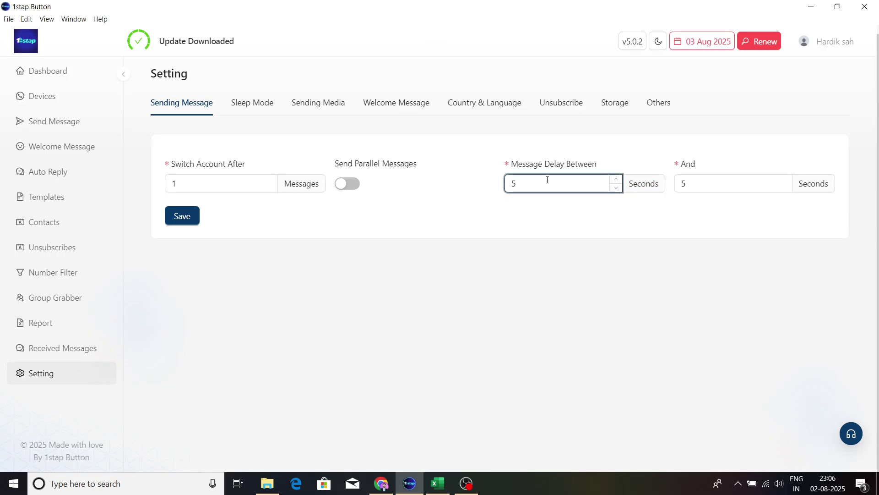
{"action": "left_click", "coordinate": [716, 189]}
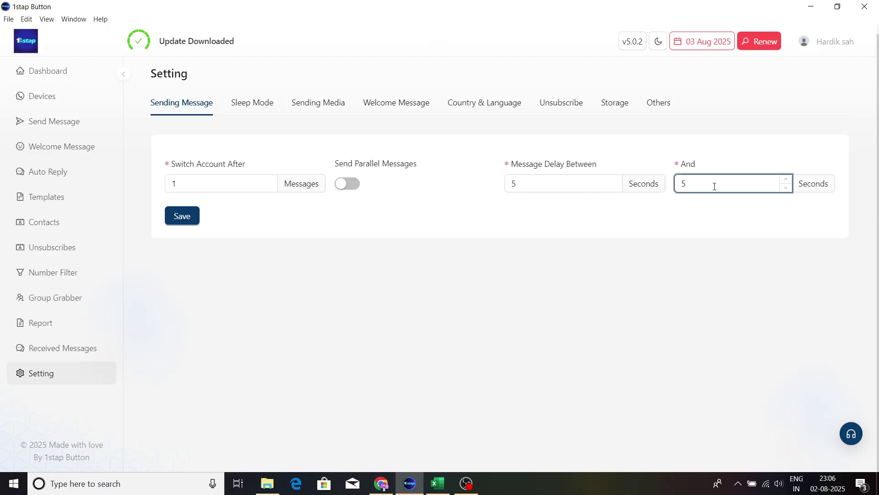
{"action": "key", "text": "BackSpace"}
{"action": "type", "text": "8"}
{"action": "left_click", "coordinate": [823, 182]}
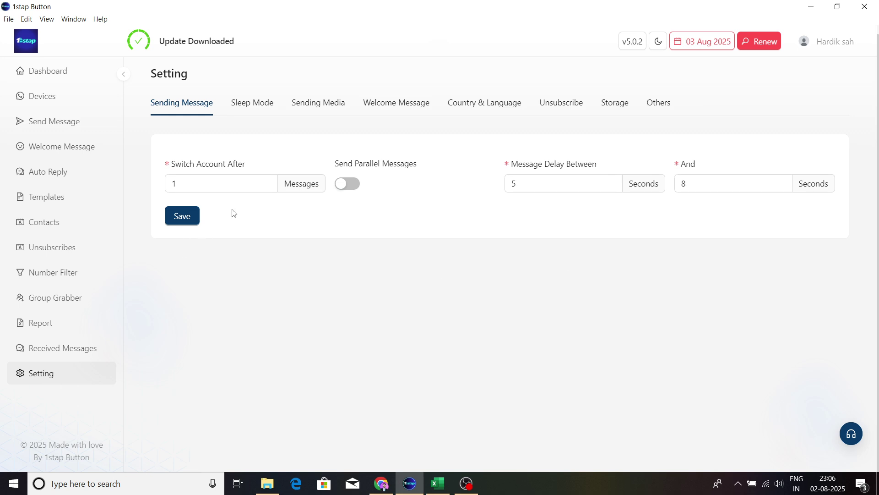
{"action": "left_click", "coordinate": [250, 110]}
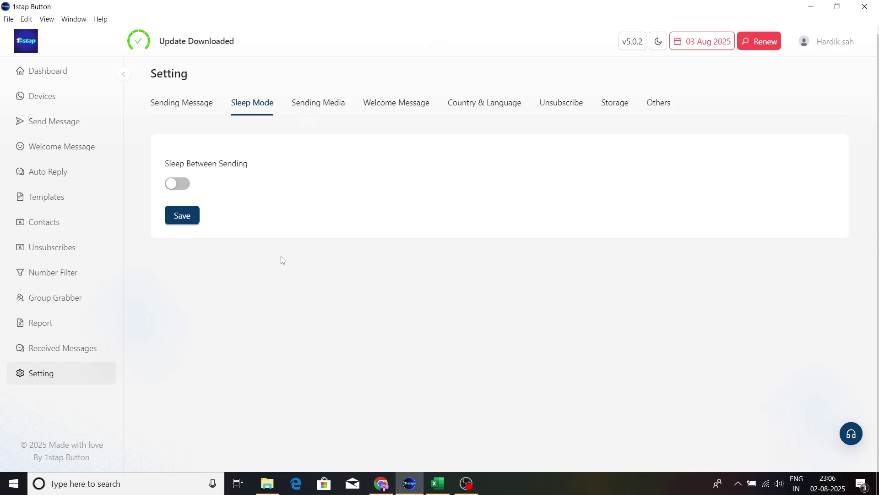
Step: Leave sleep mode off, then look over the Media and Welcome Message tabs
{"action": "left_click", "coordinate": [176, 186]}
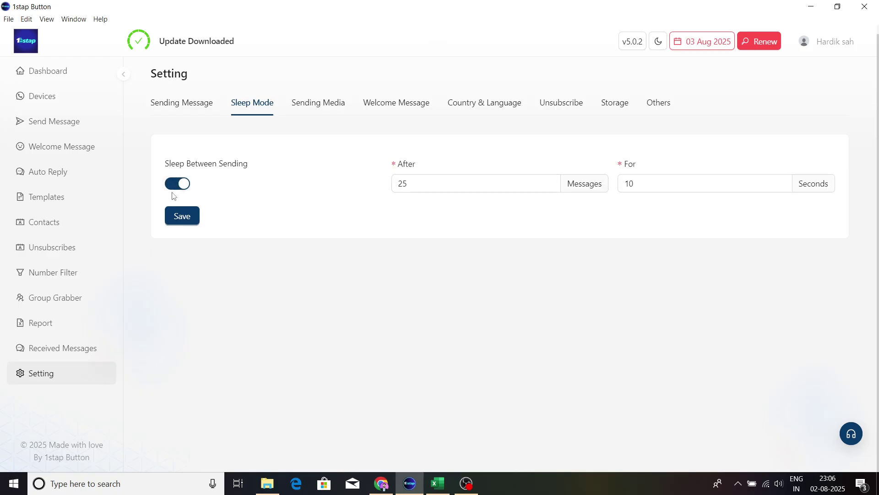
{"action": "left_click", "coordinate": [179, 184]}
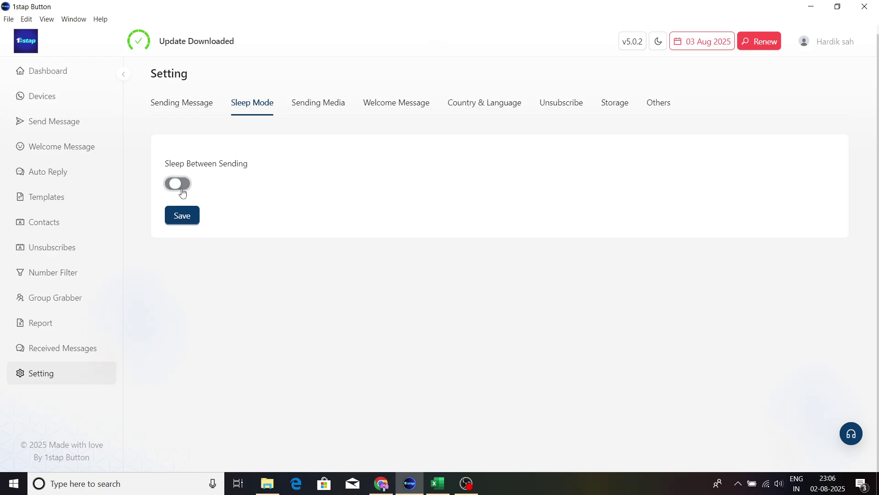
{"action": "left_click", "coordinate": [312, 108]}
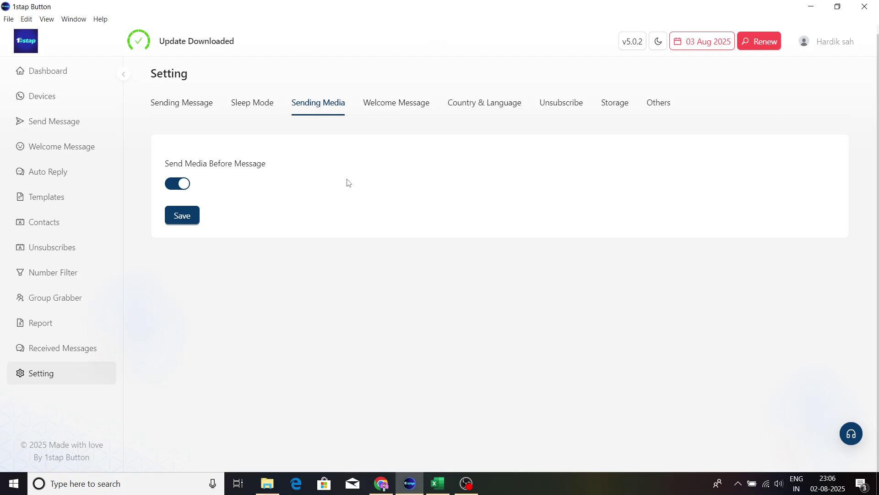
{"action": "left_click", "coordinate": [399, 115]}
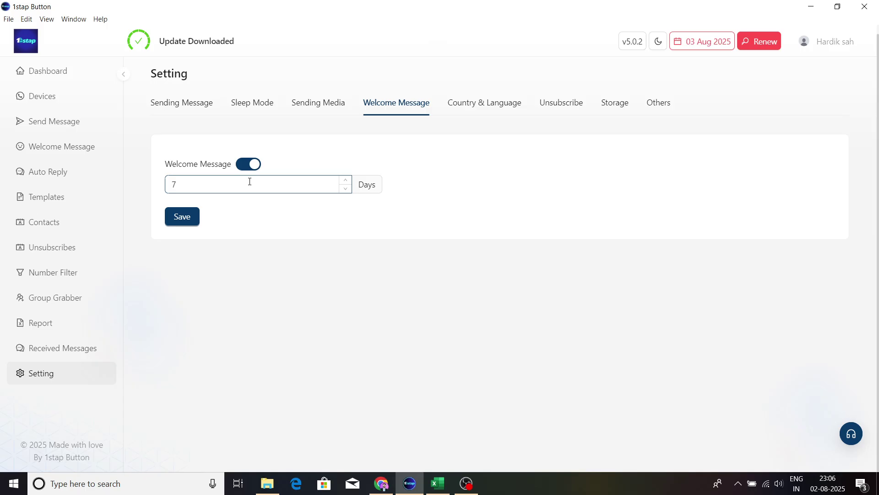
Step: Review the Country & Language, Unsubscribe, Storage and Others tabs, then return to Dashboard
{"action": "left_click", "coordinate": [475, 102]}
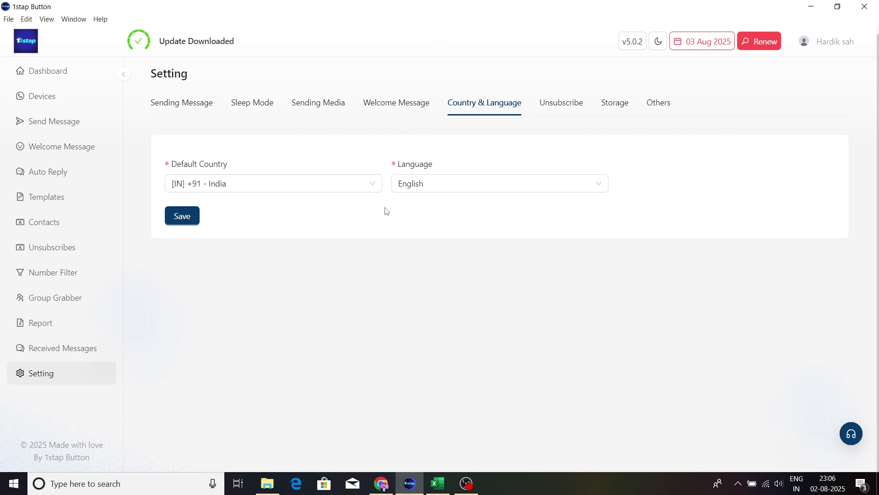
{"action": "left_click", "coordinate": [582, 110]}
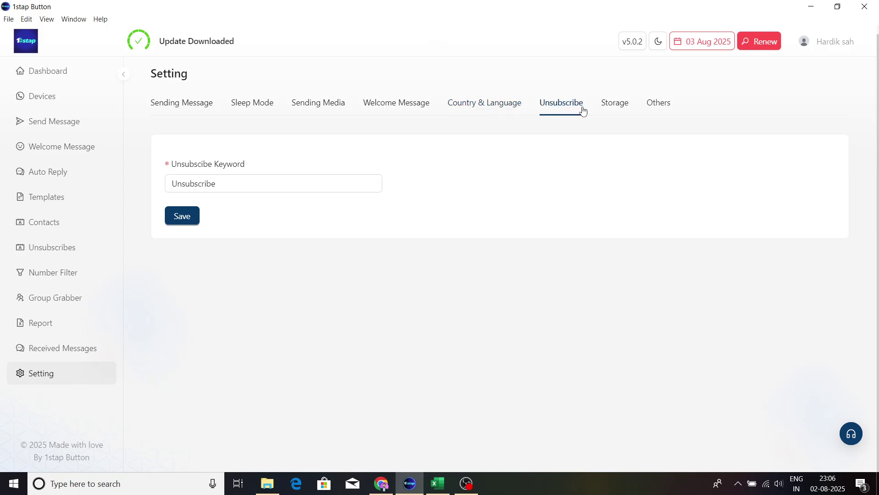
{"action": "left_click", "coordinate": [351, 180]}
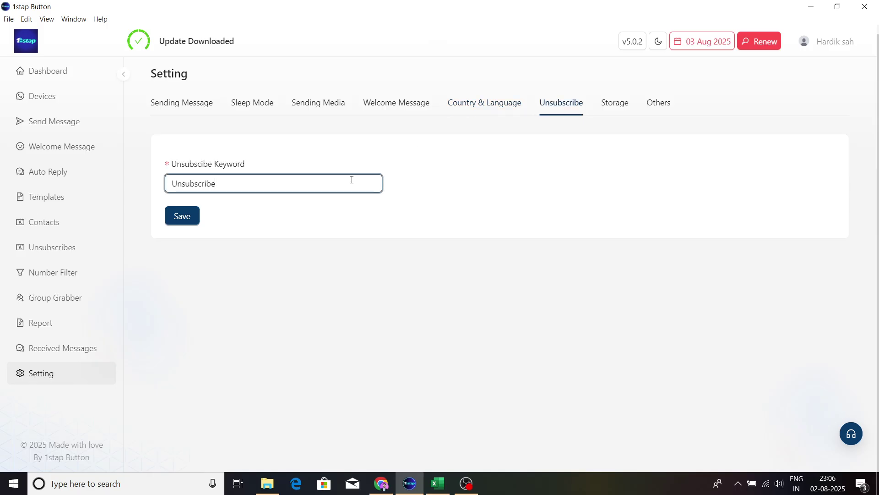
{"action": "left_click", "coordinate": [634, 110]}
{"action": "left_click", "coordinate": [626, 110]}
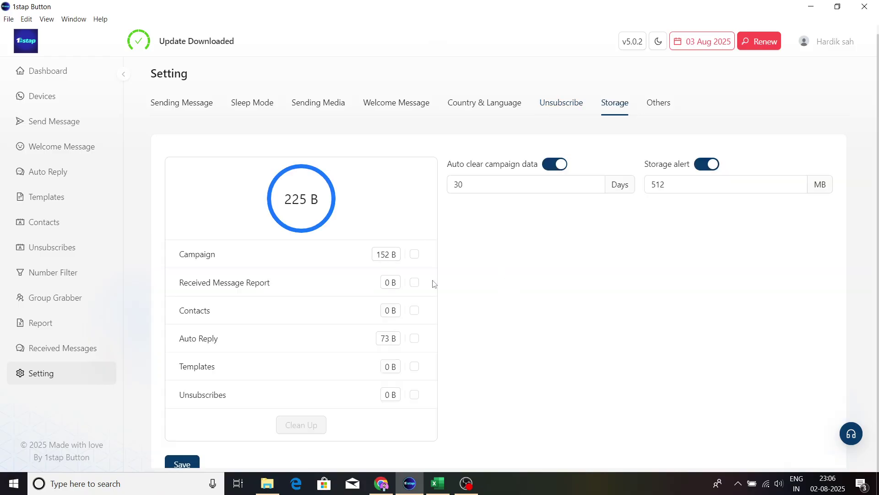
{"action": "scroll", "coordinate": [458, 261], "scroll_direction": "down", "scroll_amount": 1}
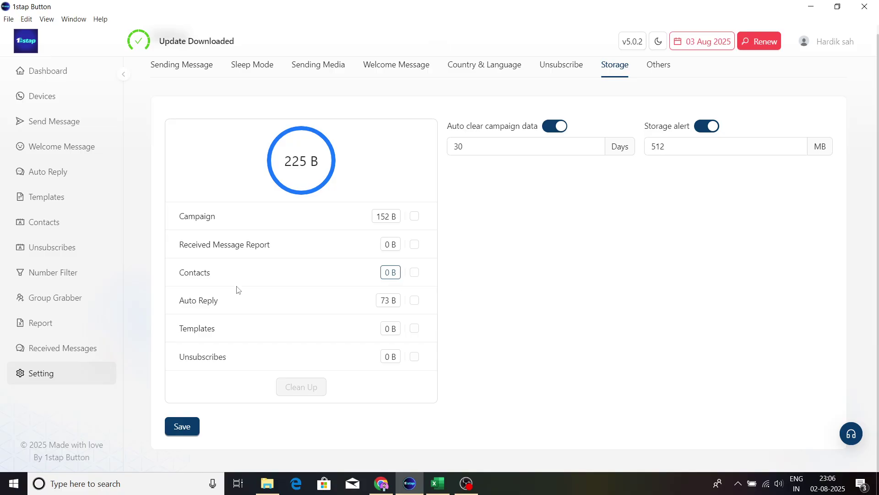
{"action": "scroll", "coordinate": [367, 244], "scroll_direction": "up", "scroll_amount": 1}
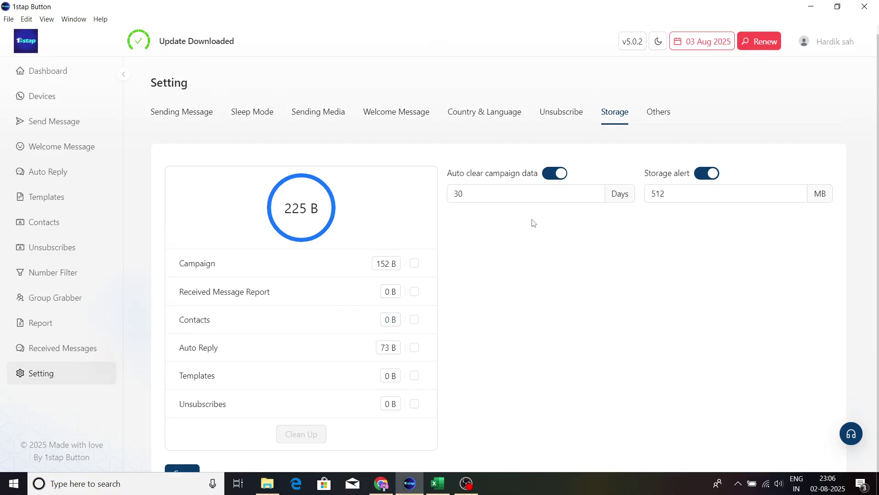
{"action": "left_click", "coordinate": [659, 113]}
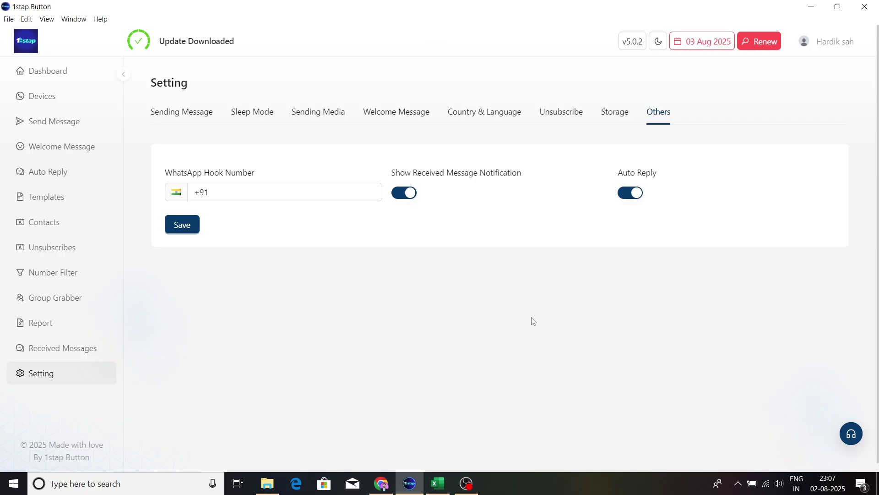
{"action": "left_click", "coordinate": [36, 75]}
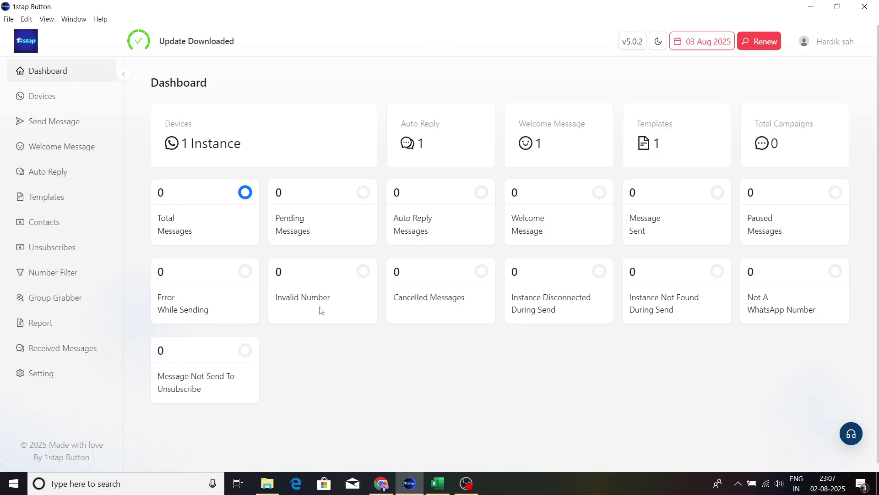
Step: Visit the Devices, Send Message, Auto Reply, Templates, Contacts and Unsubscribes pages
{"action": "left_click", "coordinate": [65, 105]}
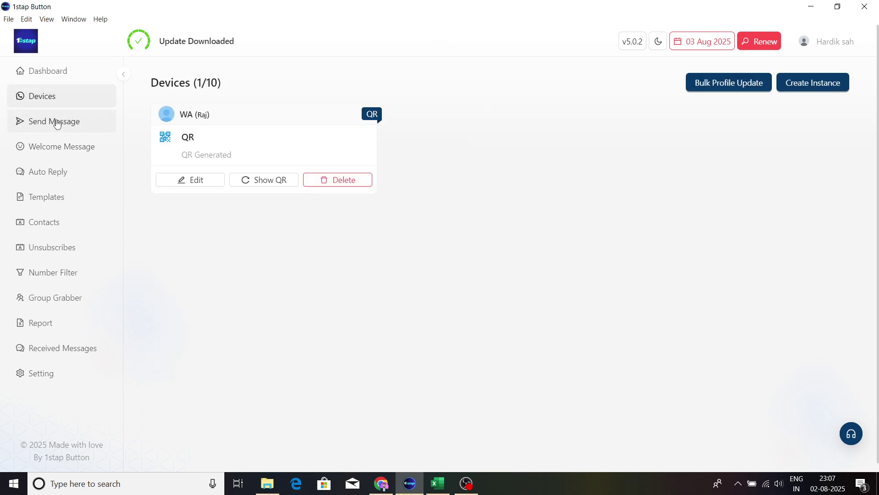
{"action": "left_click", "coordinate": [57, 124]}
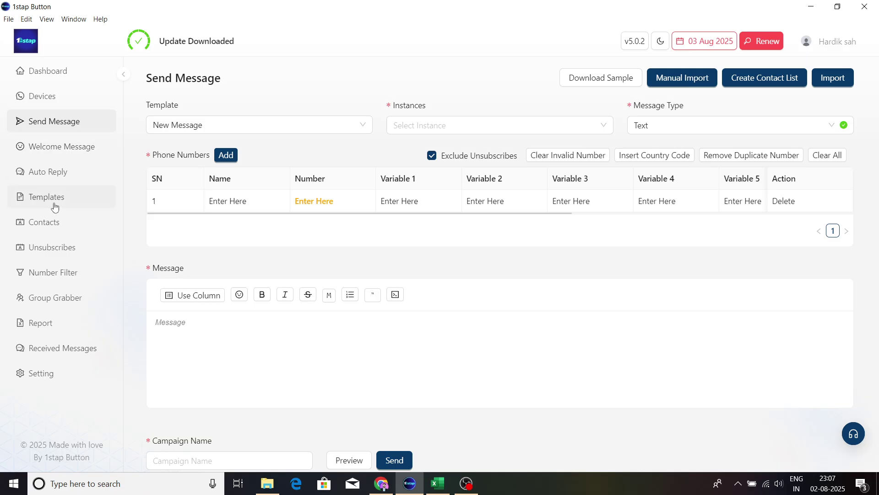
{"action": "left_click", "coordinate": [64, 171]}
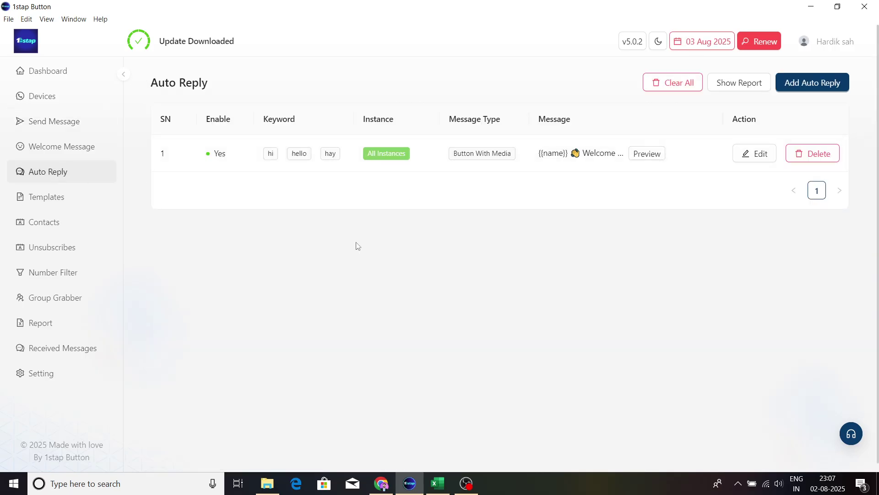
{"action": "left_click", "coordinate": [84, 199]}
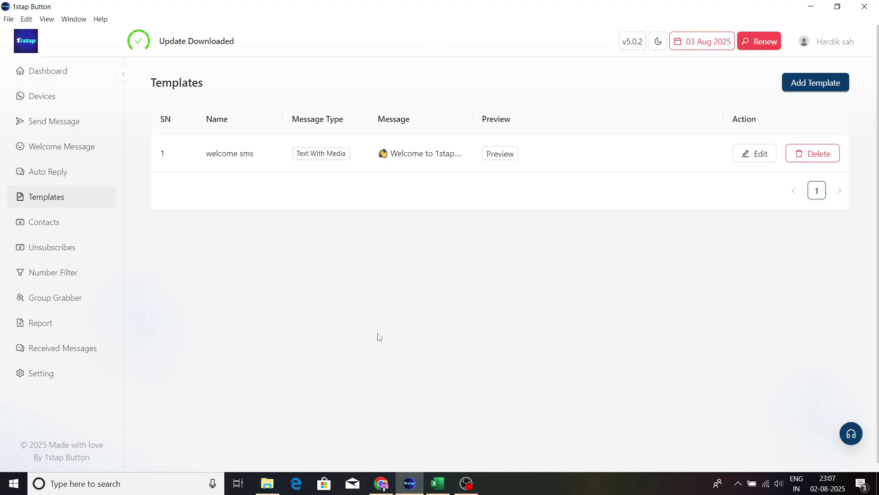
{"action": "left_click", "coordinate": [67, 223]}
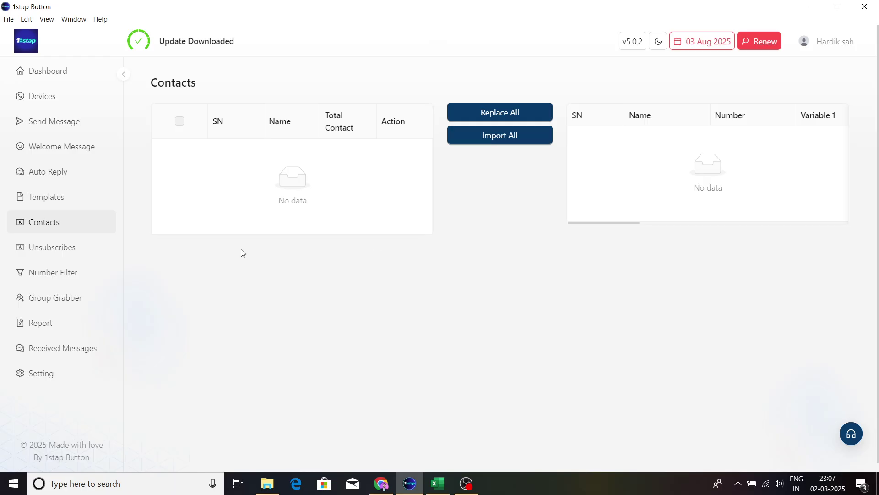
{"action": "left_click", "coordinate": [64, 256]}
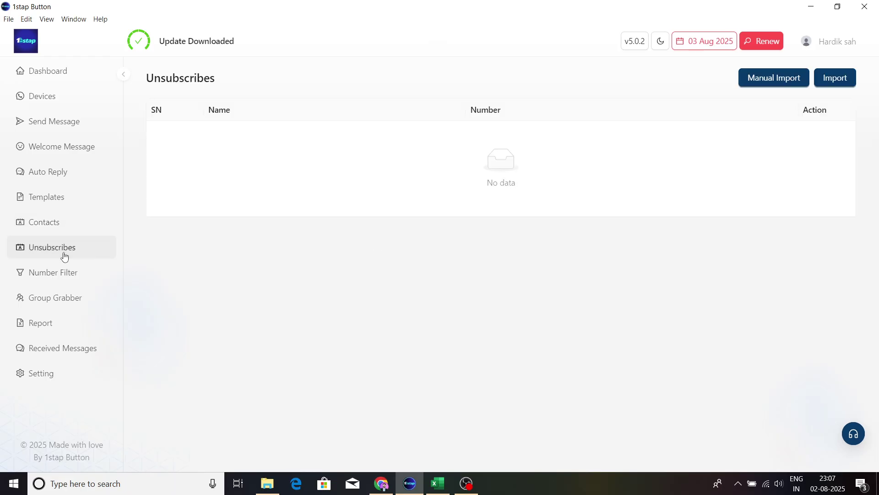
Step: Visit Number Filter, Group Grabber, Report and Received Messages, ending back on Setting
{"action": "left_click", "coordinate": [49, 282]}
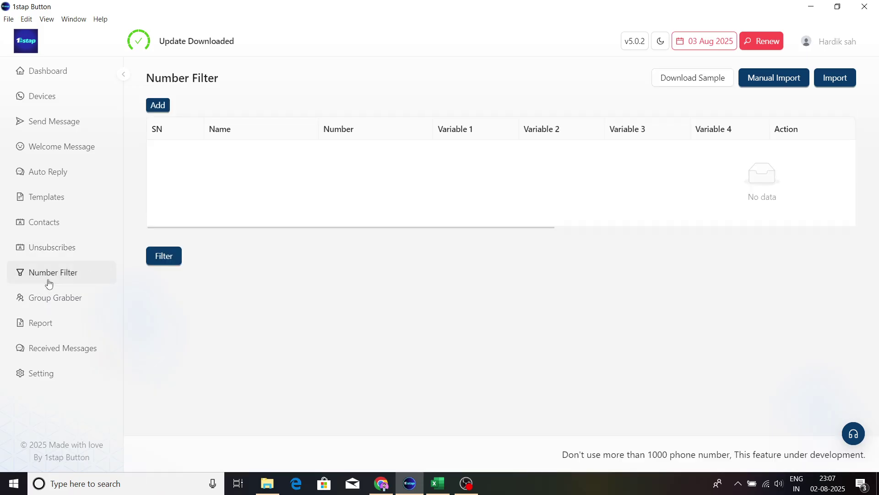
{"action": "left_click", "coordinate": [25, 304]}
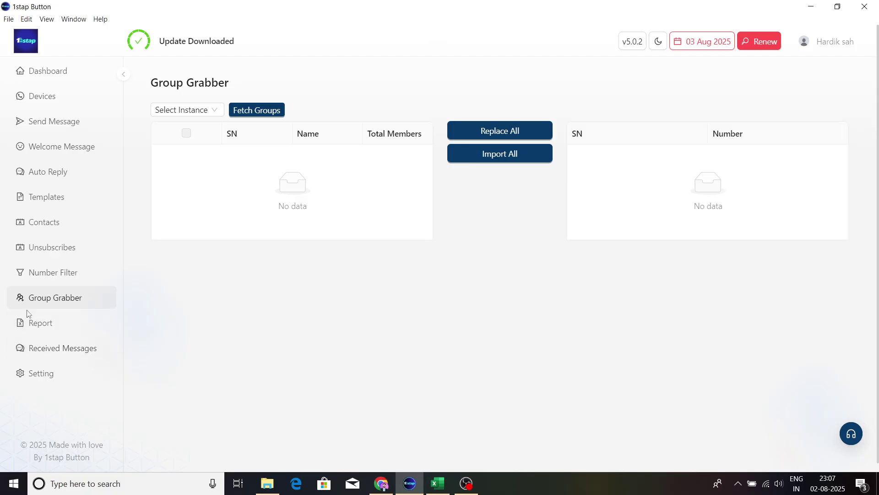
{"action": "left_click", "coordinate": [32, 323]}
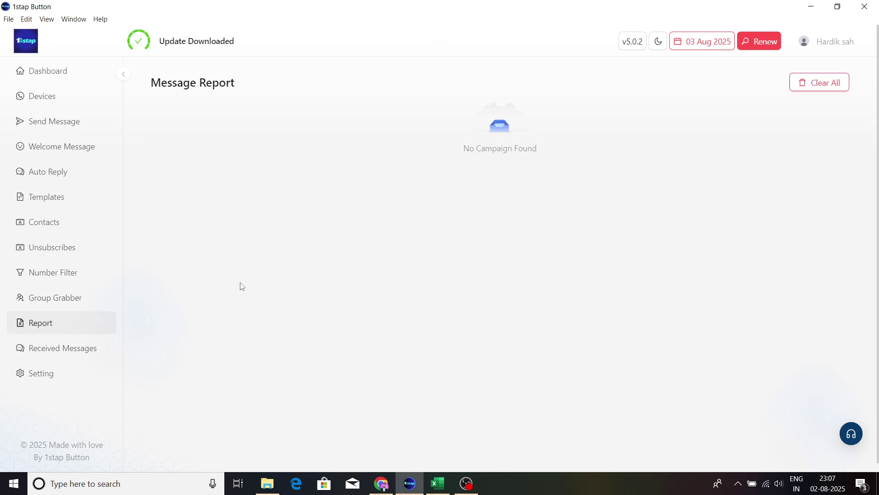
{"action": "left_click", "coordinate": [70, 356]}
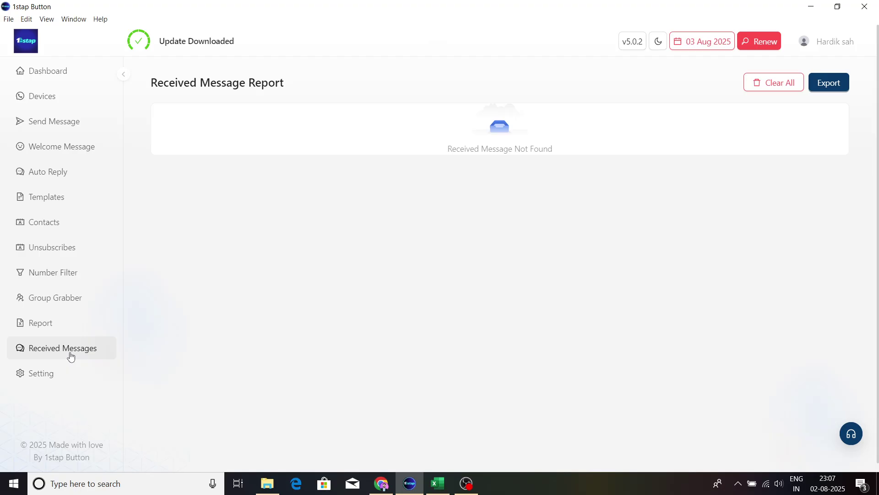
{"action": "left_click", "coordinate": [47, 373]}
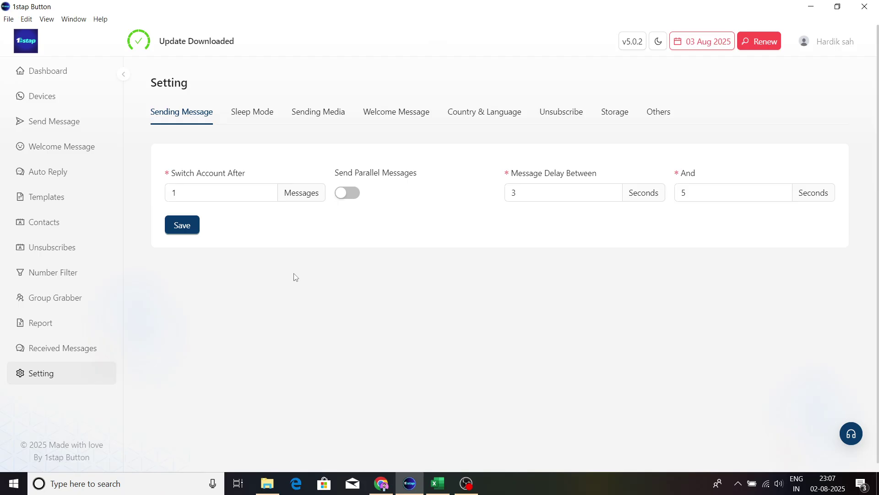
Step: Review the Sleep Mode through Others settings tabs, return to the Dashboard, and bring OBS Studio forward
{"action": "left_click", "coordinate": [261, 127]}
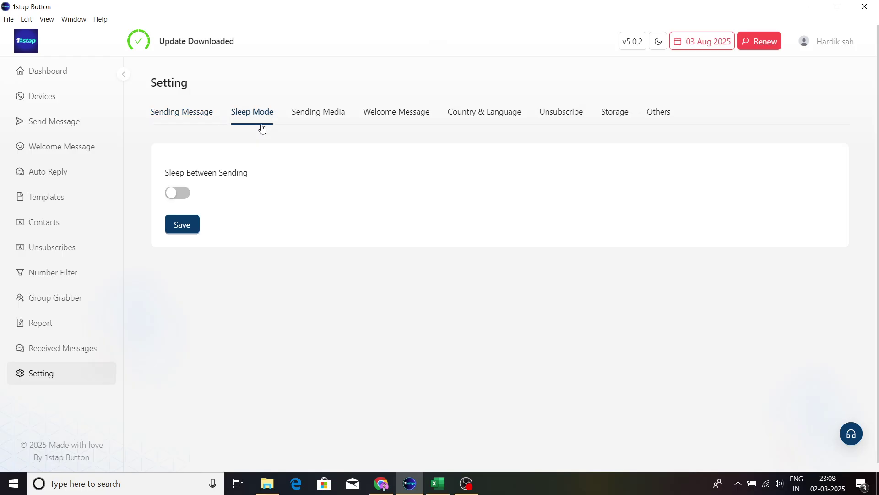
{"action": "left_click", "coordinate": [319, 116]}
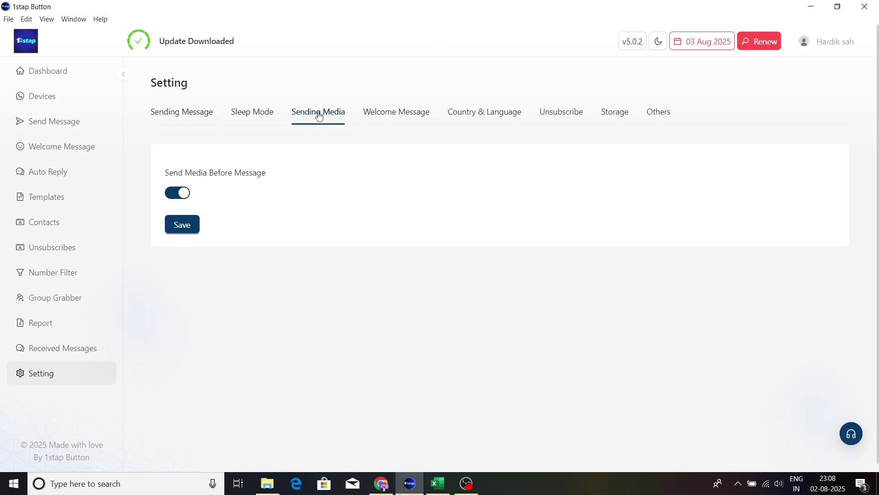
{"action": "left_click", "coordinate": [391, 116]}
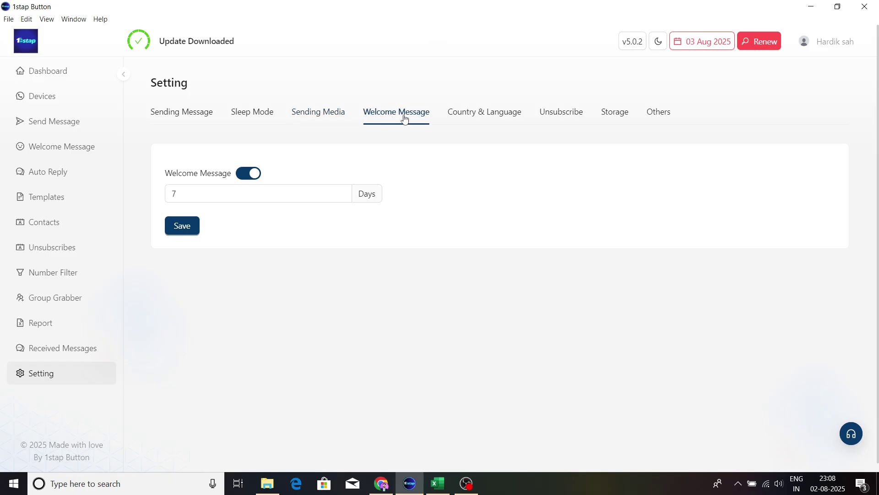
{"action": "left_click", "coordinate": [457, 119]}
{"action": "left_click", "coordinate": [561, 113]}
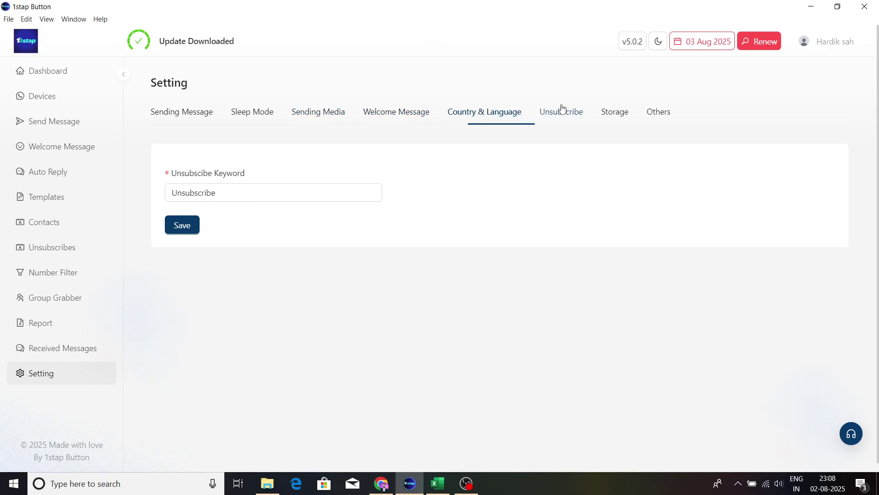
{"action": "left_click", "coordinate": [613, 116]}
{"action": "left_click", "coordinate": [665, 113]}
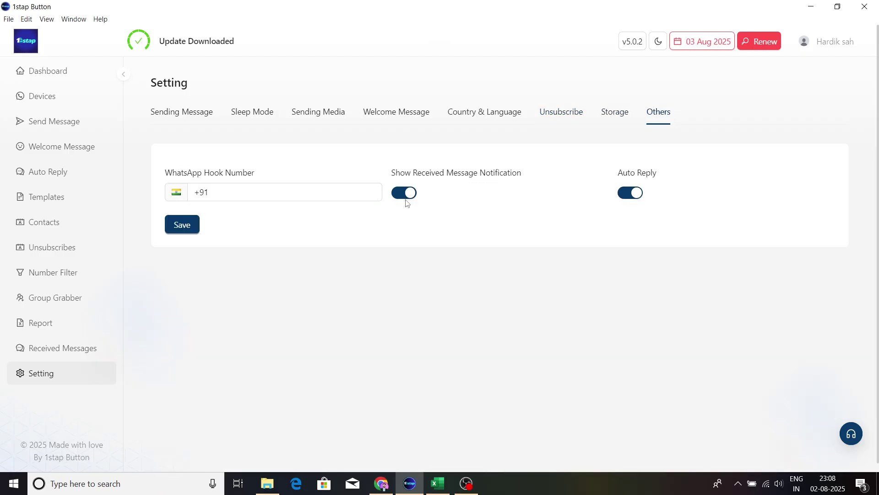
{"action": "left_click", "coordinate": [65, 73]}
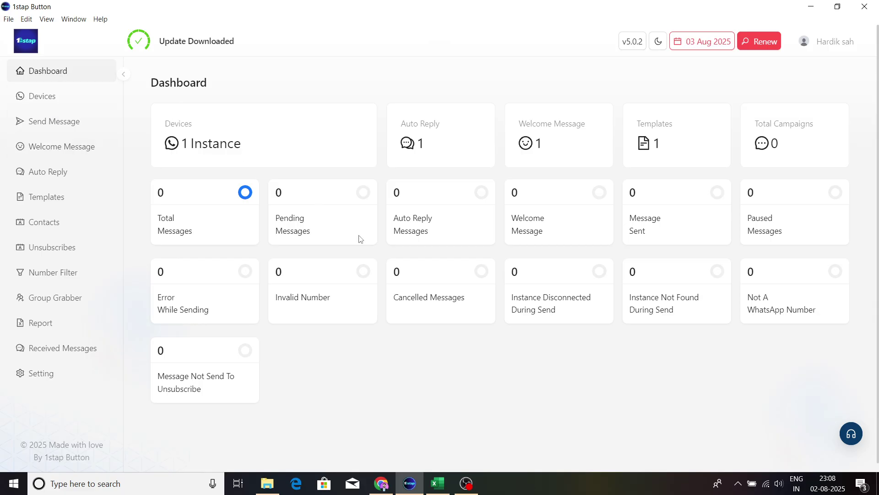
{"action": "left_click", "coordinate": [469, 489]}
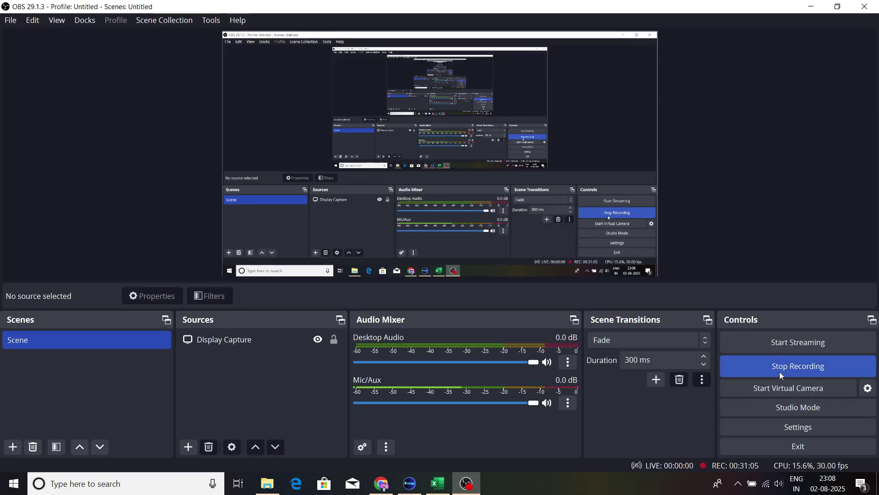